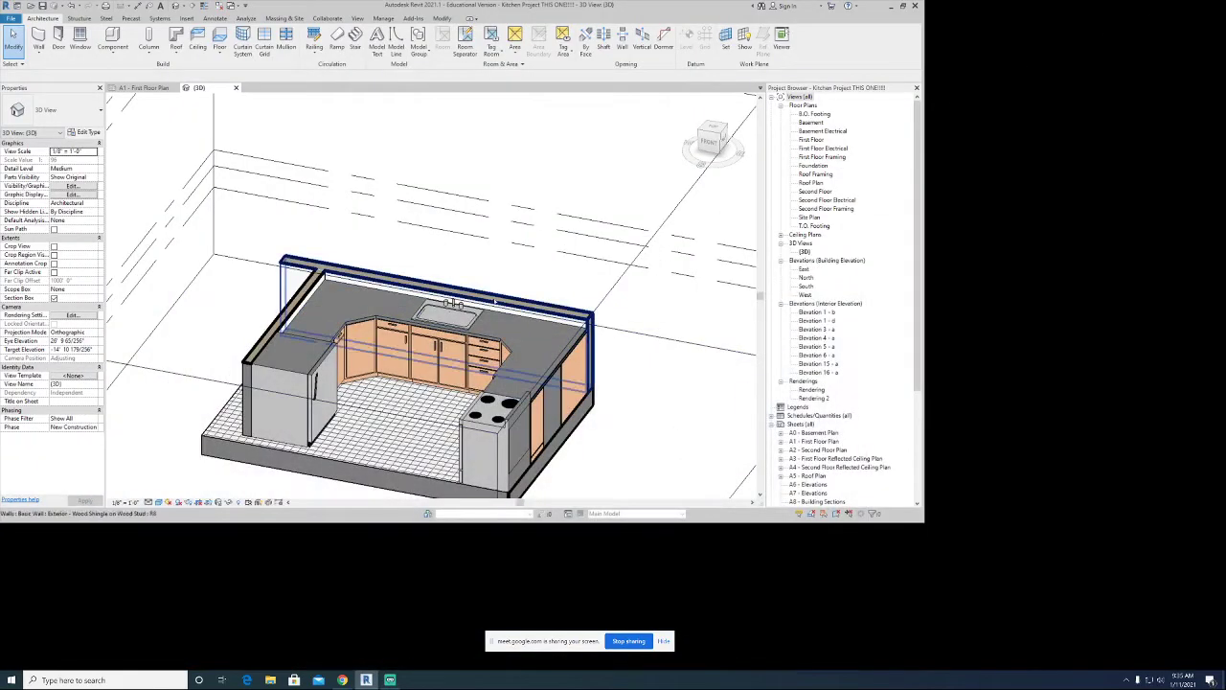
Restore and maximize the window so it fills the whole screen with the 3D kitchen model in view.
click(903, 6)
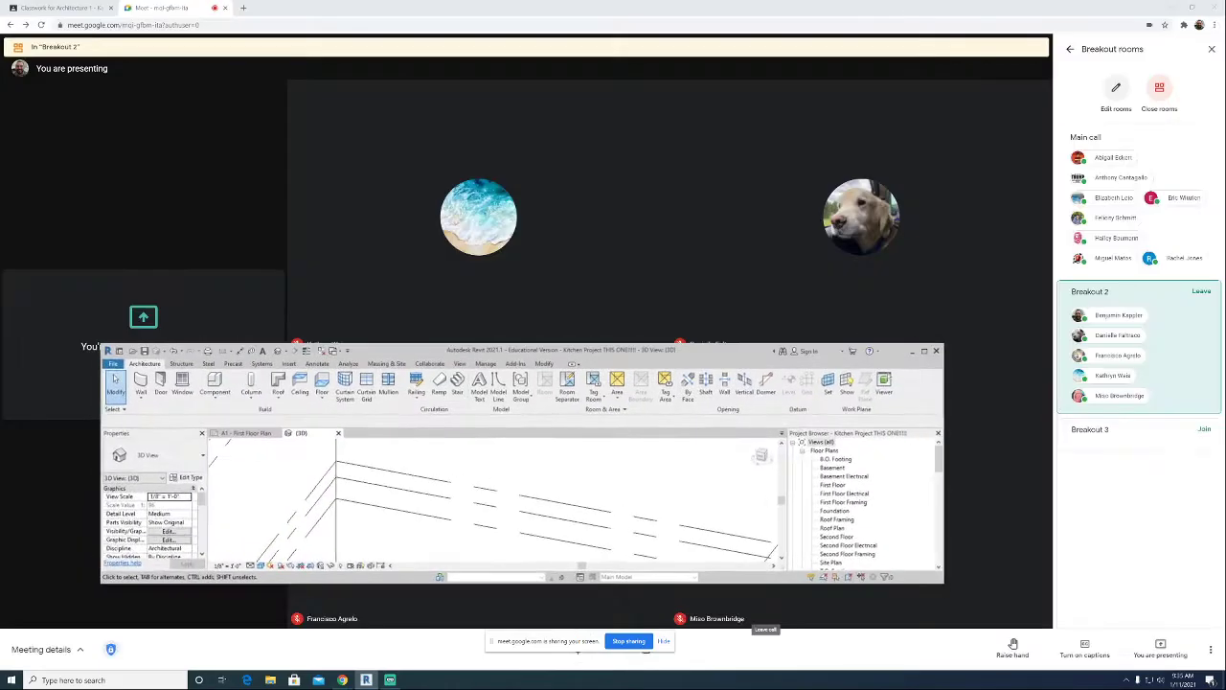
click(927, 350)
middle_drag(475, 290, 498, 347)
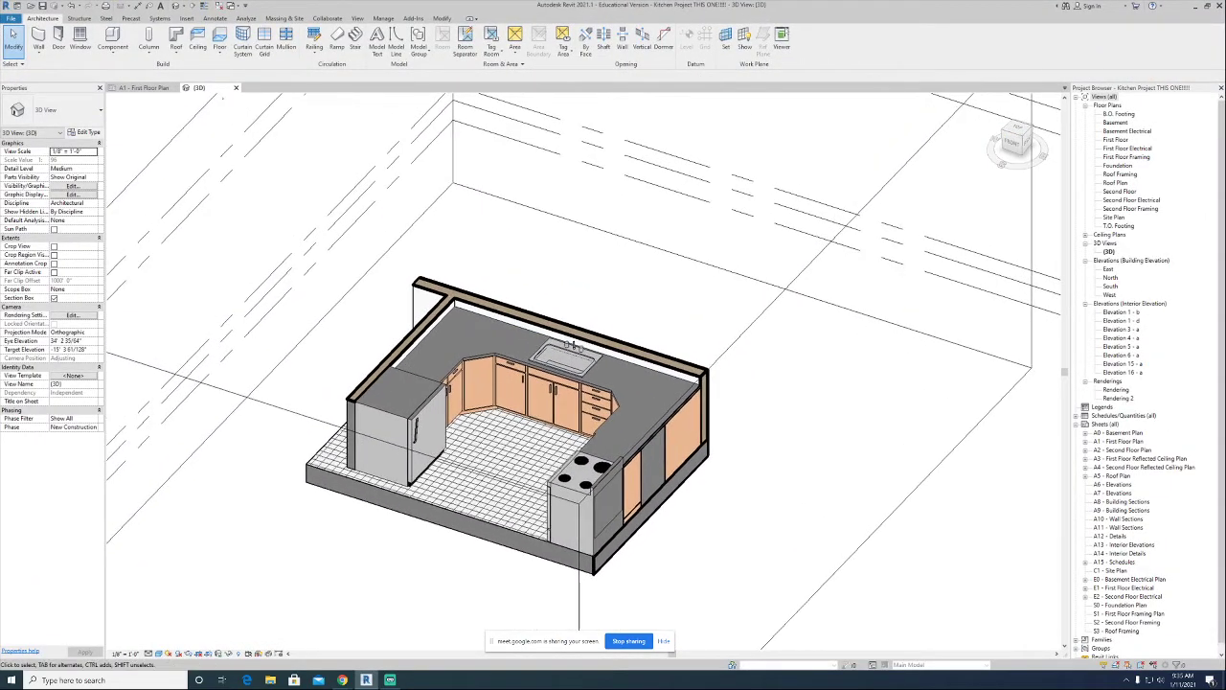
Start placing a component and browse the Load Family library's Casework folder through Base Cabinets to the Counter Tops folder.
click(112, 48)
click(125, 68)
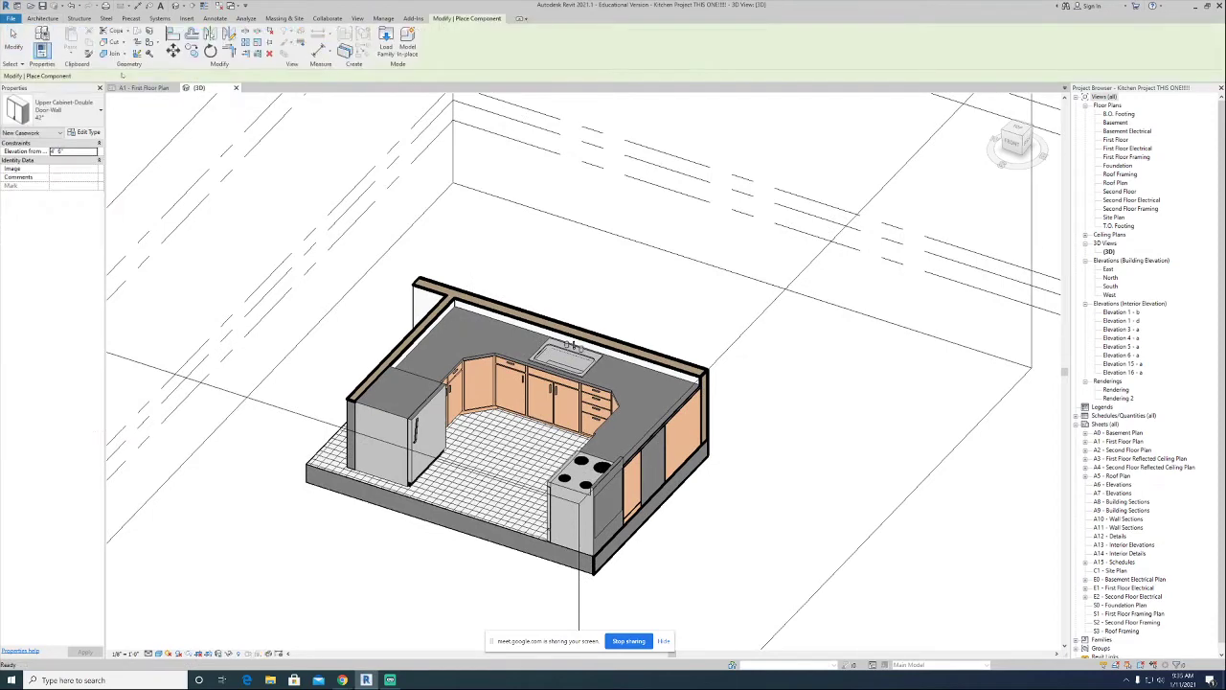
click(386, 43)
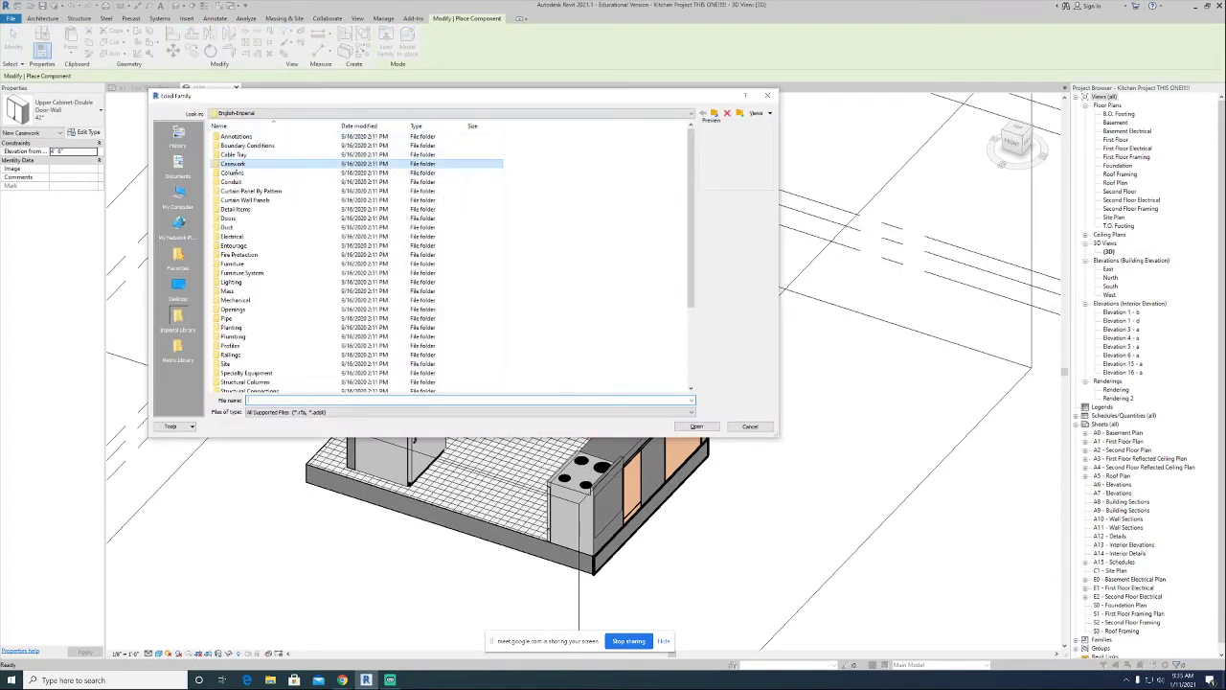
double_click(233, 163)
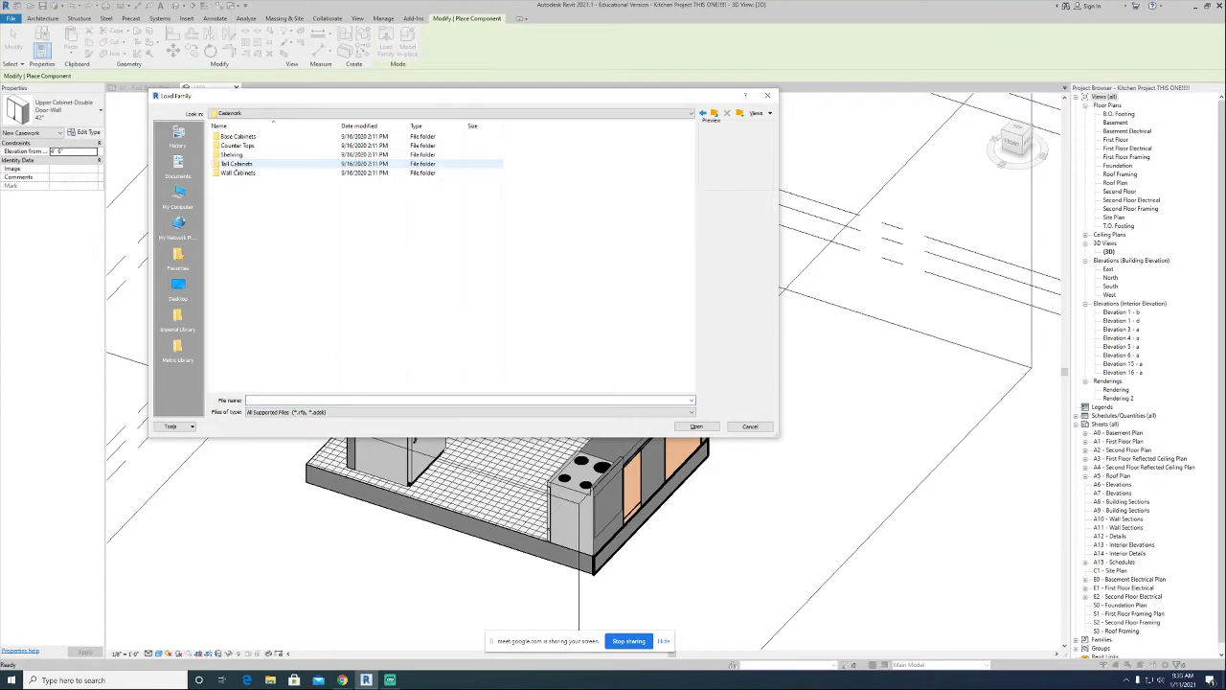
click(236, 137)
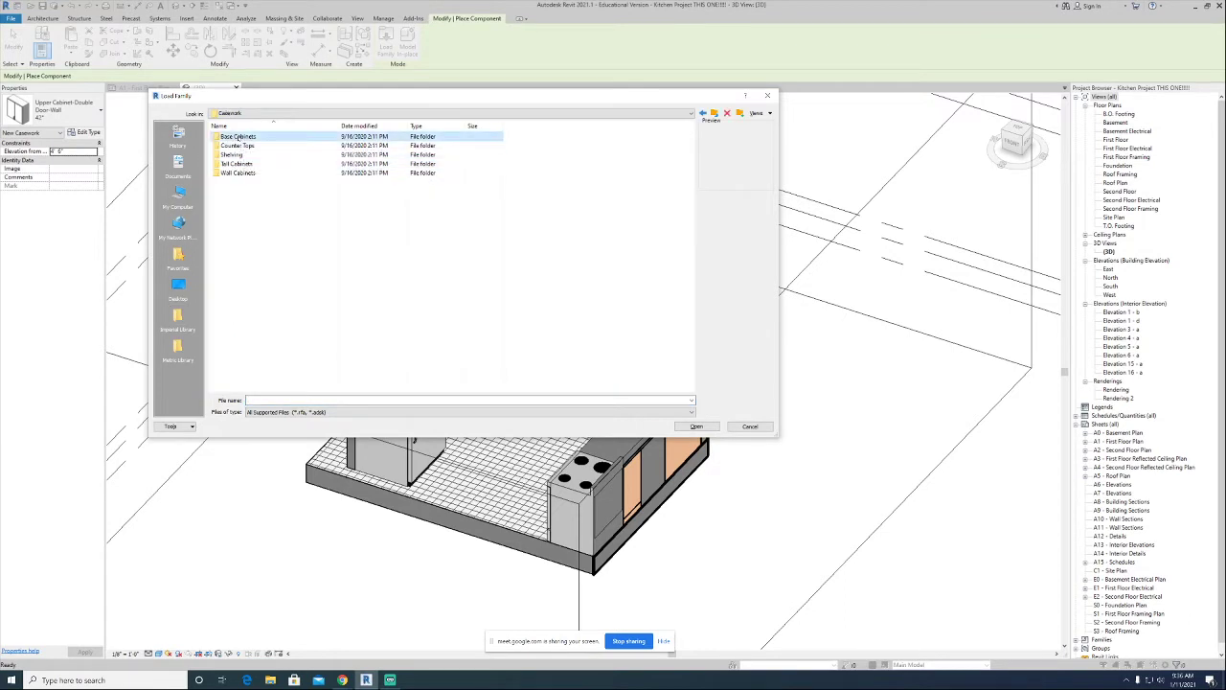
double_click(236, 136)
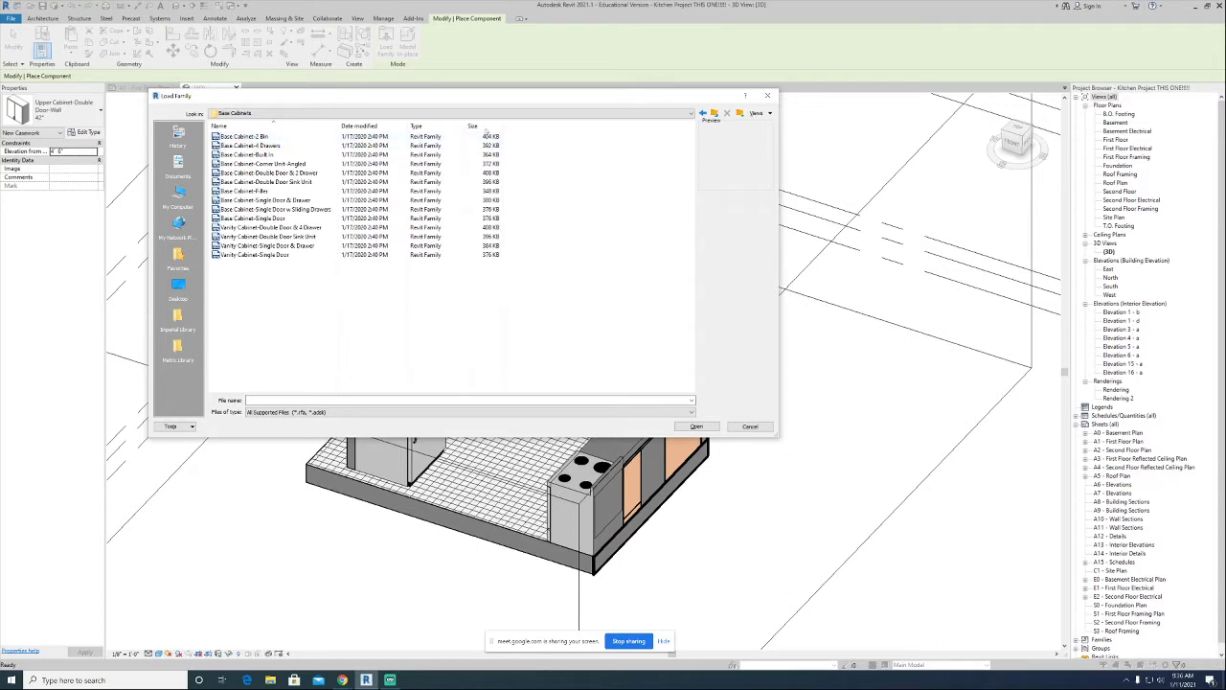
click(715, 114)
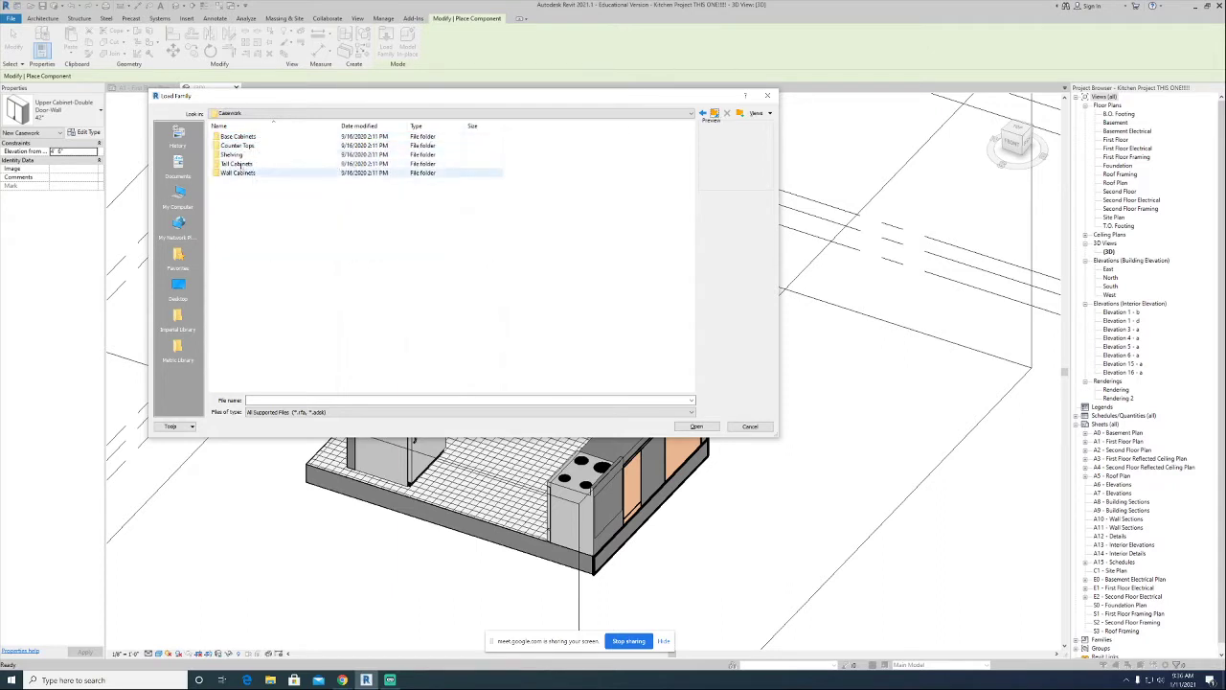
click(244, 146)
double_click(237, 144)
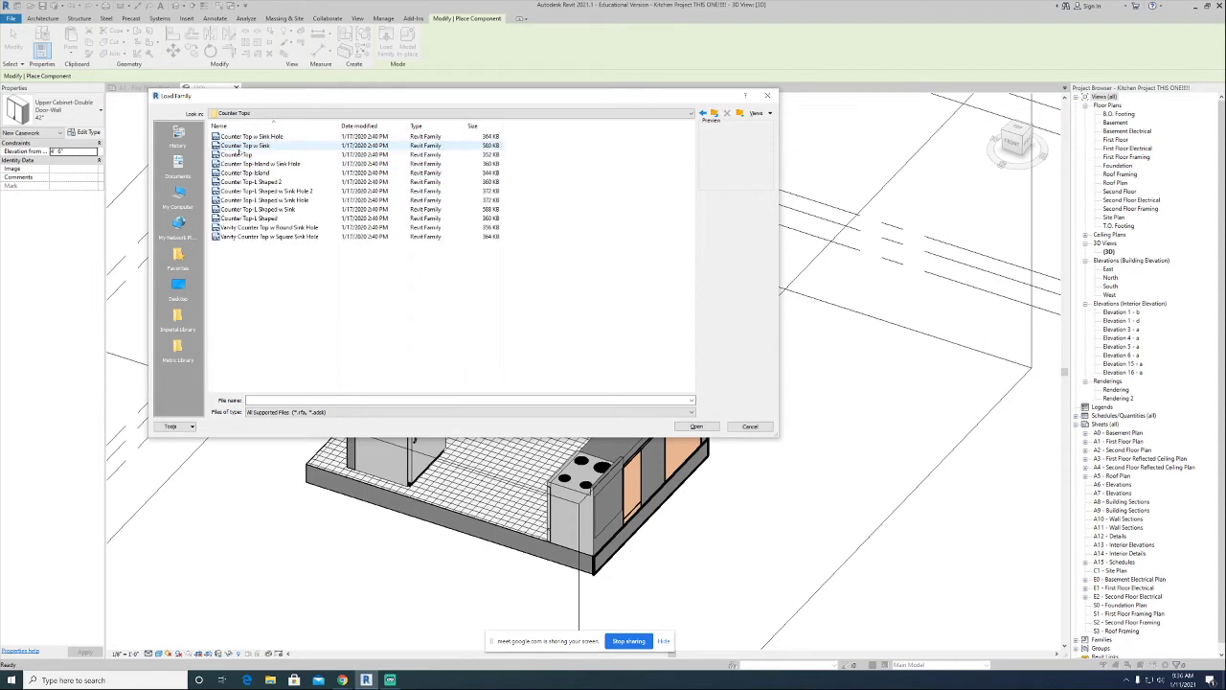
Show the counter top families as extra large icons and enlarge the Load Family dialog.
right_click(626, 190)
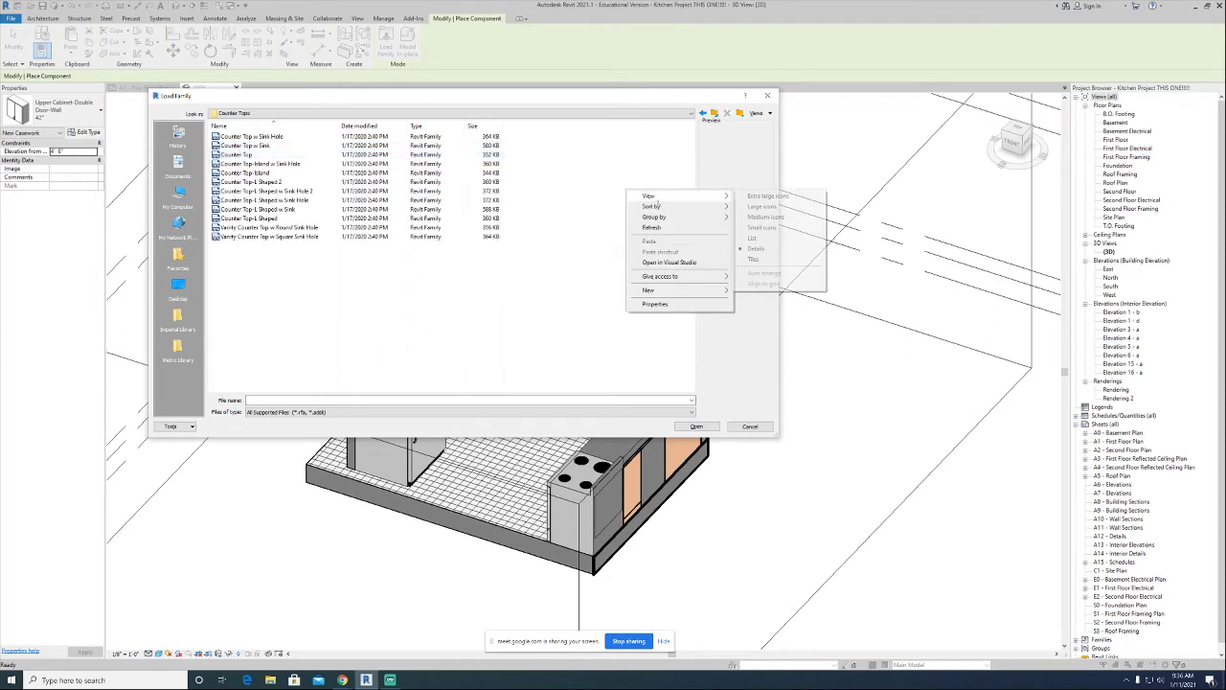
mouse_move(677, 196)
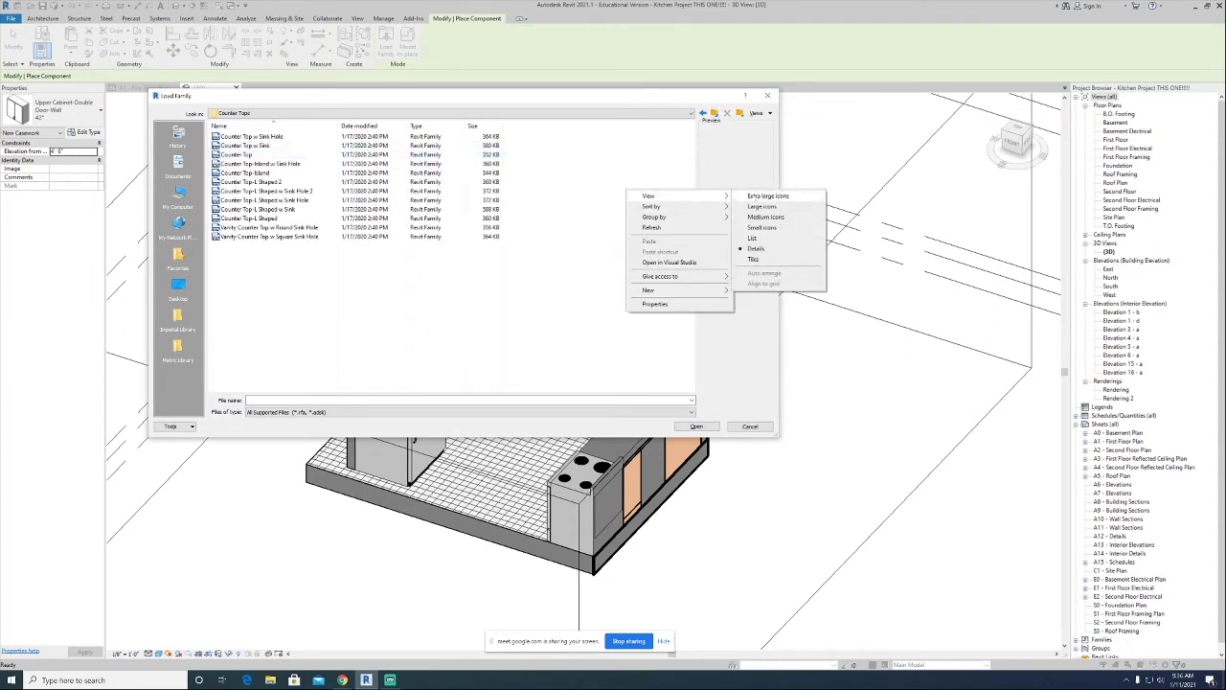
click(752, 197)
drag(778, 438, 1033, 648)
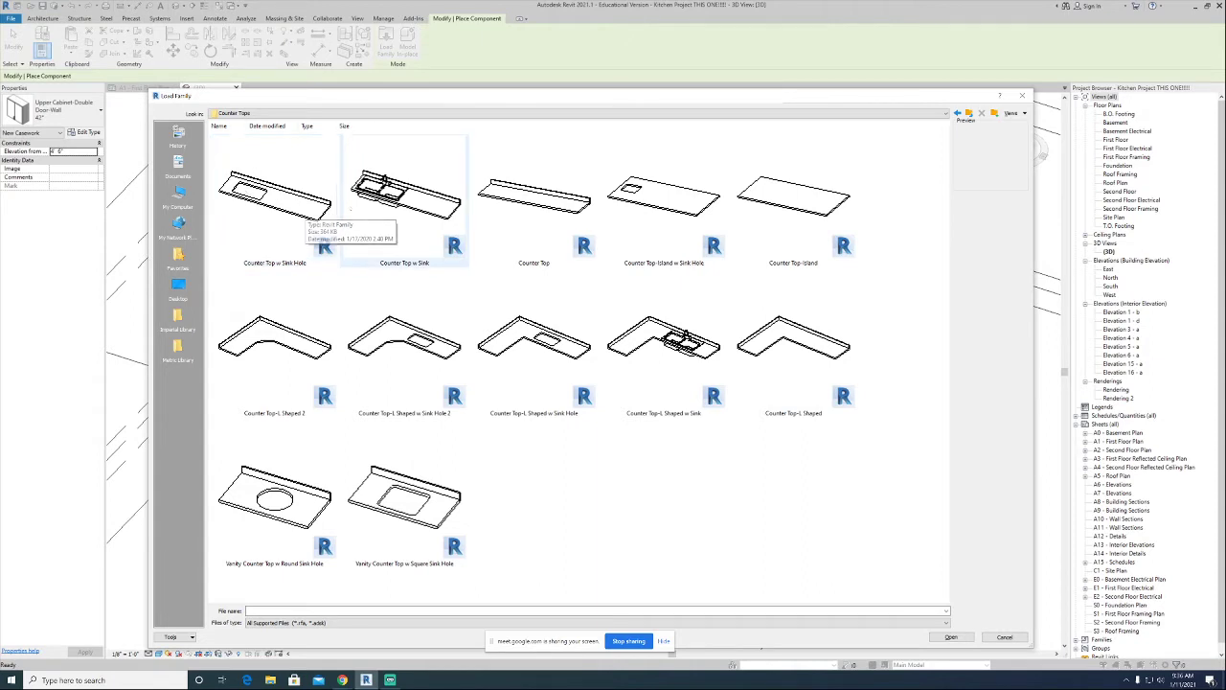
Examine the straight, island, L-shaped and vanity counter top families, then close the library without loading and cancel component placement.
click(375, 219)
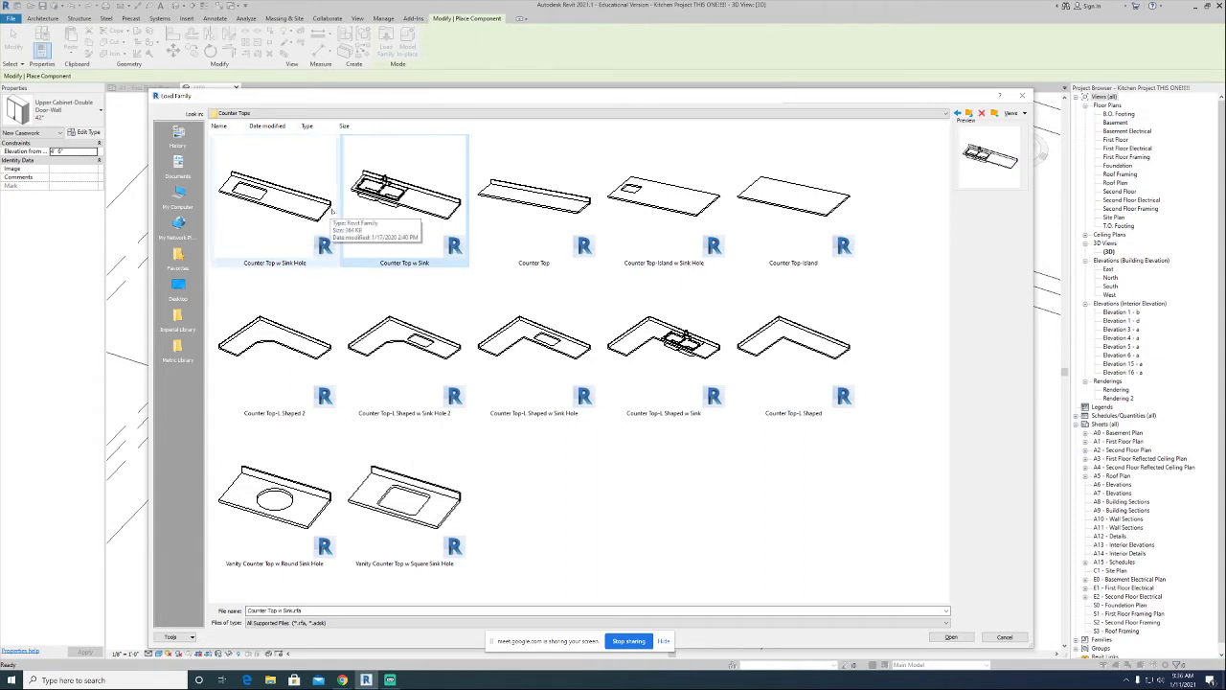
click(537, 198)
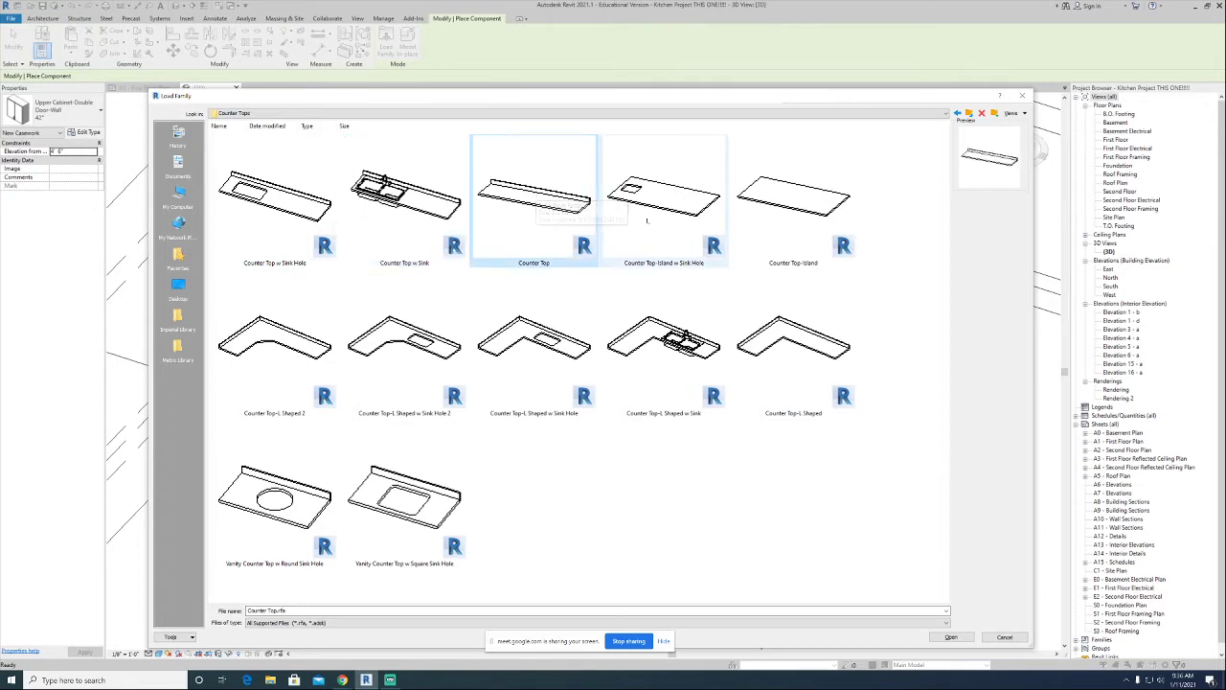
click(652, 230)
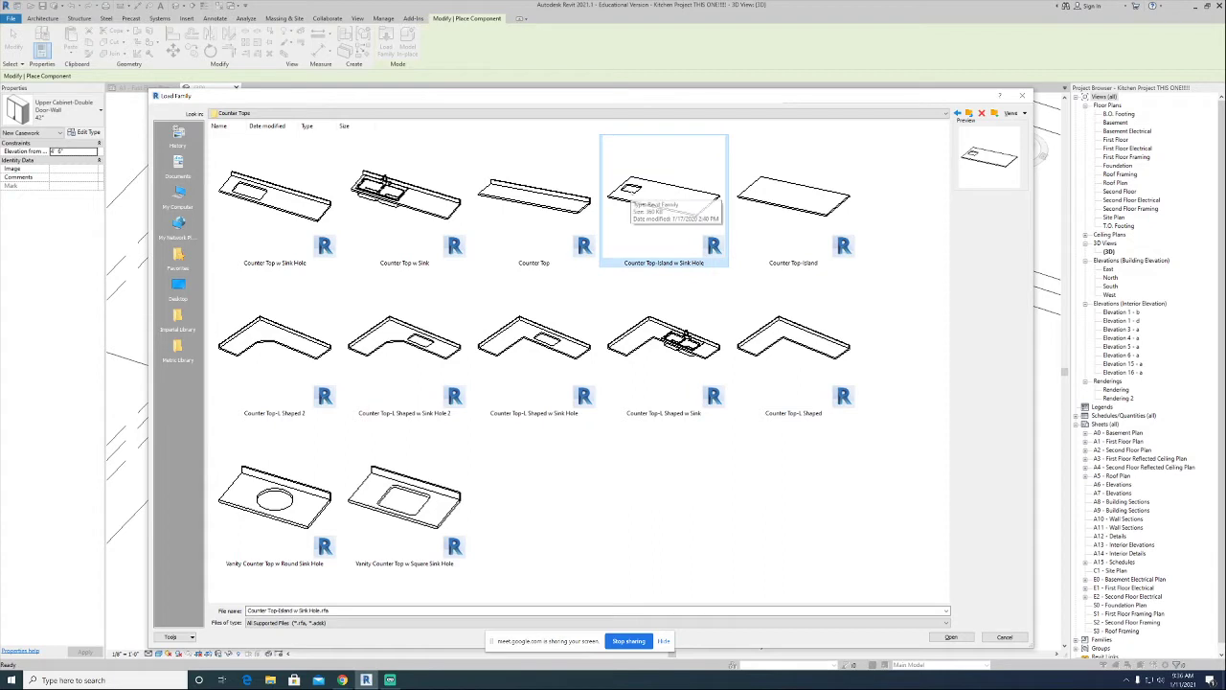
click(800, 224)
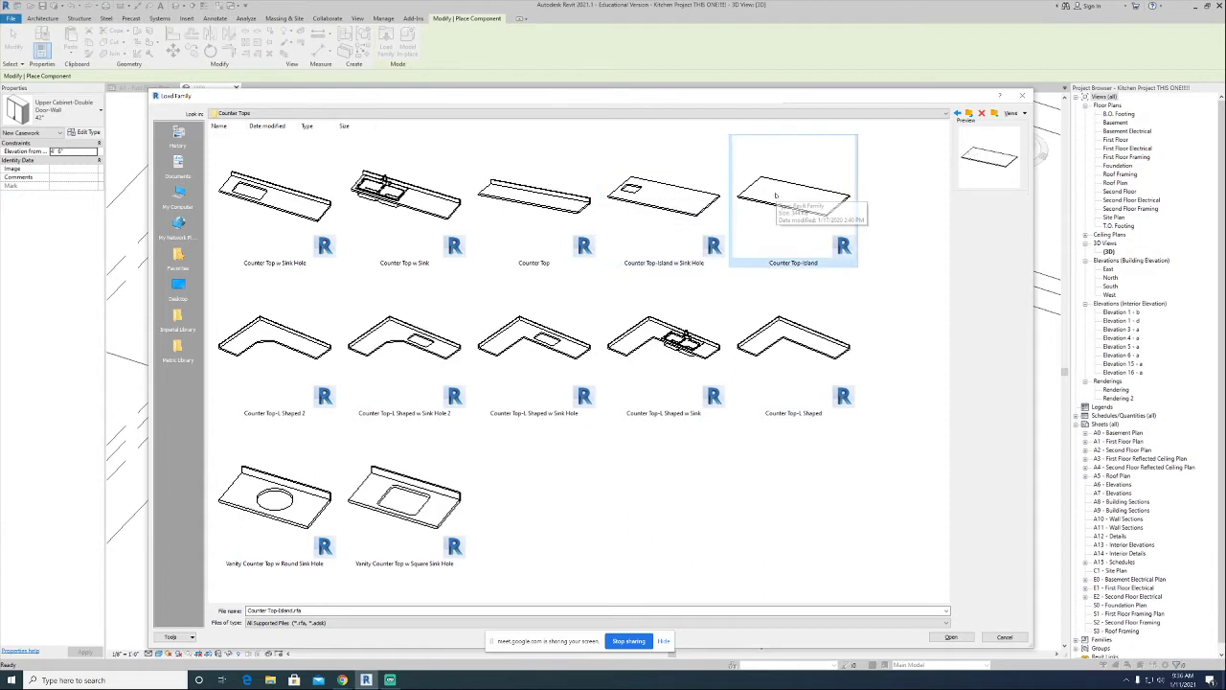
click(300, 335)
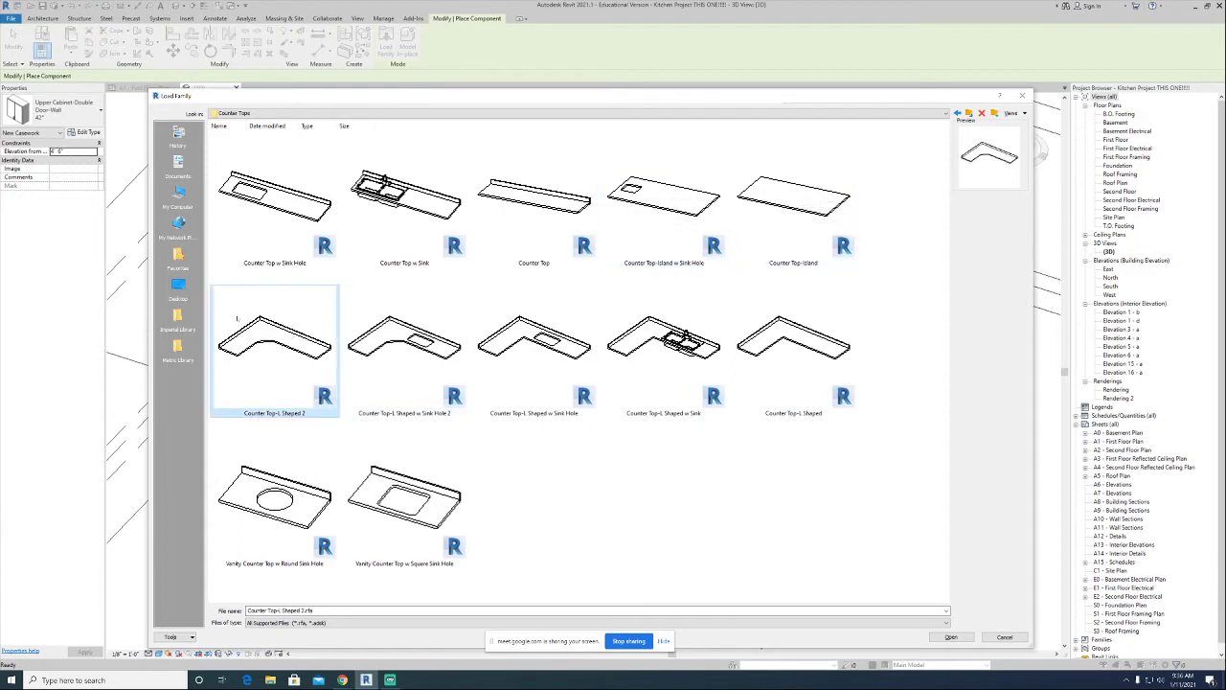
click(391, 350)
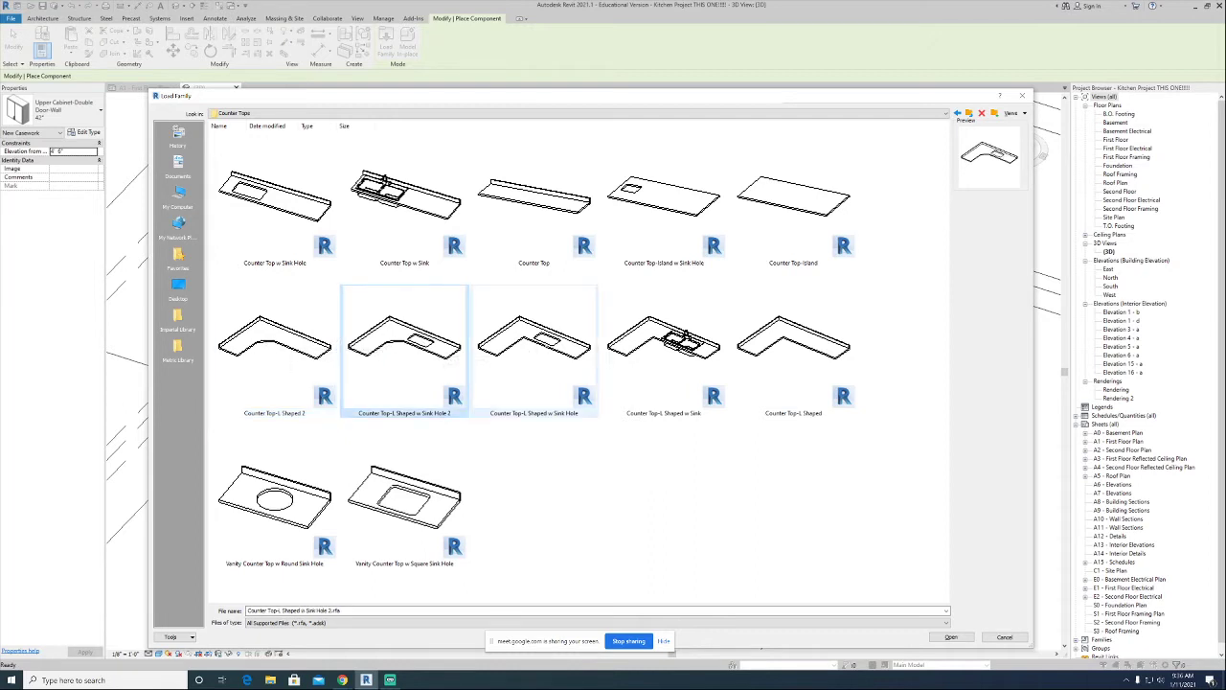
click(516, 343)
click(677, 357)
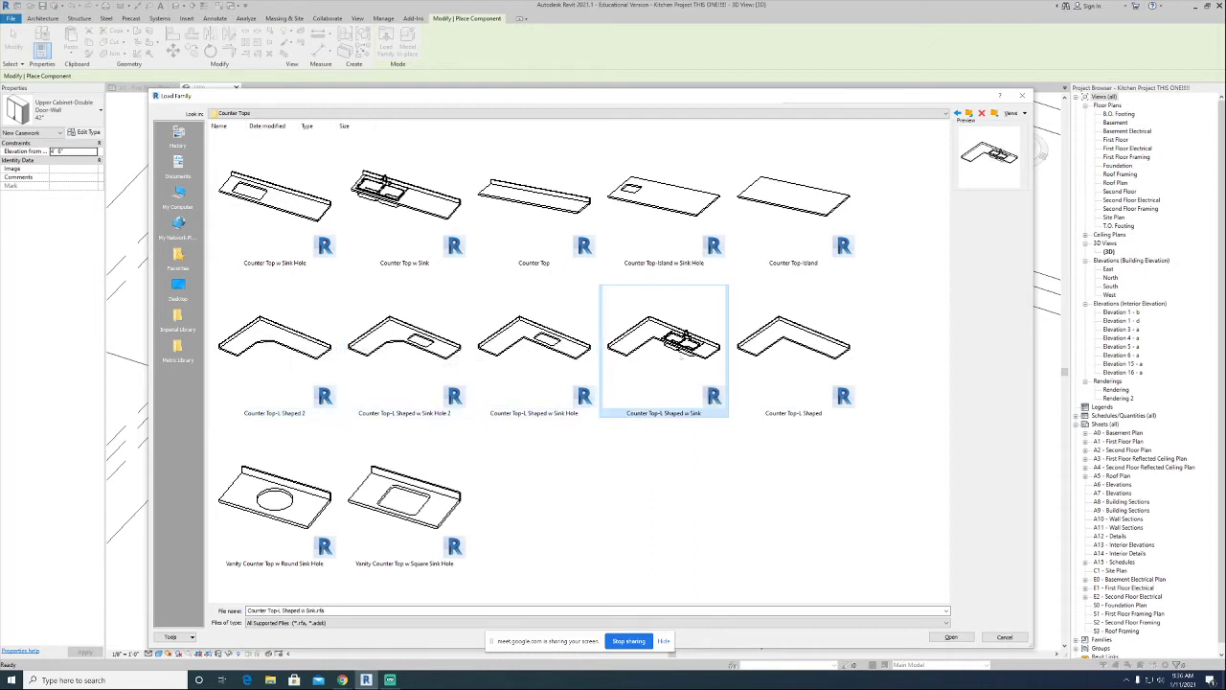
click(788, 358)
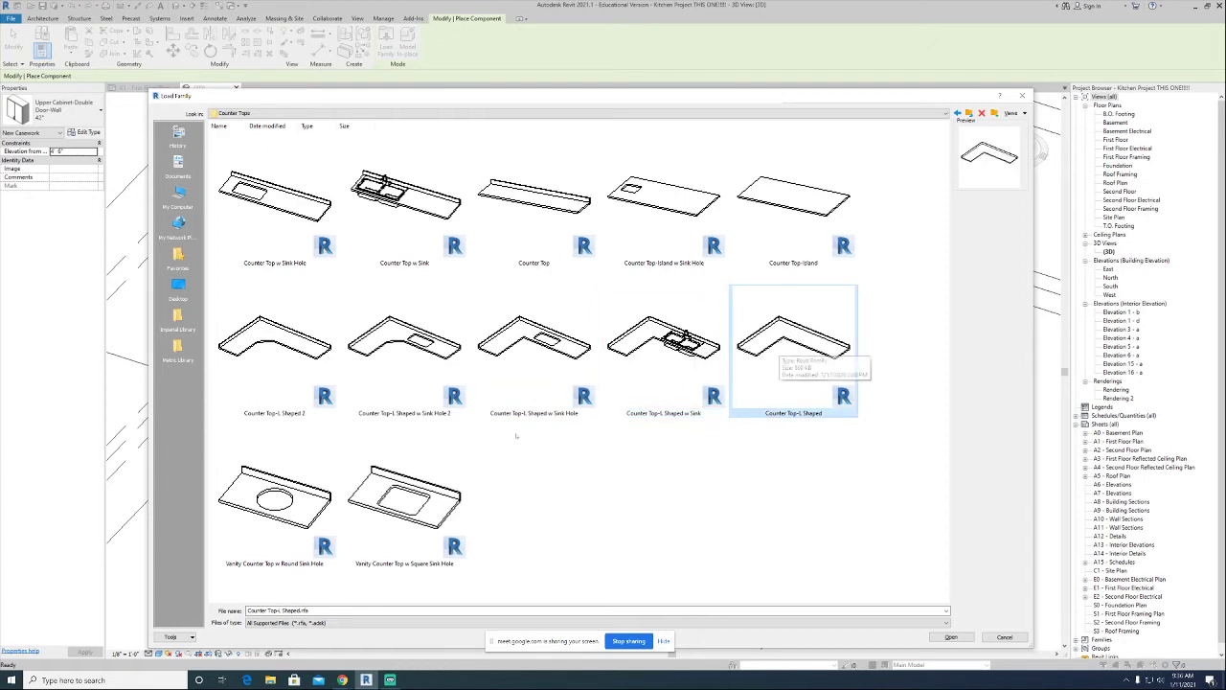
click(300, 502)
key(Right)
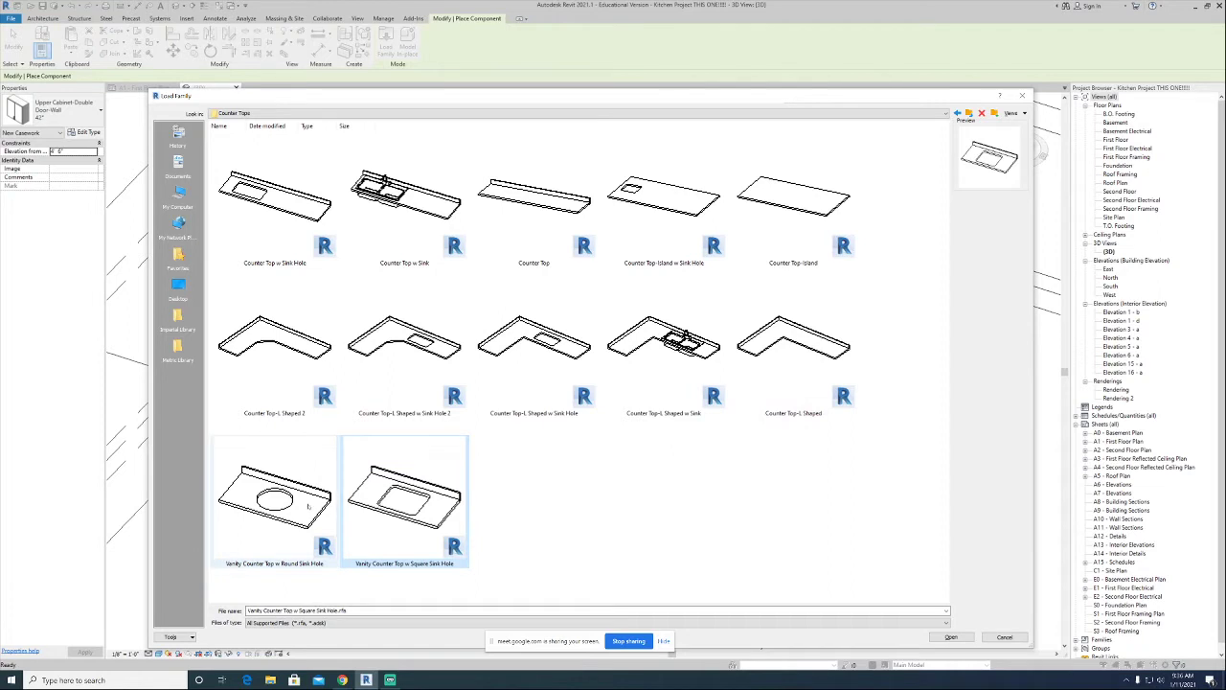
click(281, 500)
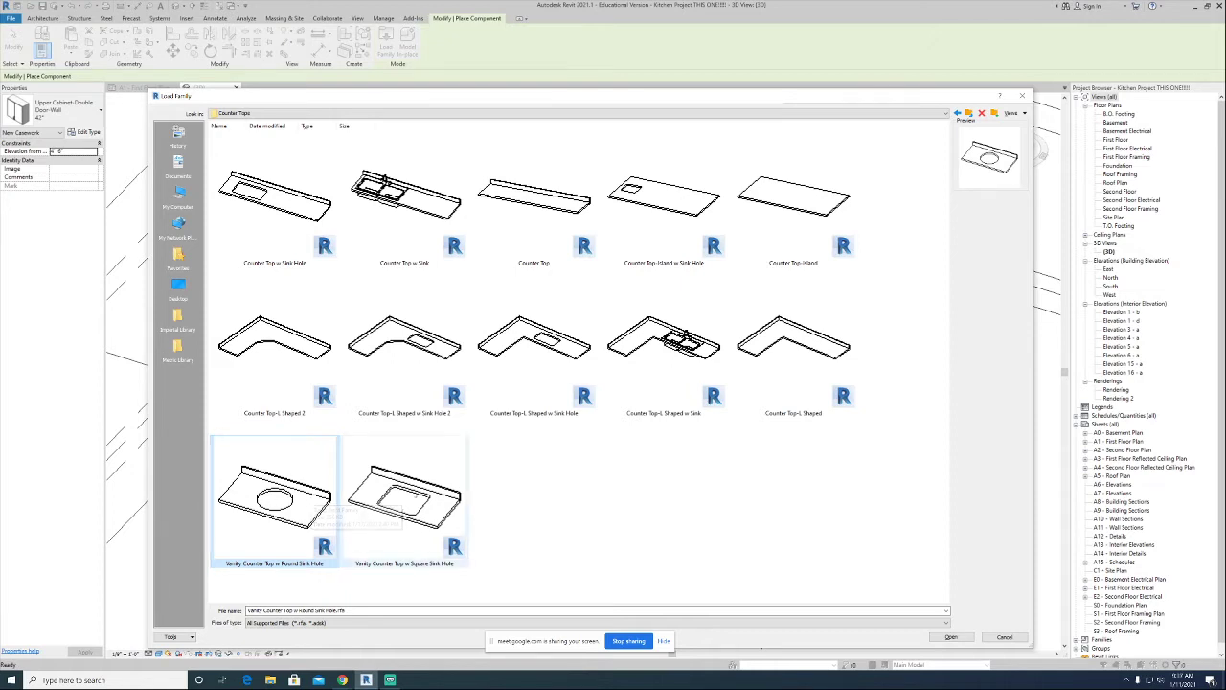
click(402, 498)
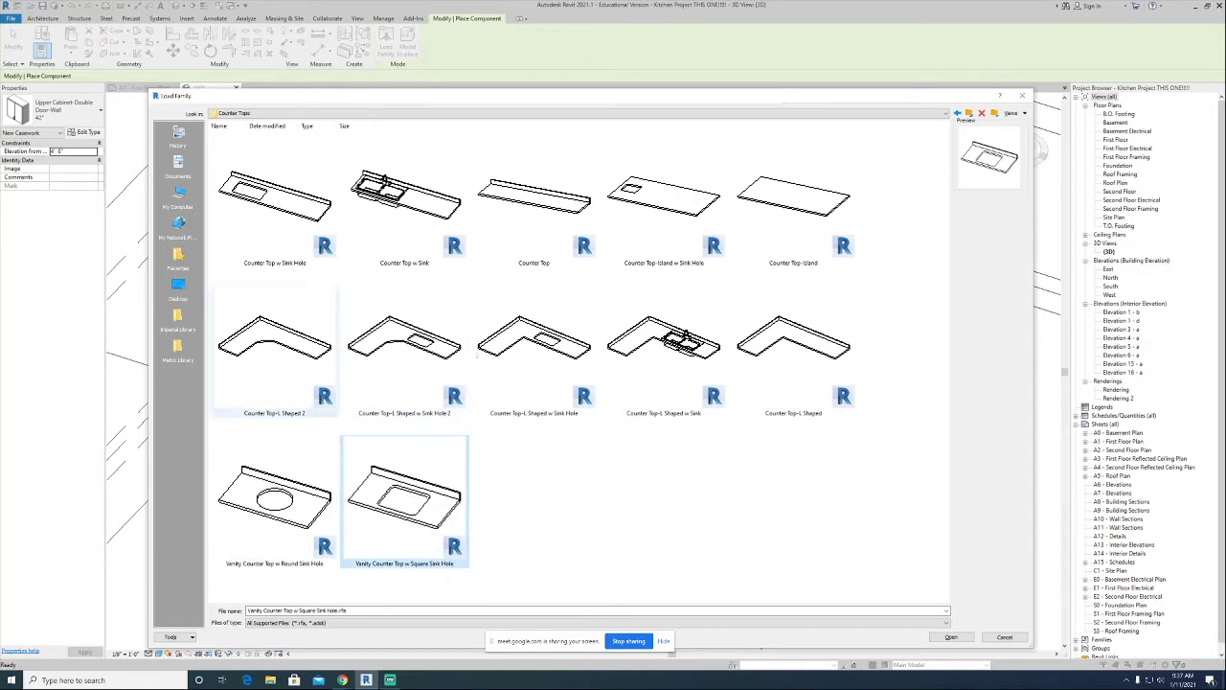
click(1025, 95)
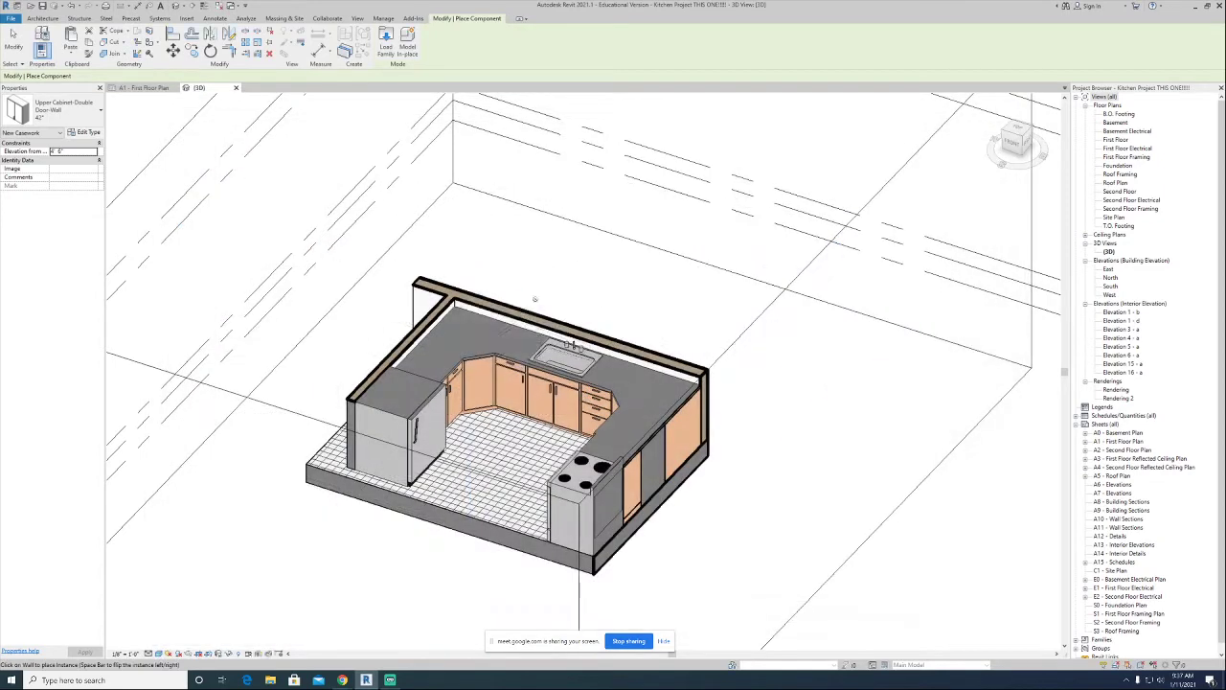
right_click(500, 347)
click(526, 354)
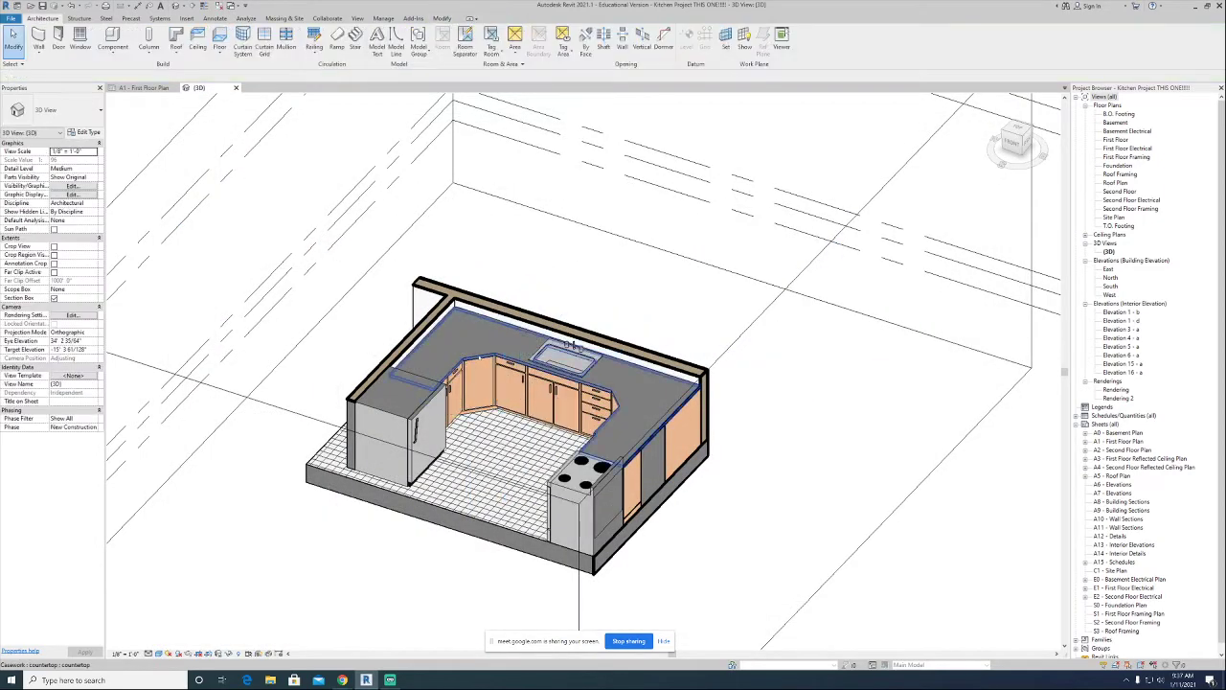
Delete the existing U-shaped countertop from the kitchen base cabinets.
click(570, 345)
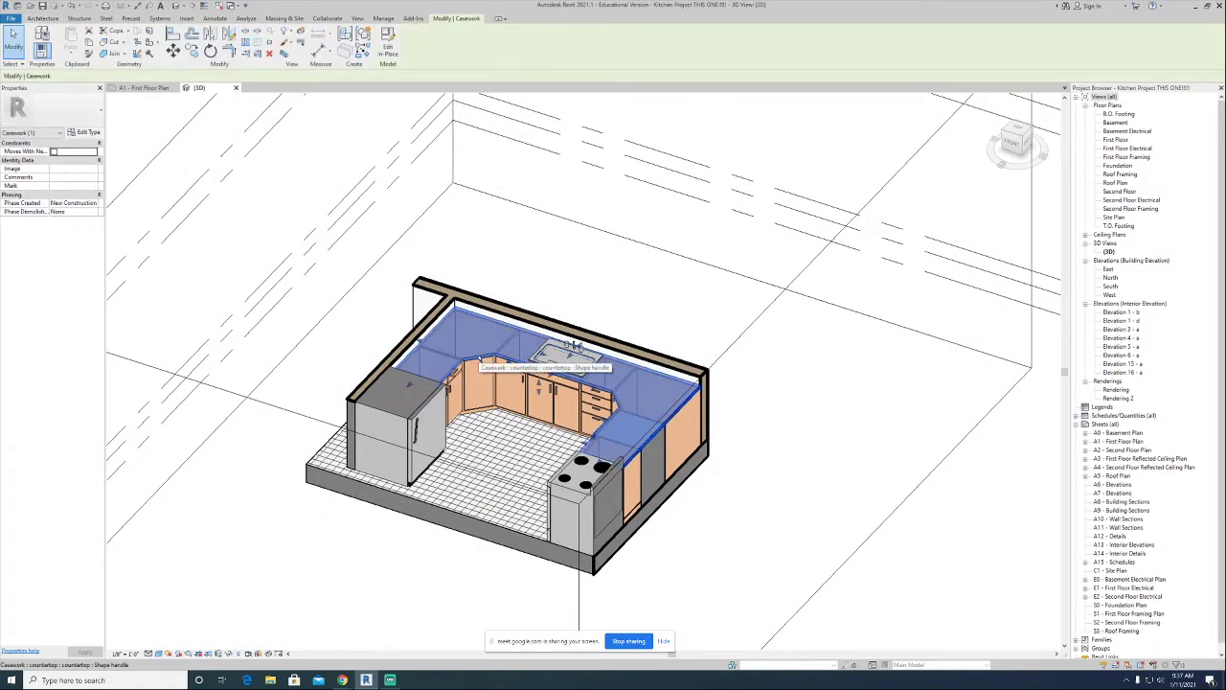
middle_drag(500, 275, 507, 256)
click(507, 254)
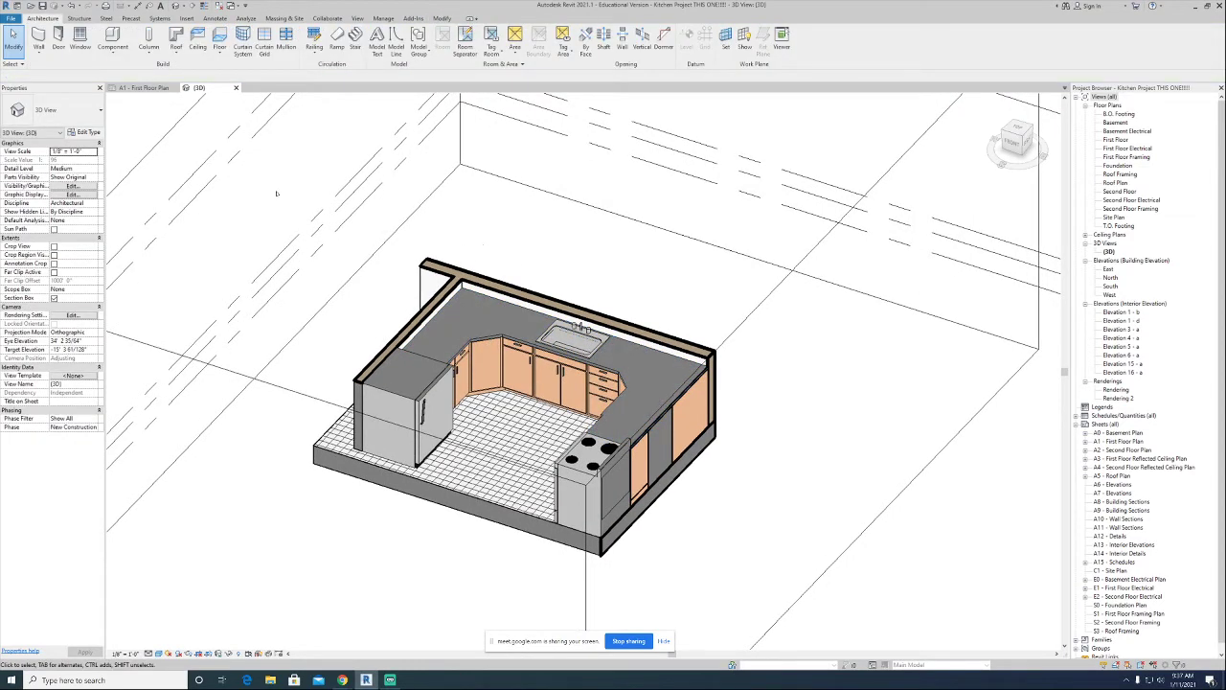
click(112, 50)
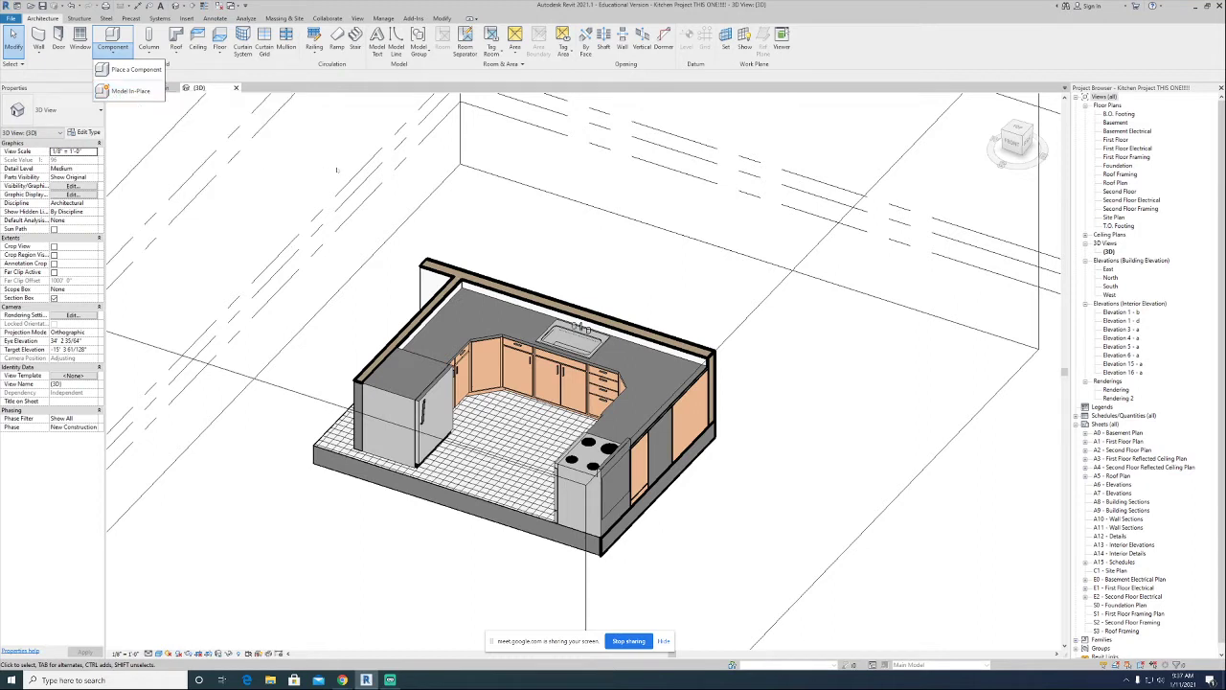
click(515, 340)
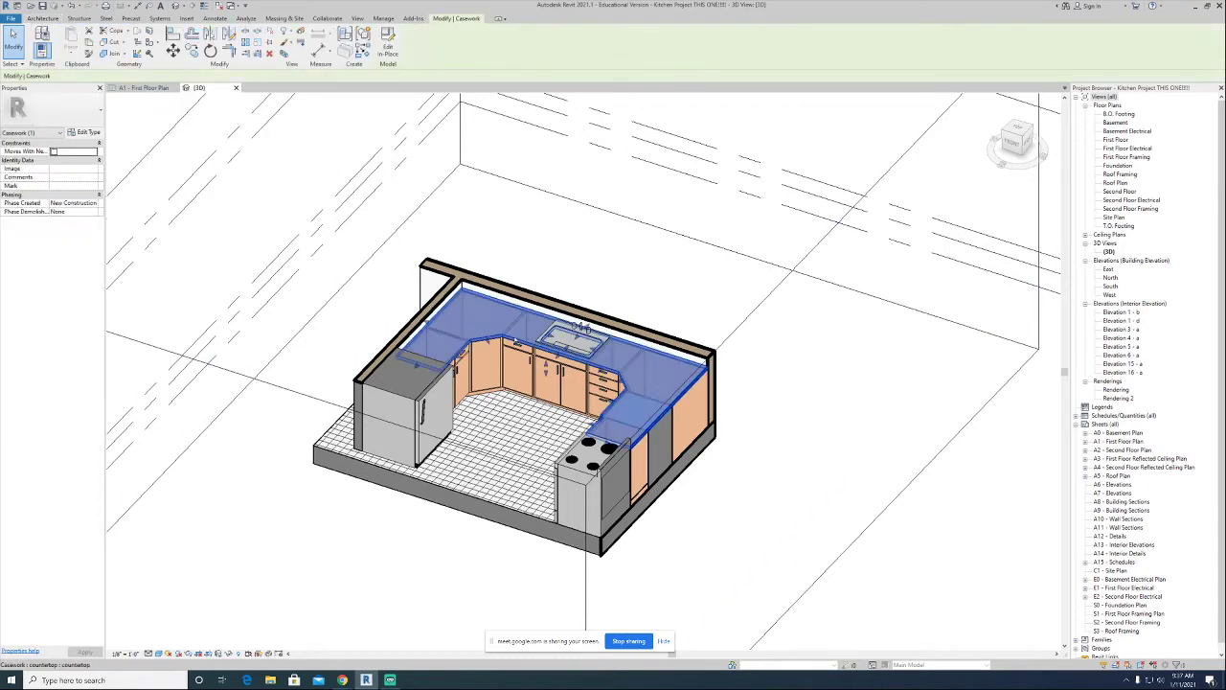
key(Delete)
middle_drag(577, 328, 599, 337)
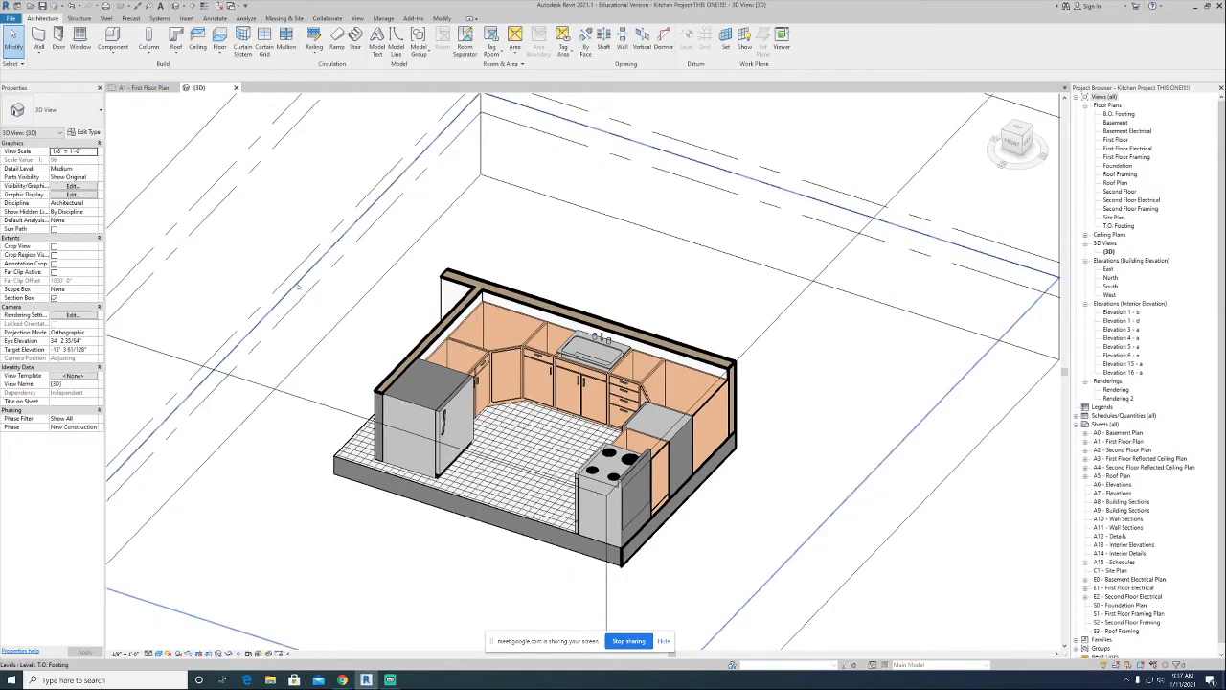
Select the level planes around the kitchen together and hide them in the 3D view.
drag(257, 535, 144, 153)
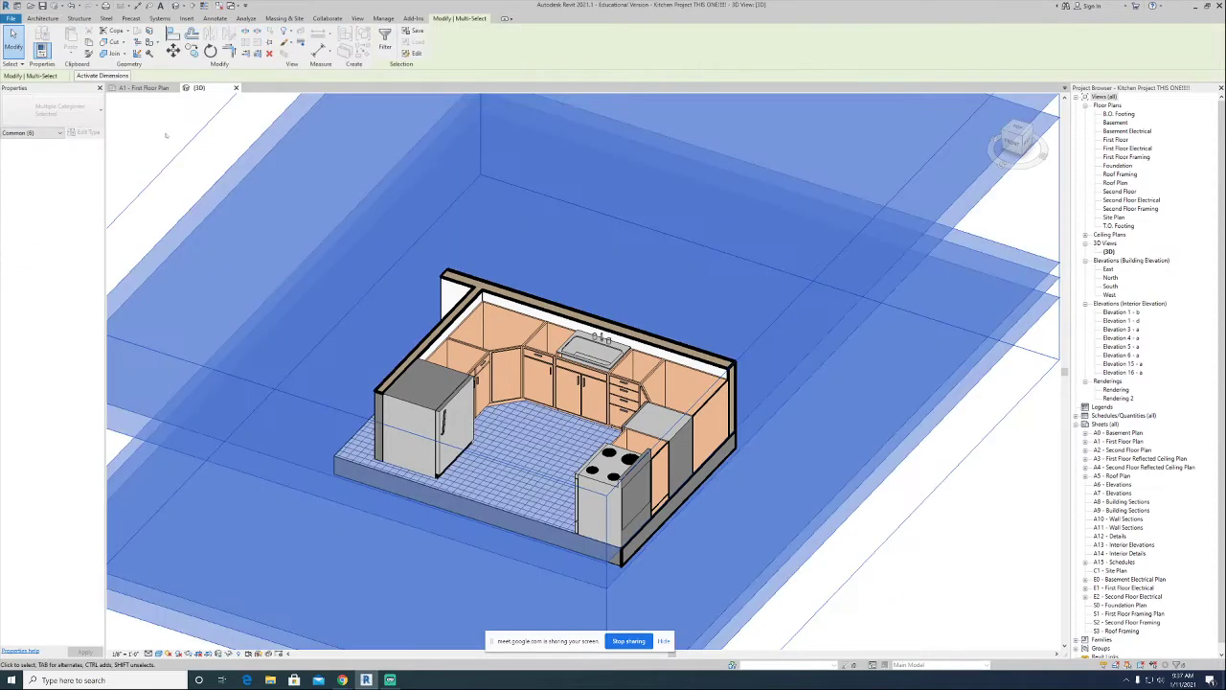
right_click(167, 134)
mouse_move(203, 179)
click(304, 176)
middle_drag(362, 256, 271, 167)
scroll(357, 264, up, 3)
middle_drag(491, 295, 450, 264)
middle_drag(693, 180, 813, 216)
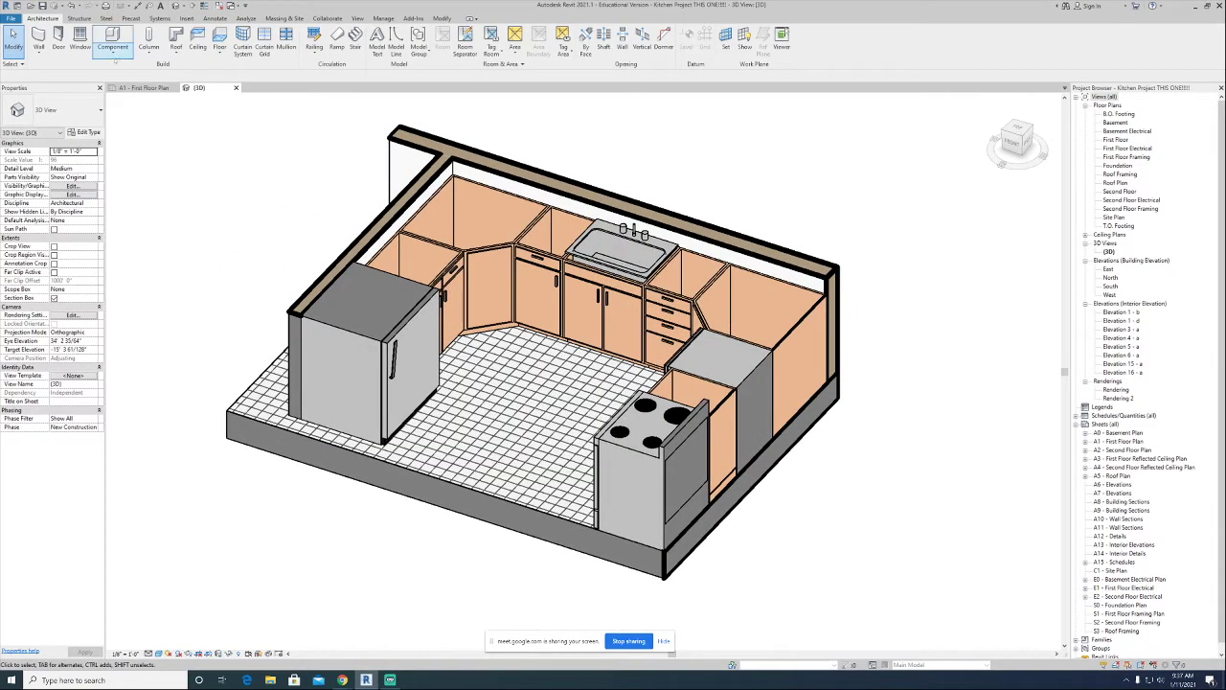
Start a Model In-Place component and assign it to the Casework family category, enlarging the category dialog to show the full list.
click(116, 54)
click(113, 51)
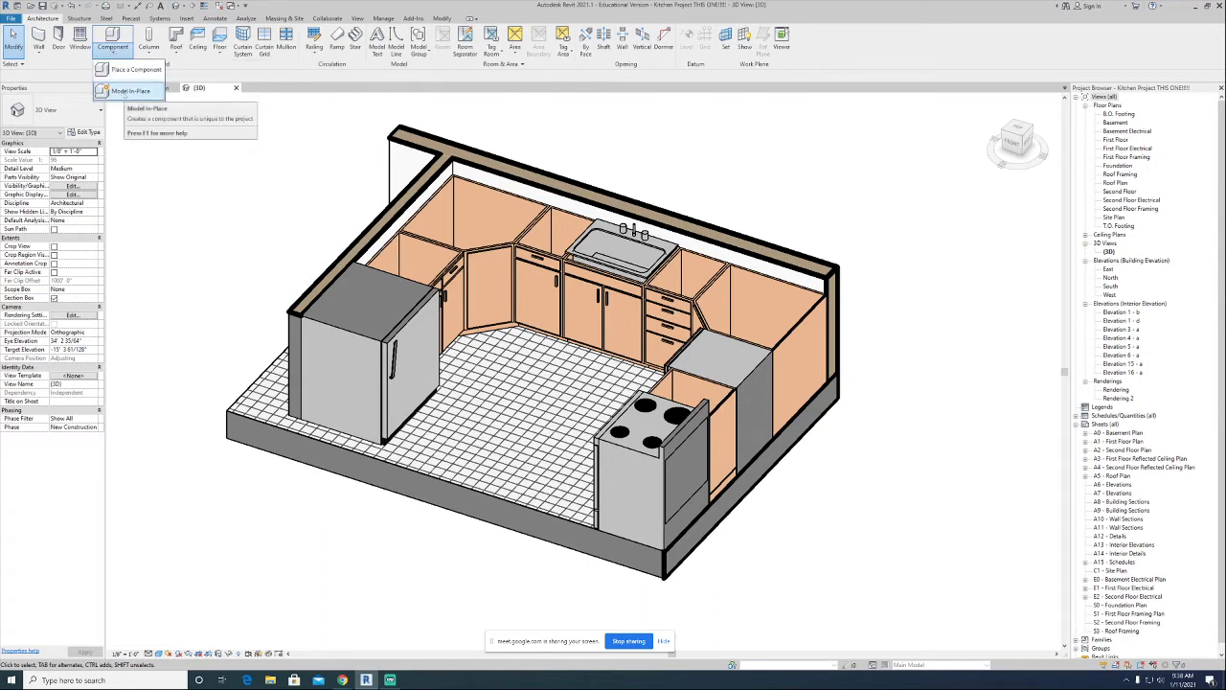
click(125, 91)
click(565, 291)
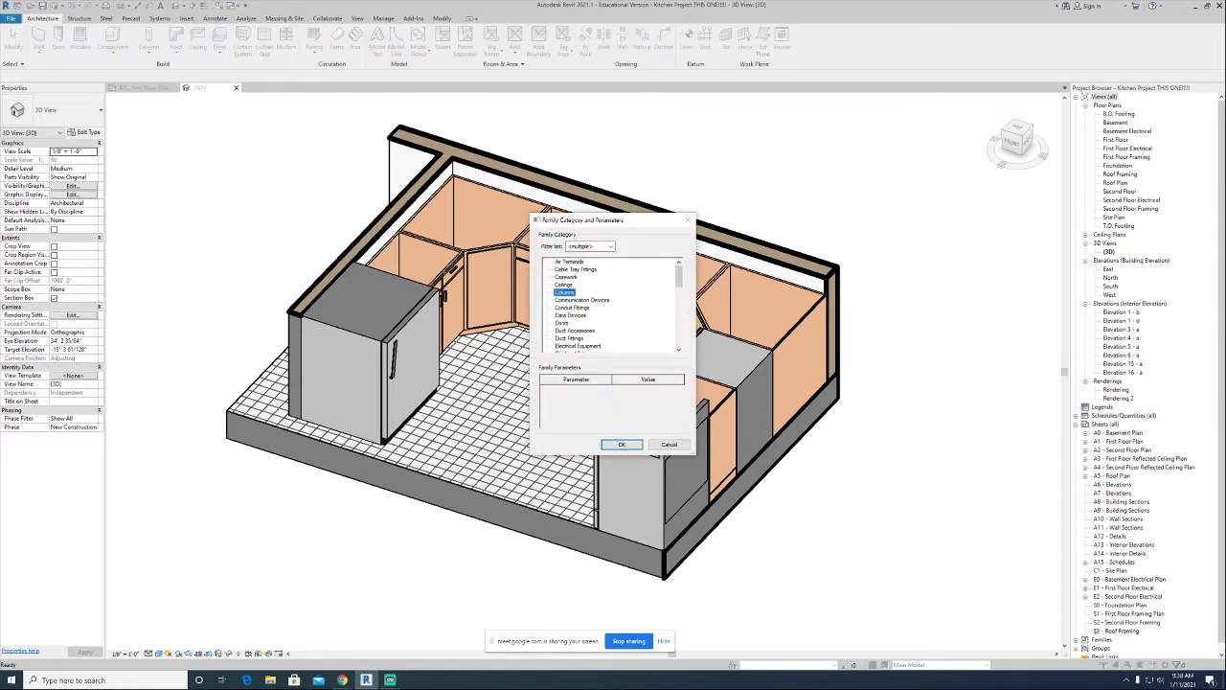
drag(681, 420, 876, 668)
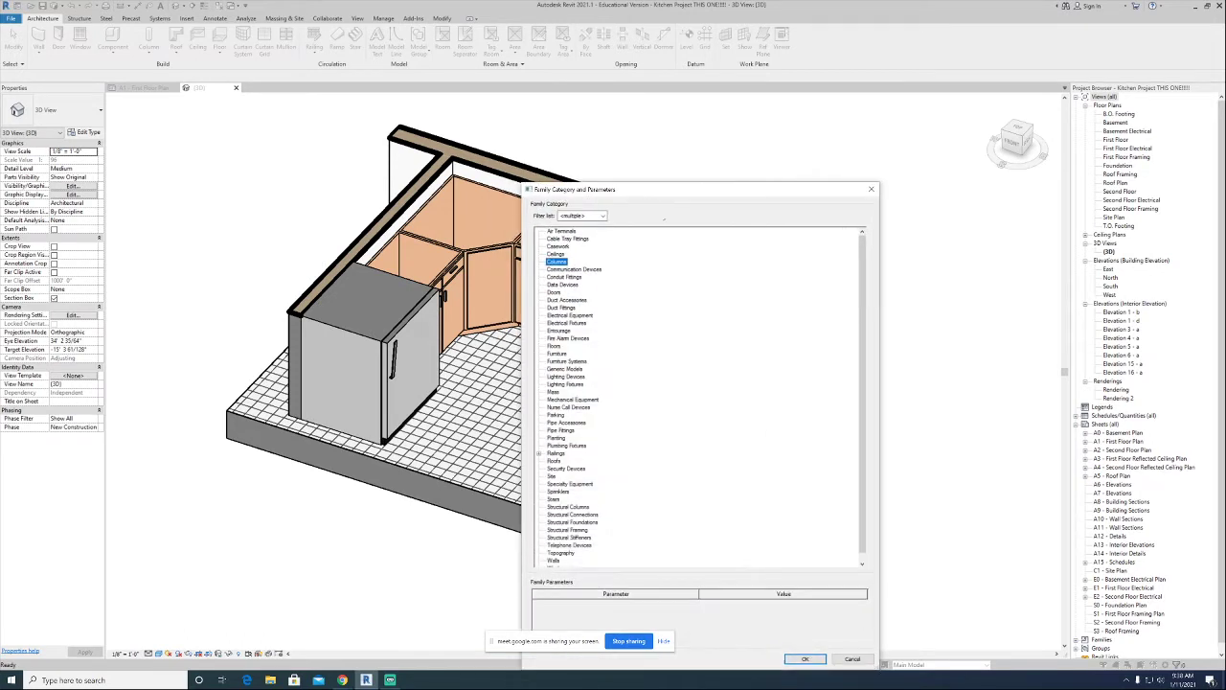
drag(638, 190, 516, 70)
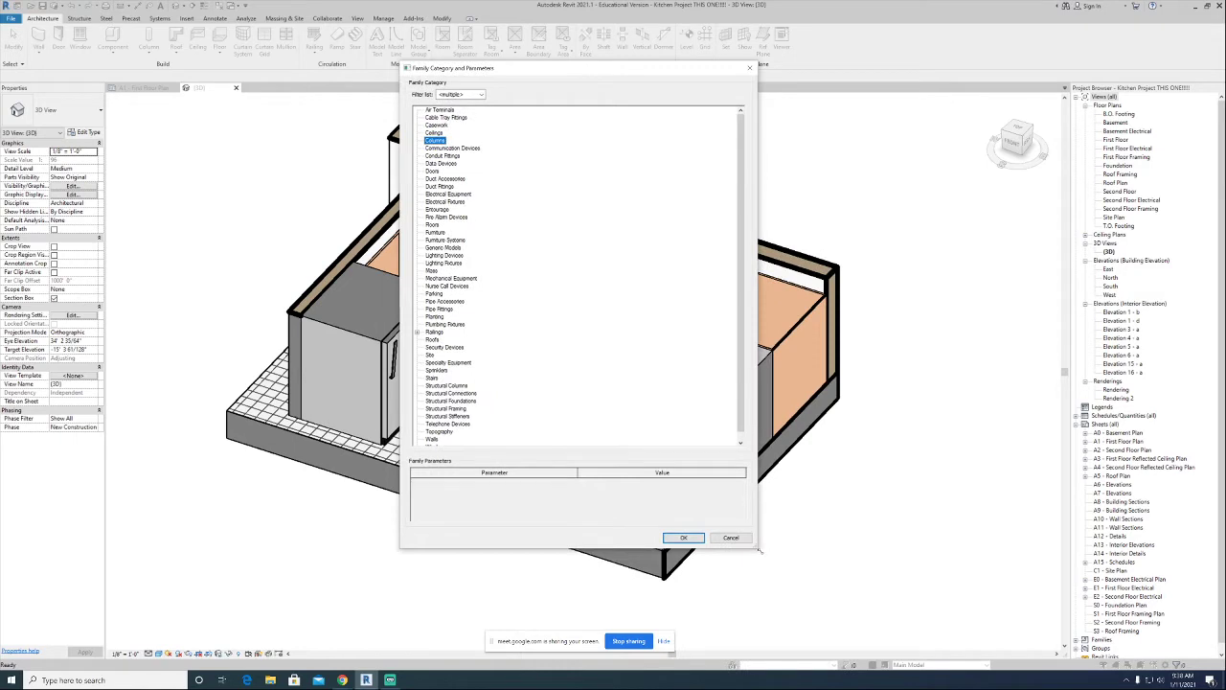
drag(759, 550, 827, 613)
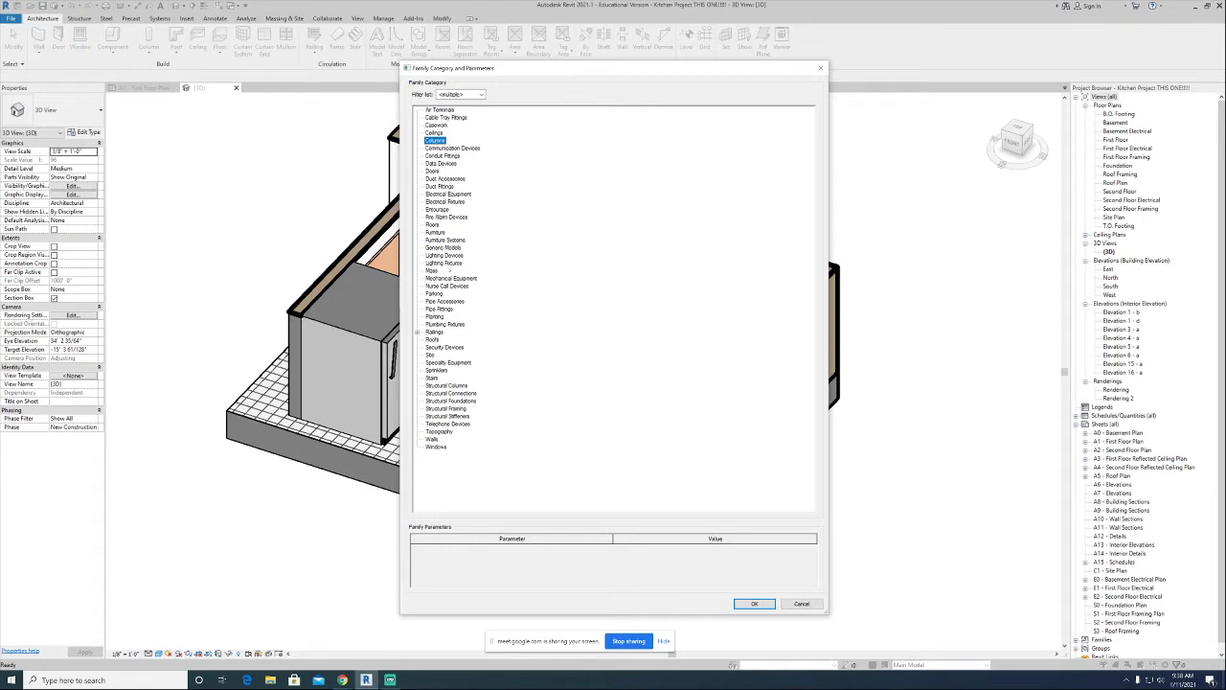
click(435, 126)
click(754, 603)
Name the in-place casework model "Countertop".
click(602, 329)
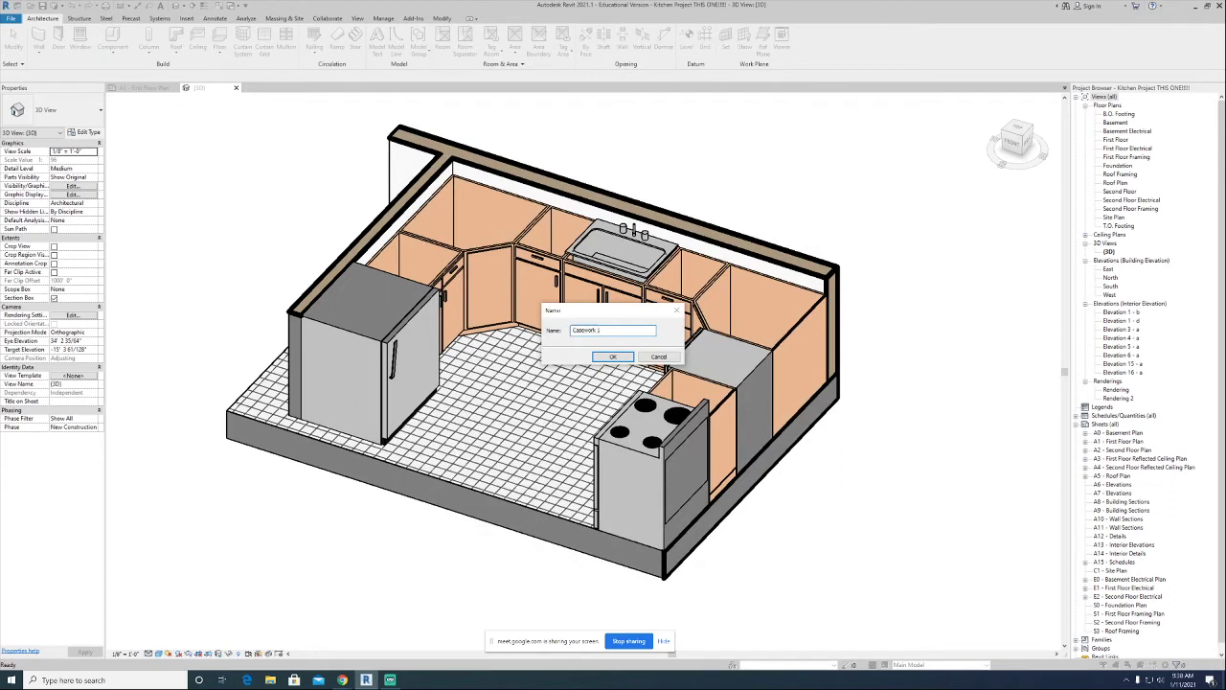
drag(618, 316, 593, 289)
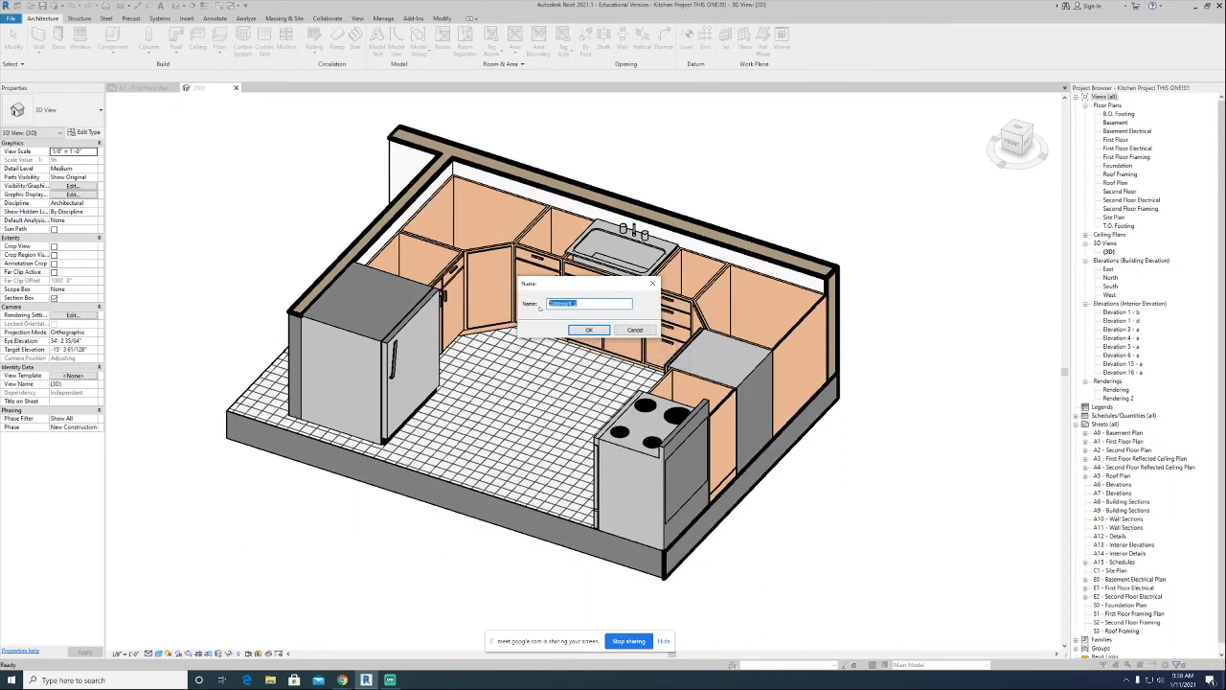
text(Countertop)
click(588, 330)
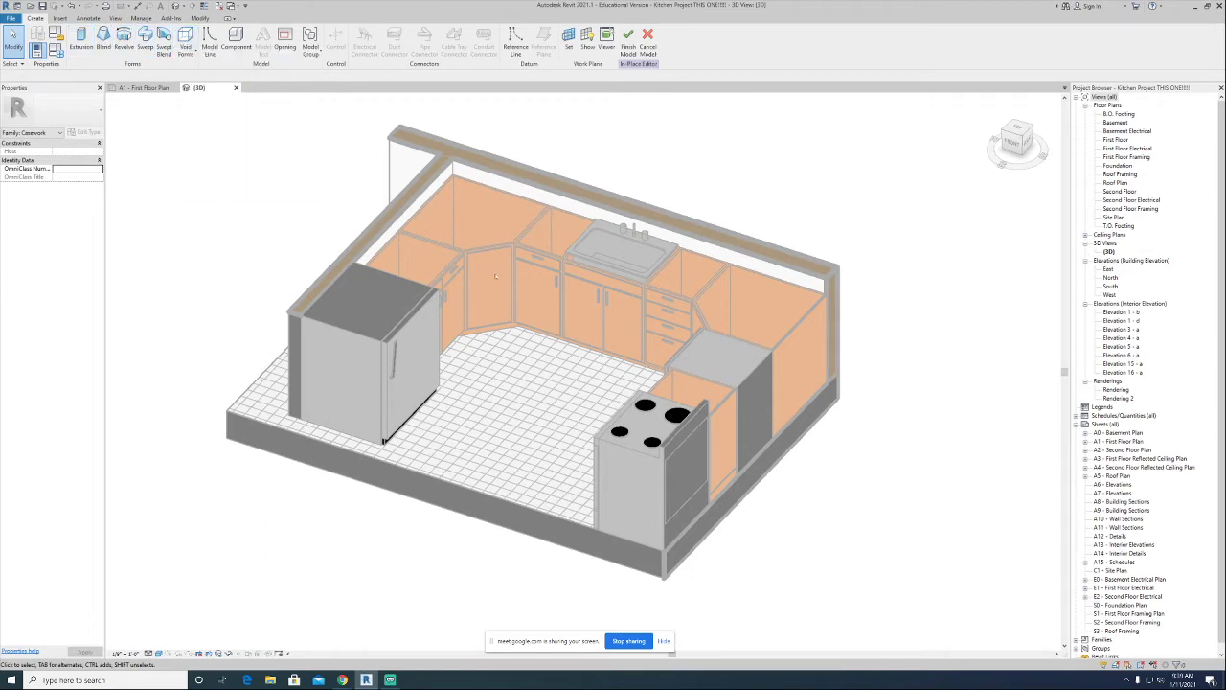
middle_drag(362, 194, 362, 265)
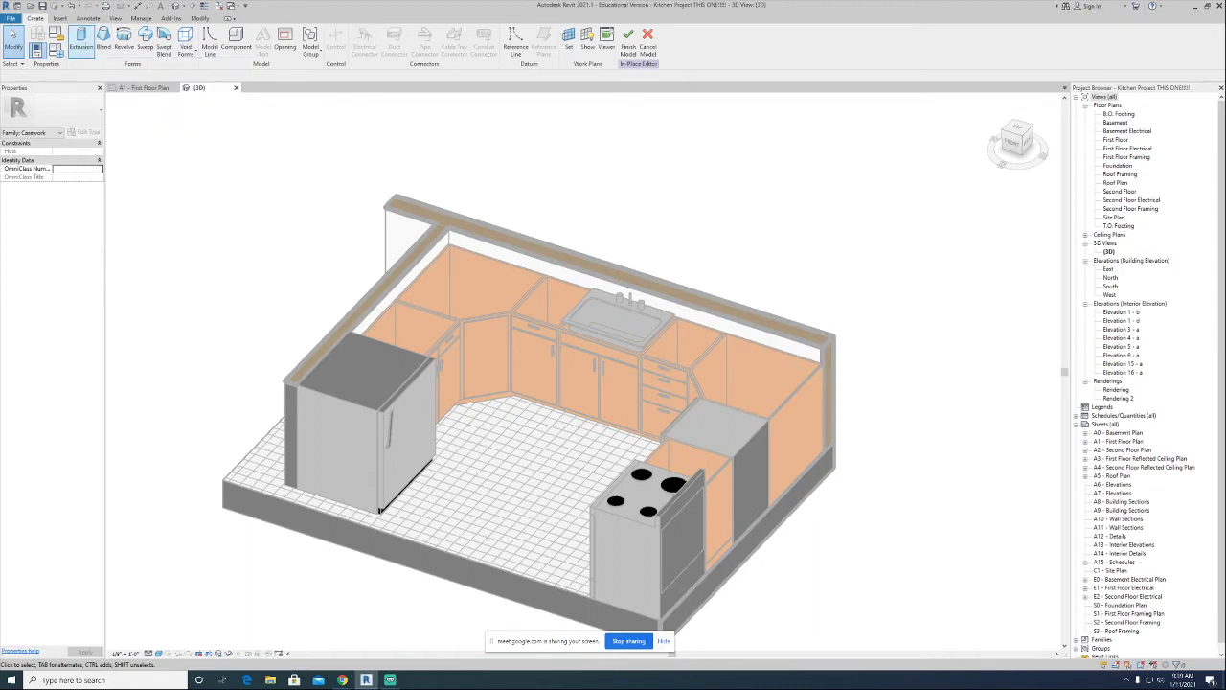
click(81, 43)
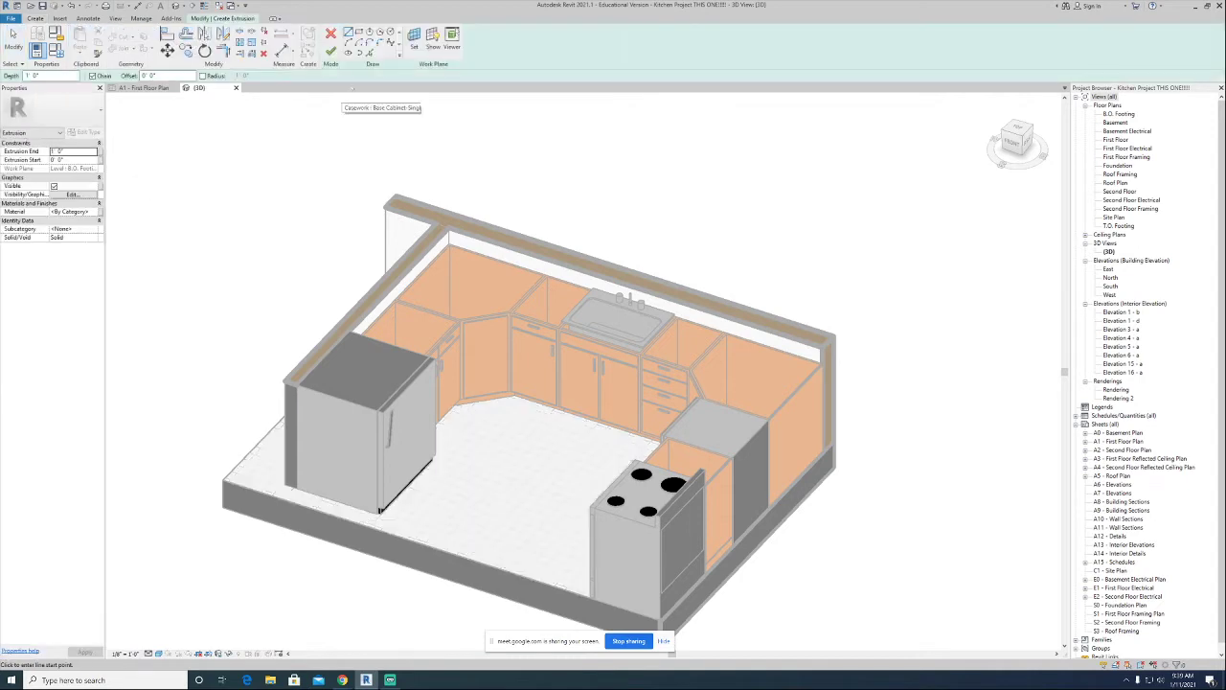
click(203, 304)
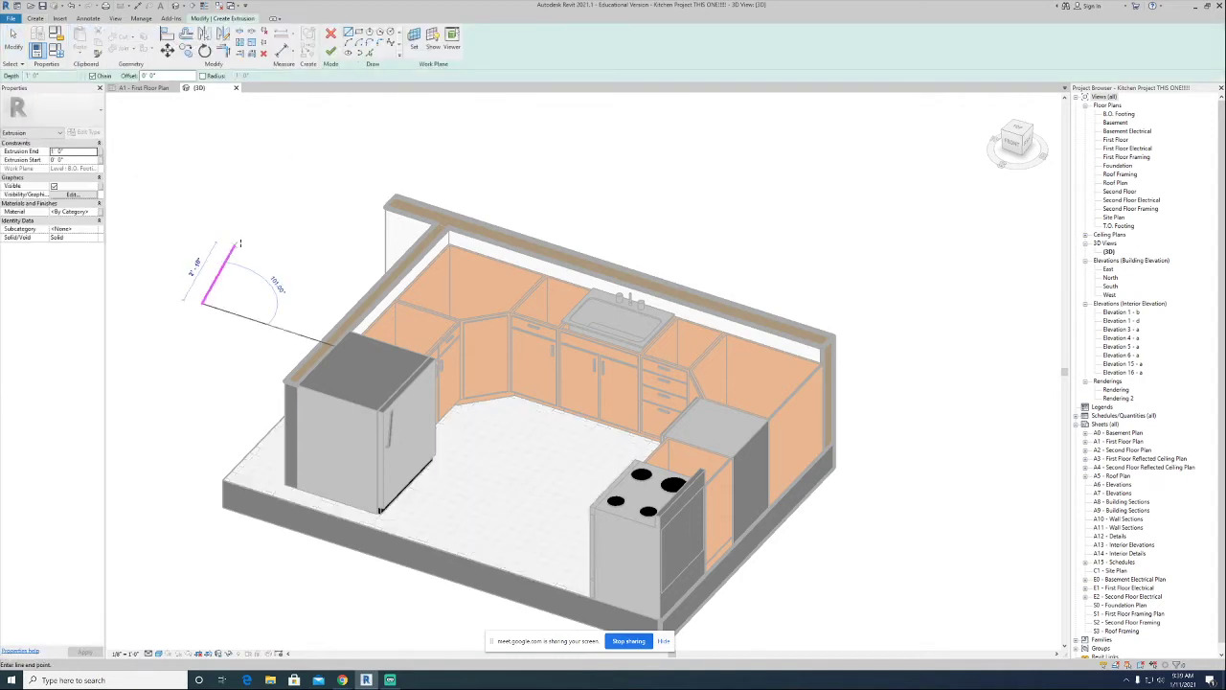
click(260, 235)
click(302, 258)
click(251, 305)
right_click(207, 341)
click(222, 349)
key(ctrl+z)
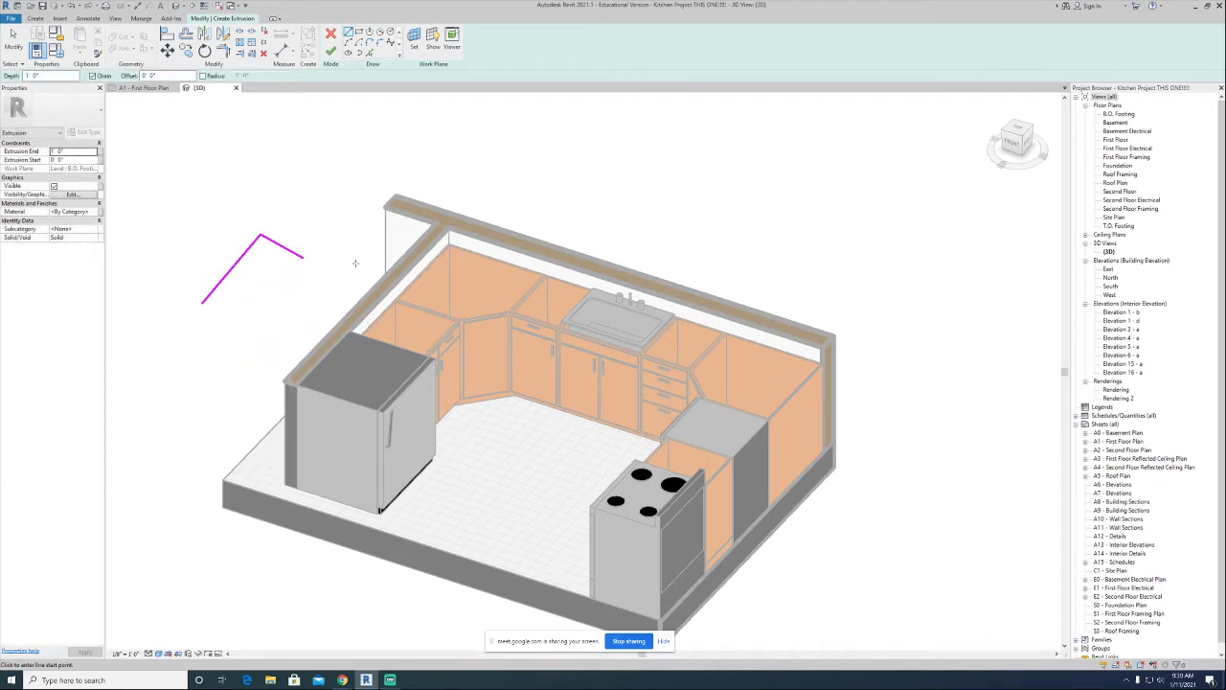
click(1013, 144)
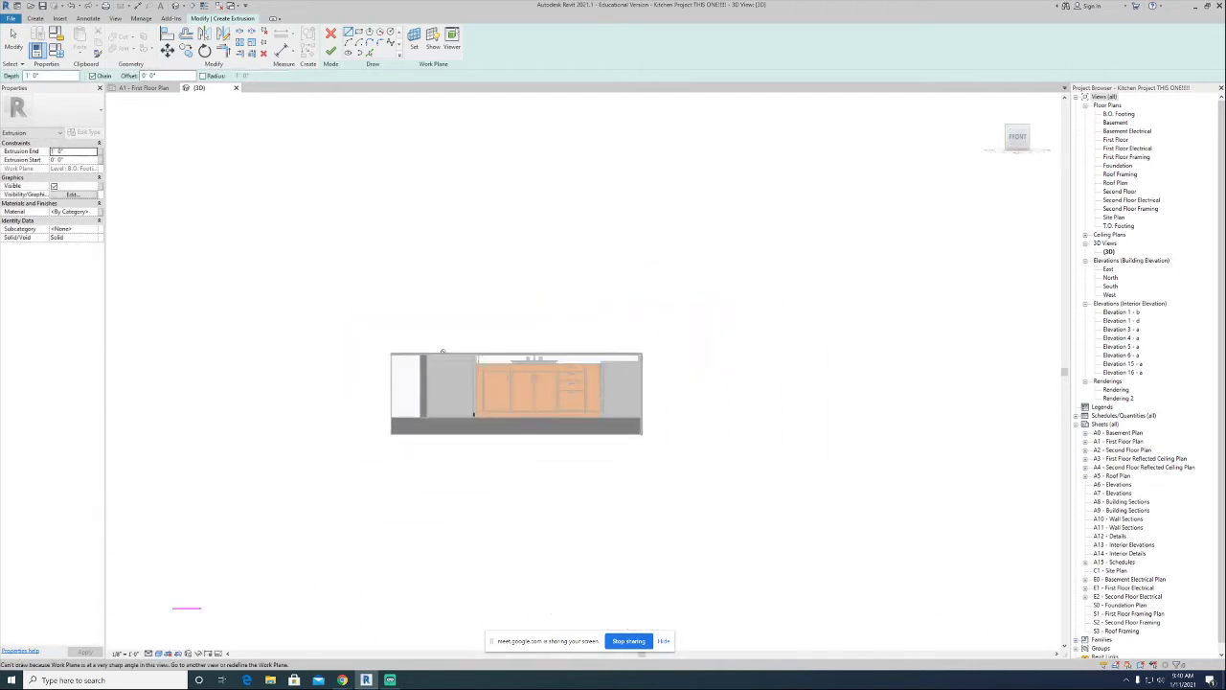
scroll(490, 380, down, 1)
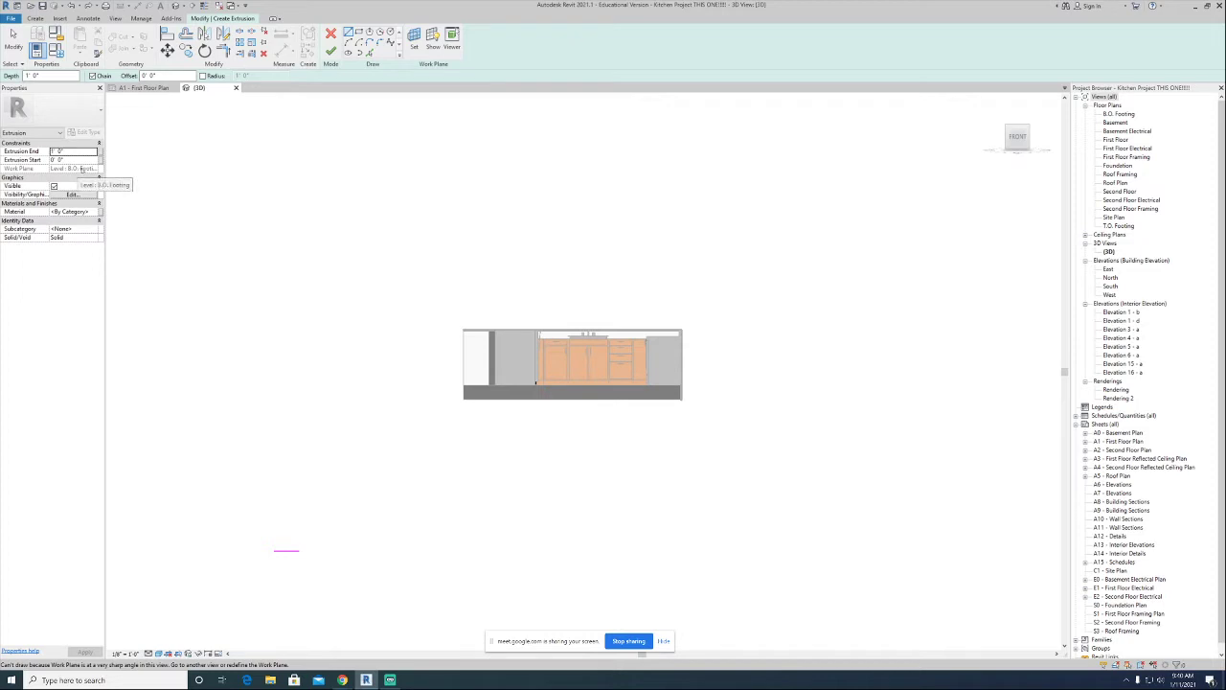
click(330, 34)
click(635, 344)
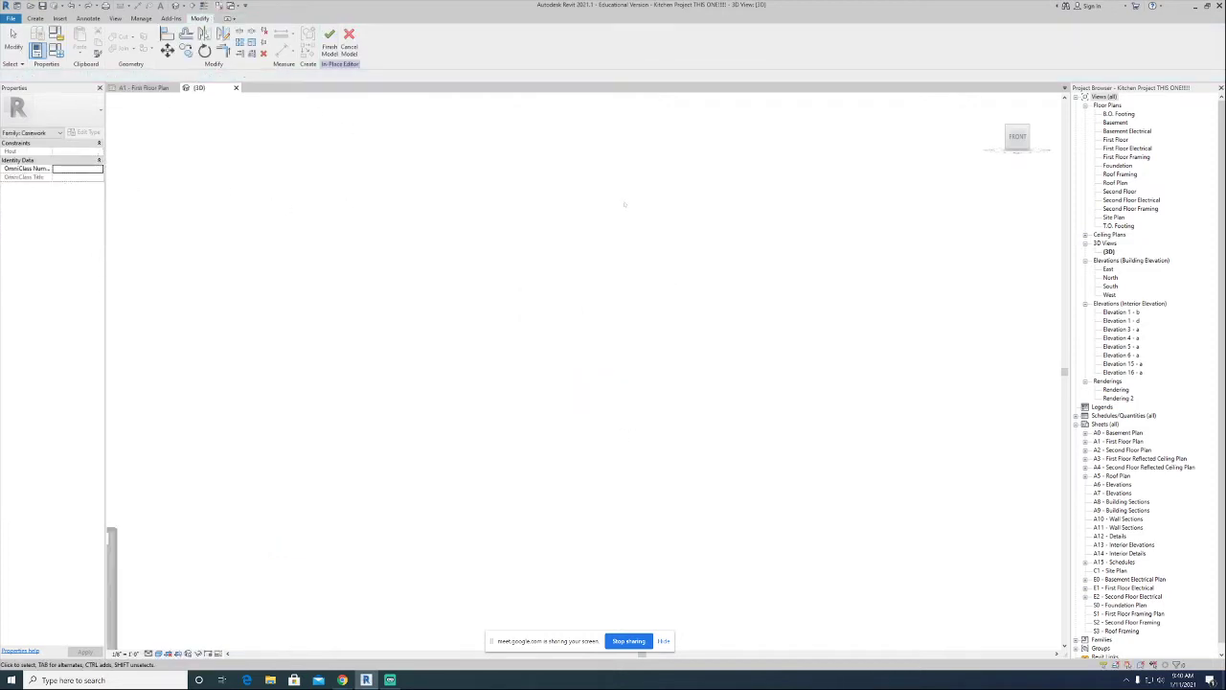
Open the First Floor plan view and start an Extrusion for the countertop on that level.
double_click(1116, 140)
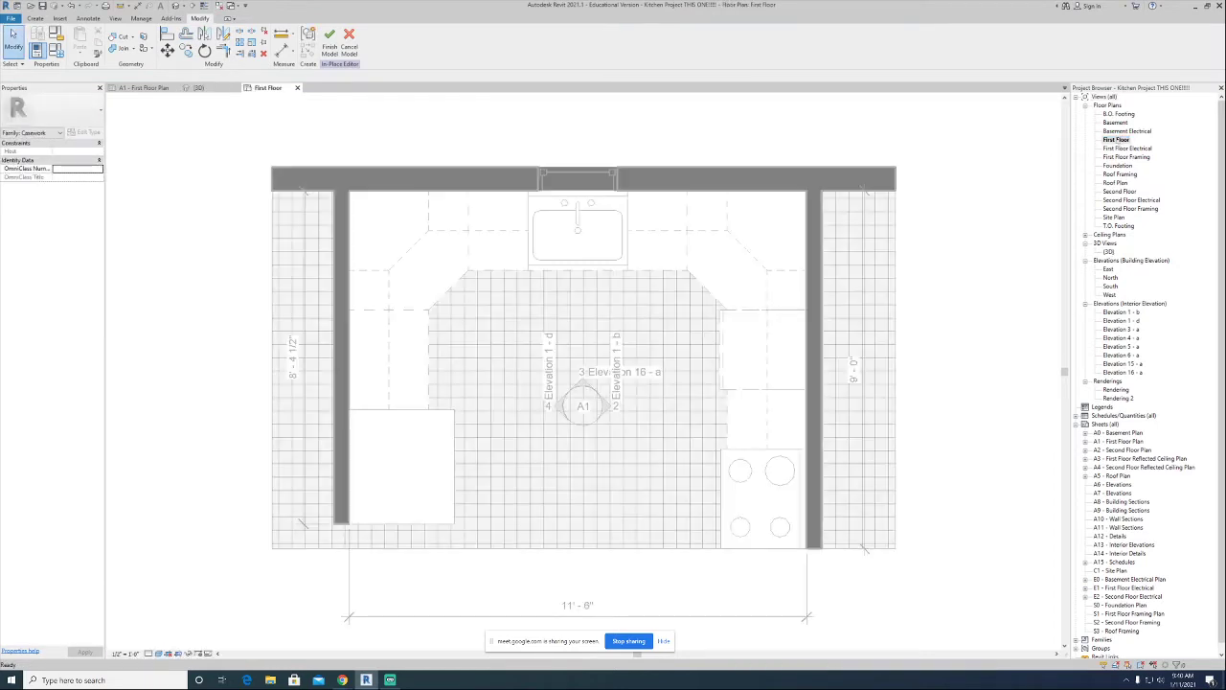
middle_drag(597, 315, 589, 342)
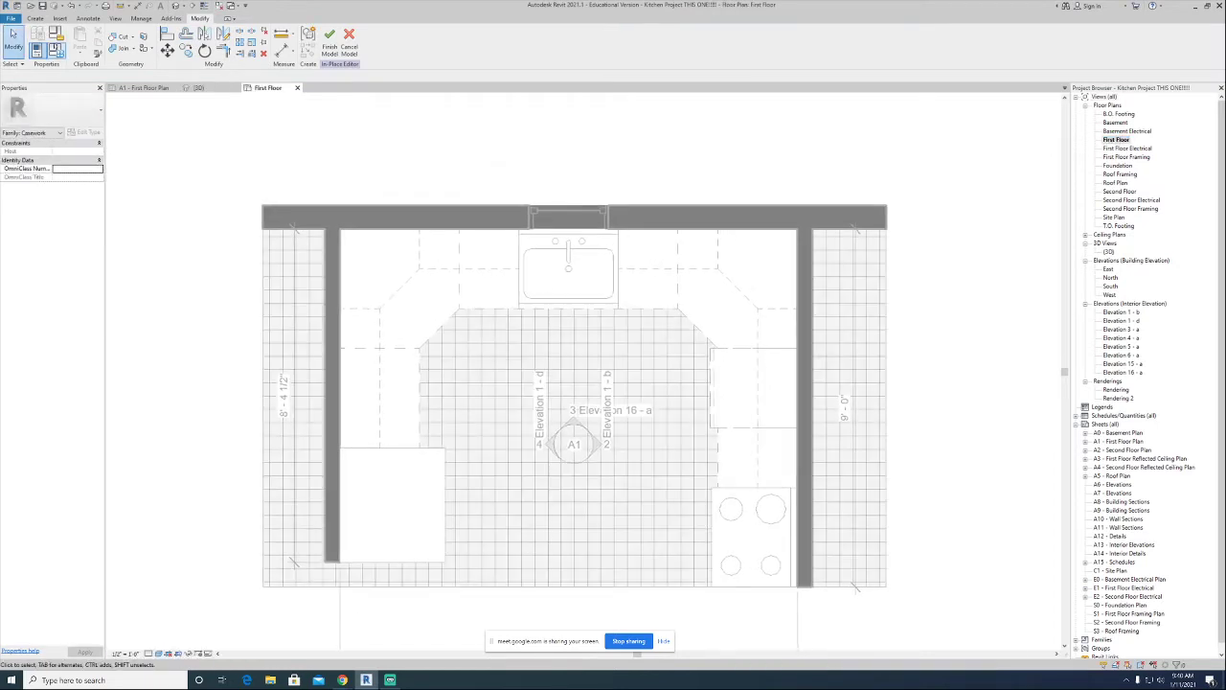
click(35, 18)
click(81, 40)
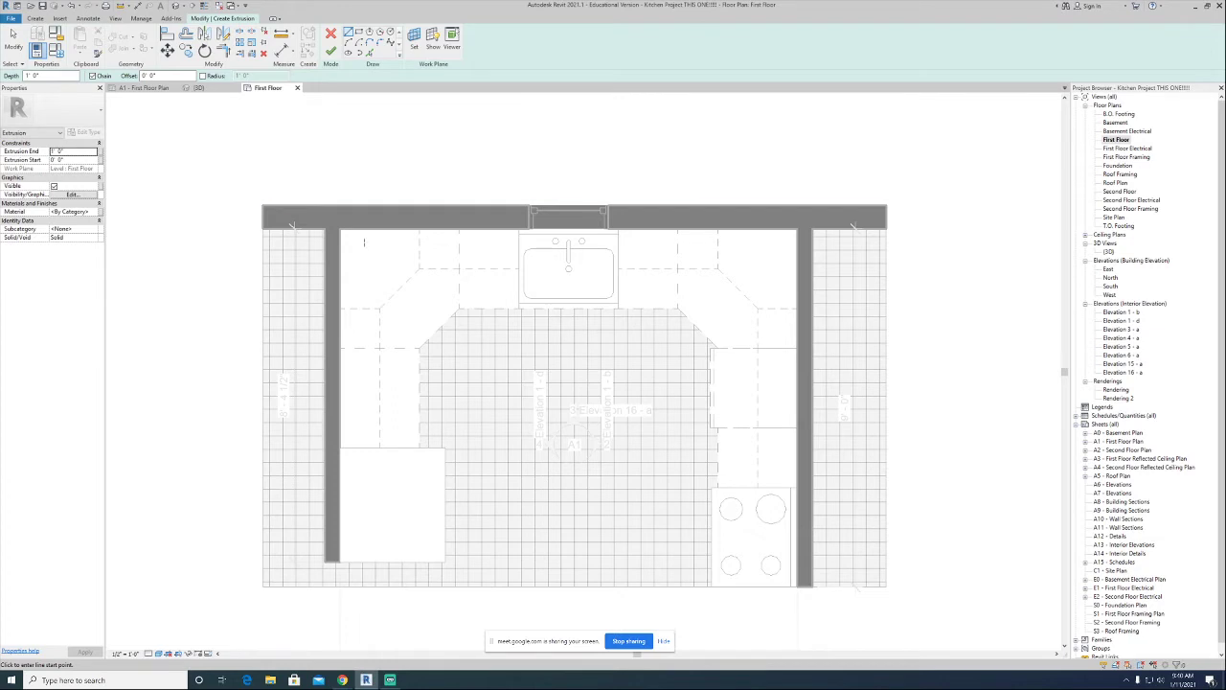
middle_drag(493, 390, 514, 359)
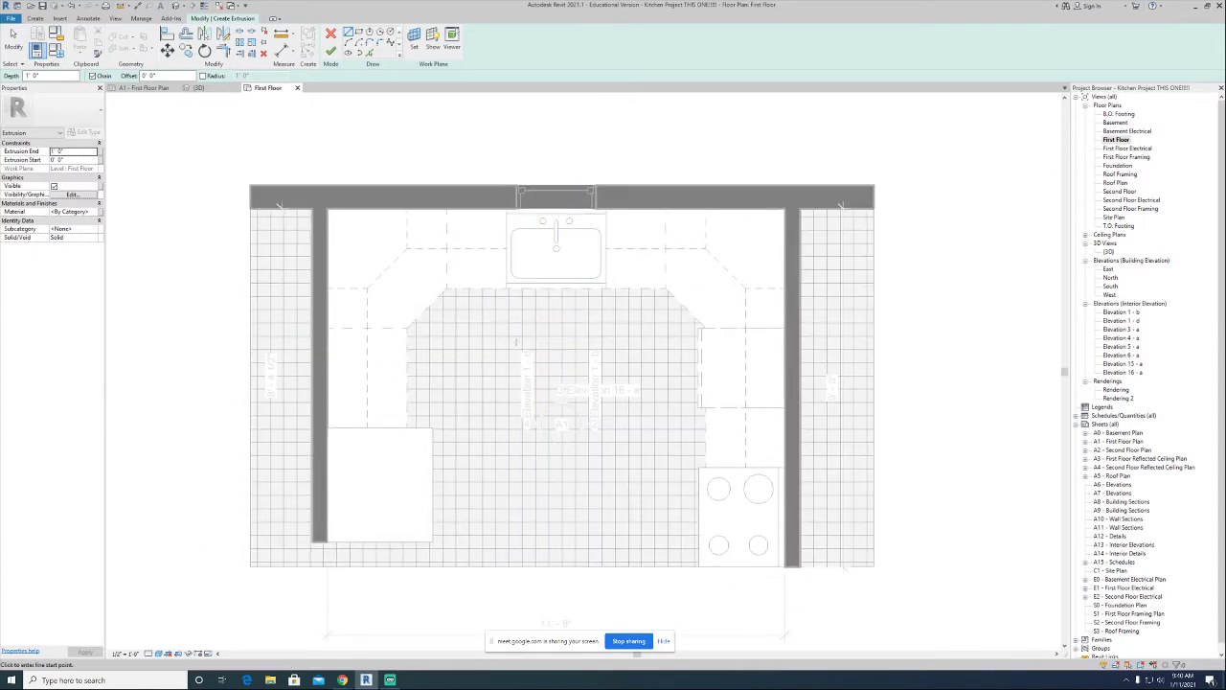
scroll(509, 362, down, 2)
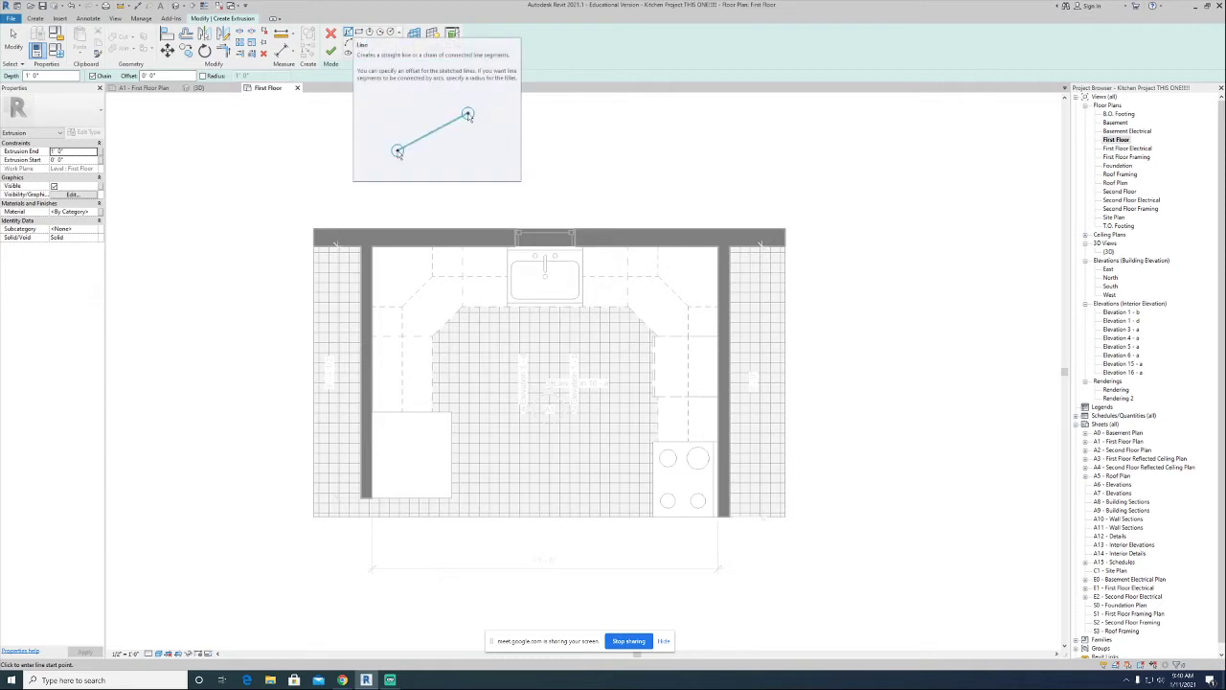
Turn on thin line display in the floor plan so the wall and cabinet edges can be traced precisely.
scroll(376, 418, up, 5)
scroll(375, 418, up, 1)
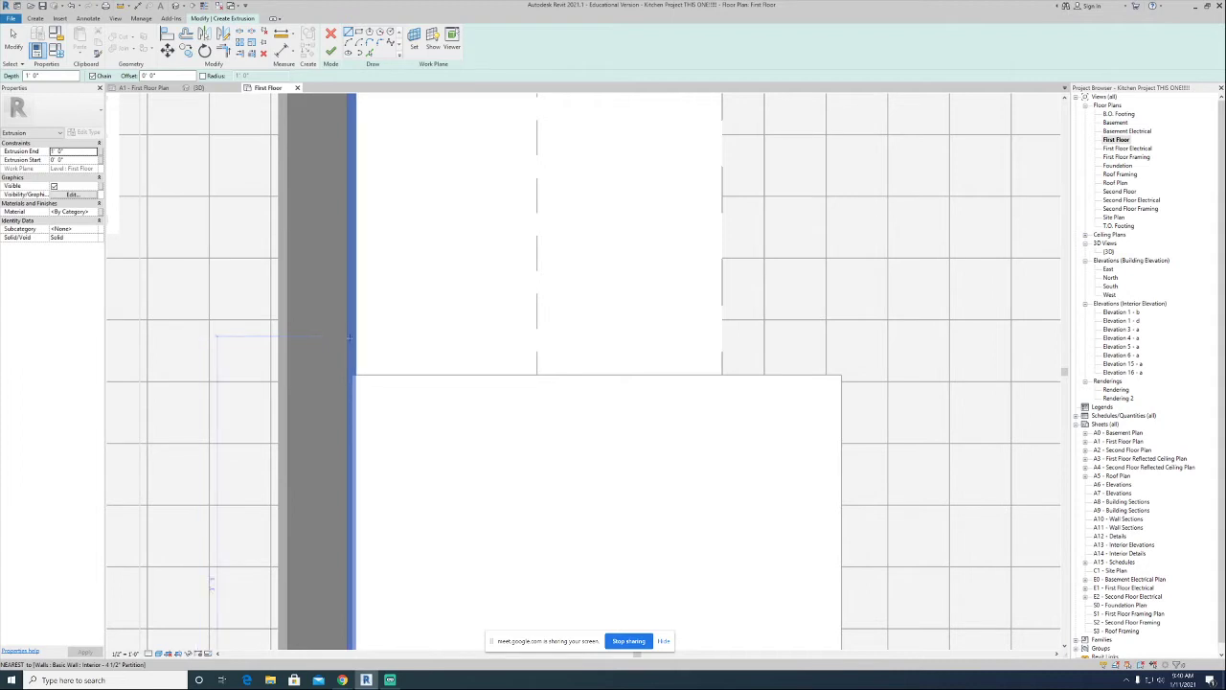
scroll(350, 337, down, 2)
scroll(353, 350, down, 3)
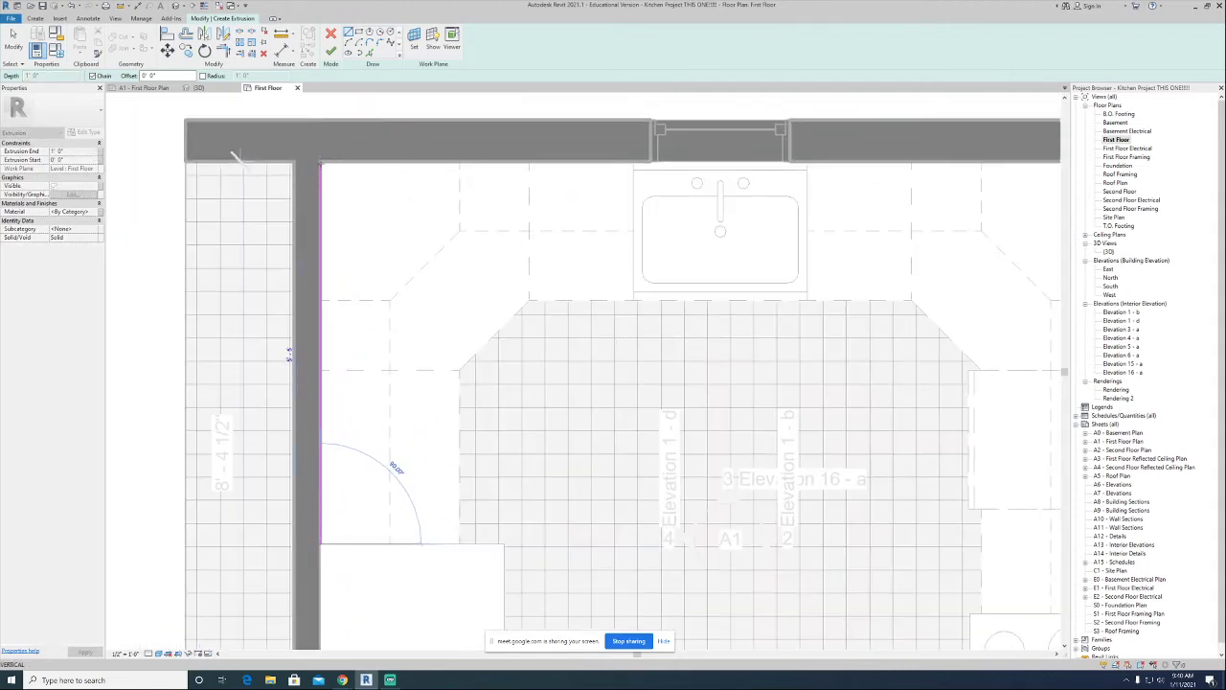
scroll(320, 160, up, 4)
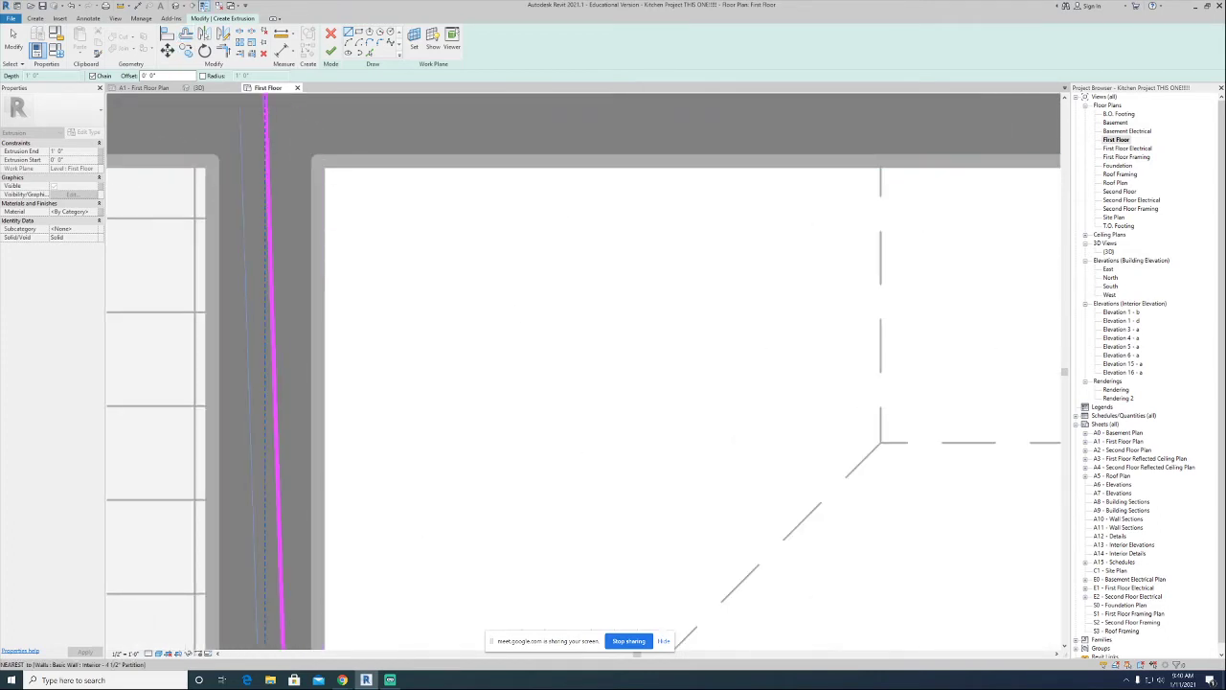
click(204, 5)
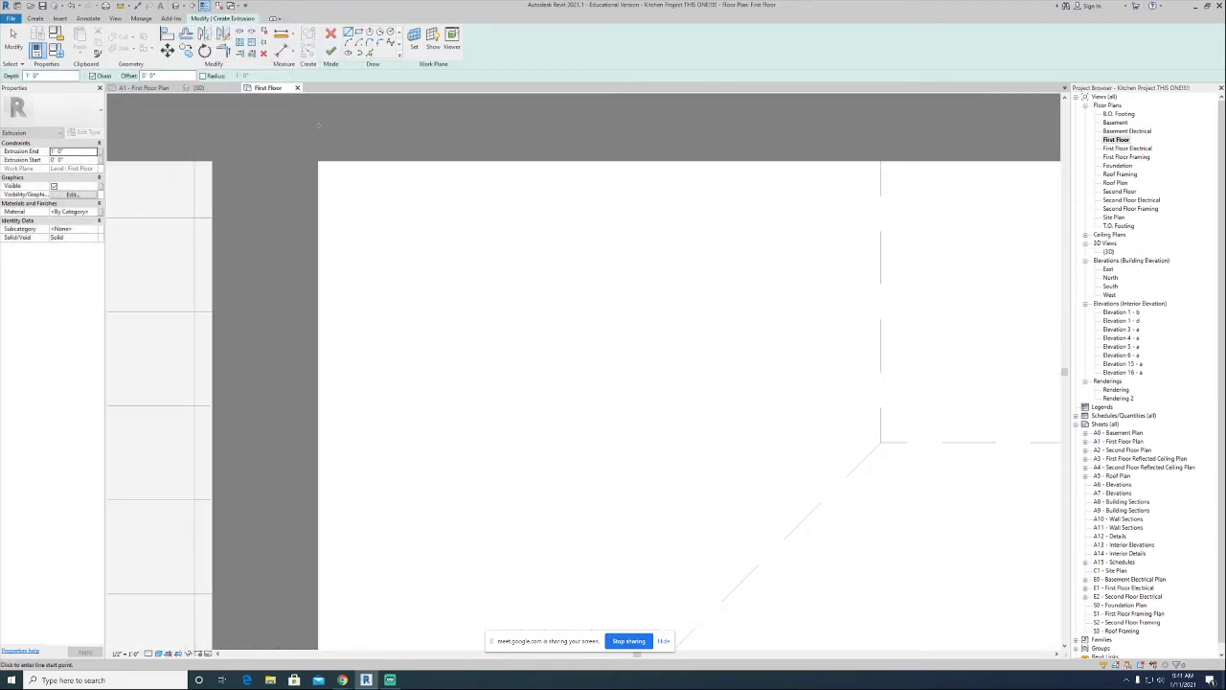
Sketch the countertop's first edge along the left wall, from the refrigerator's rear corner to the inside corner at the back wall.
scroll(381, 385, down, 3)
middle_drag(381, 385, 381, 156)
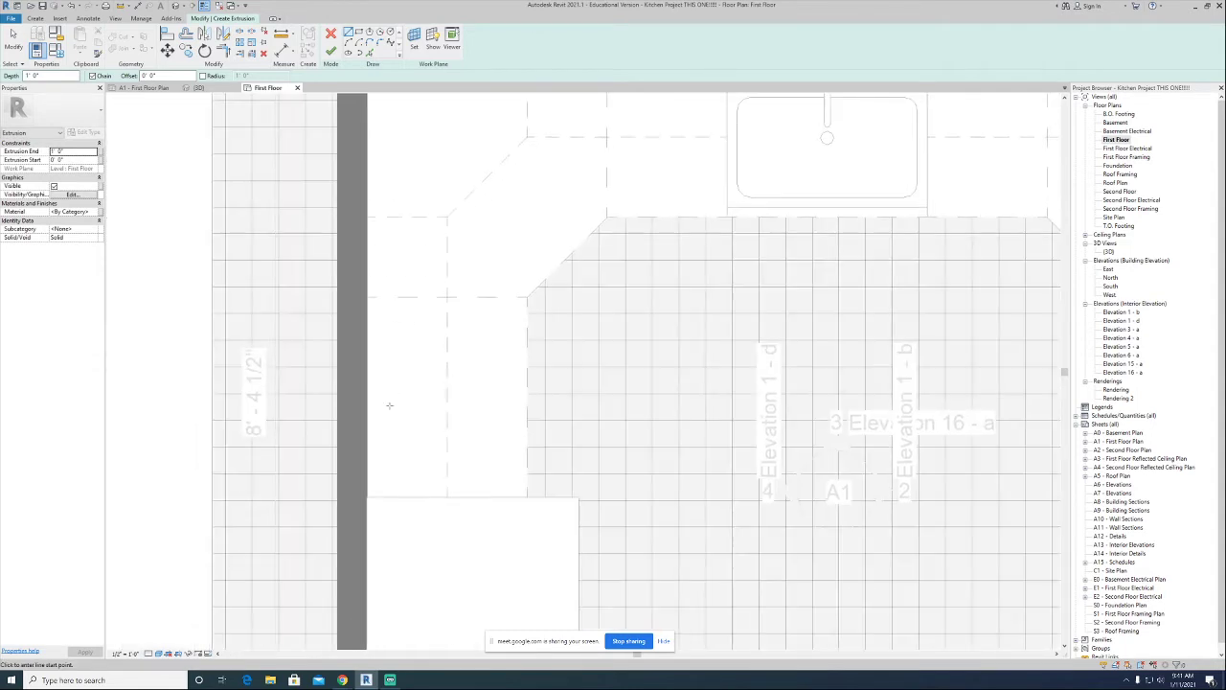
middle_drag(367, 495, 363, 367)
scroll(363, 366, up, 3)
click(362, 367)
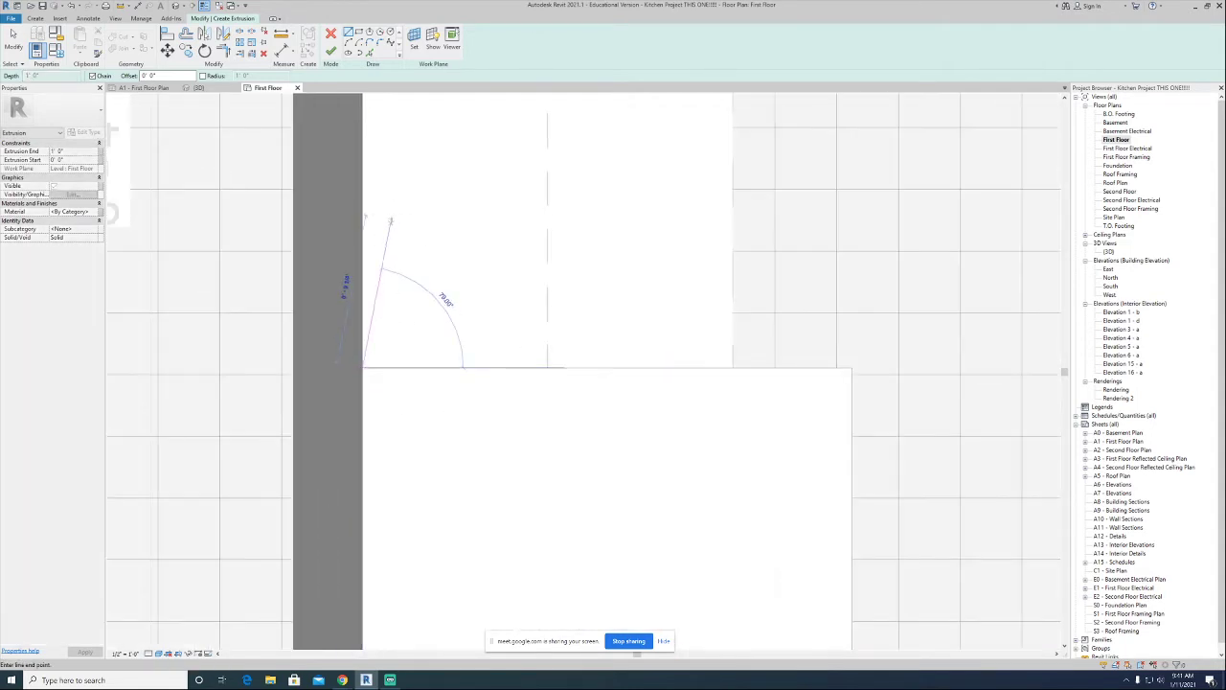
scroll(396, 224, down, 5)
middle_drag(399, 184, 393, 537)
scroll(401, 305, up, 2)
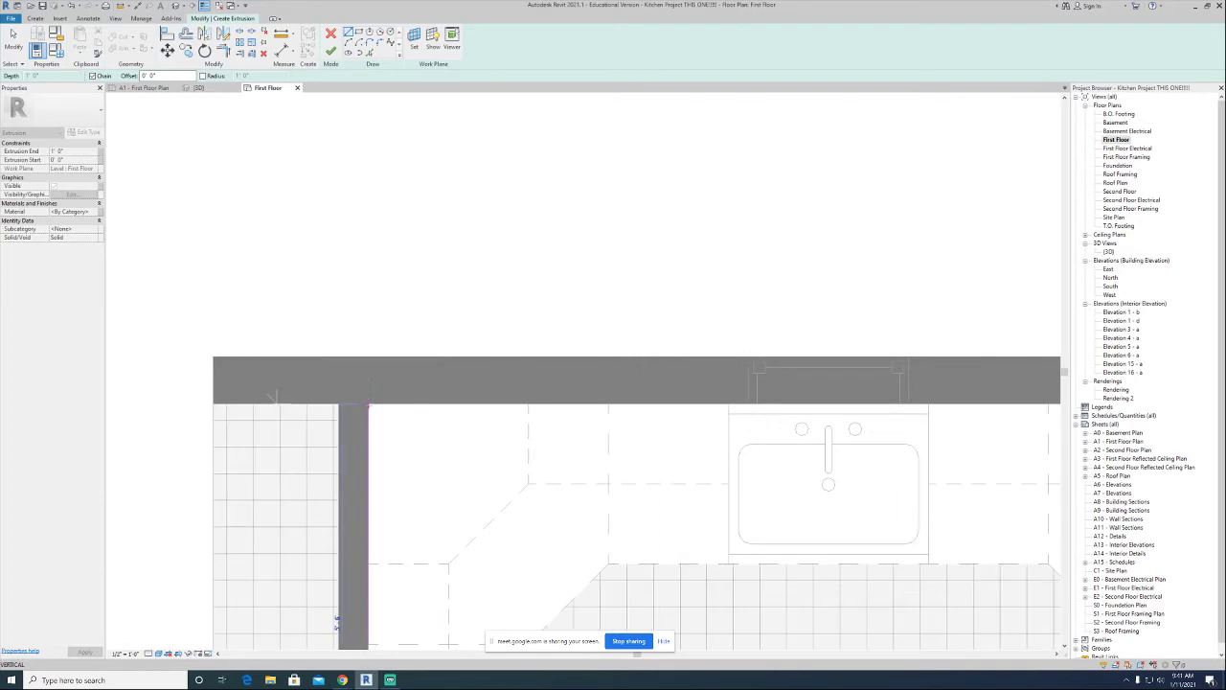
scroll(367, 403, up, 5)
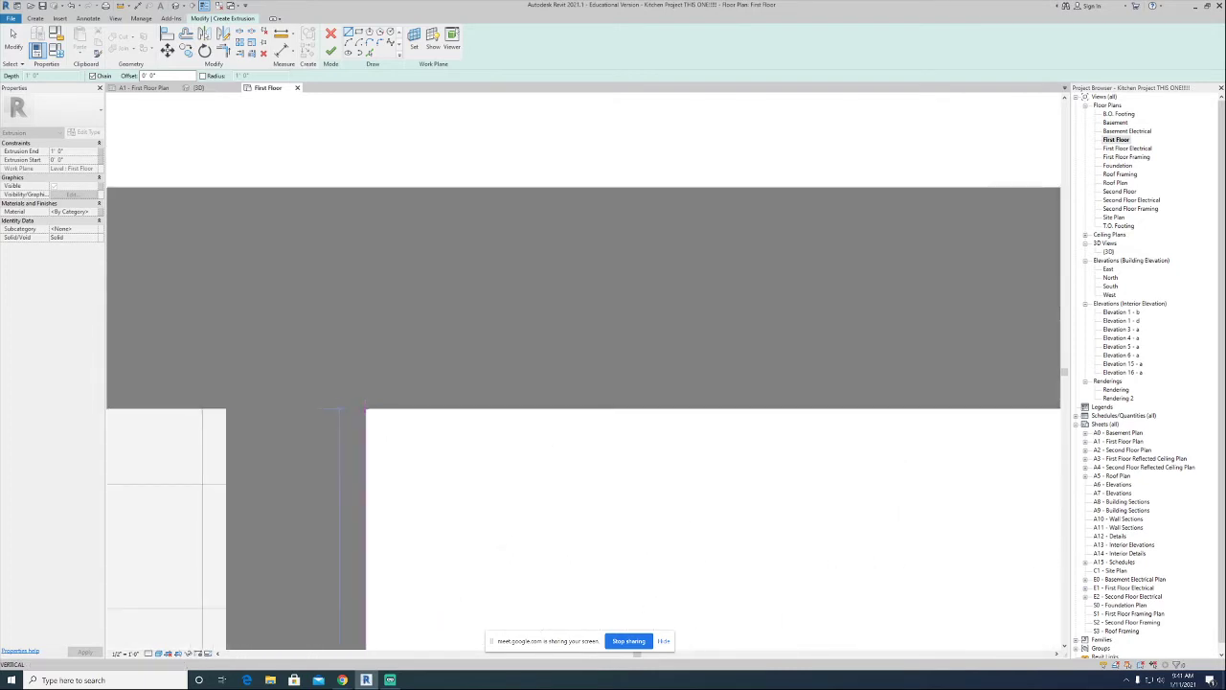
scroll(365, 410, down, 8)
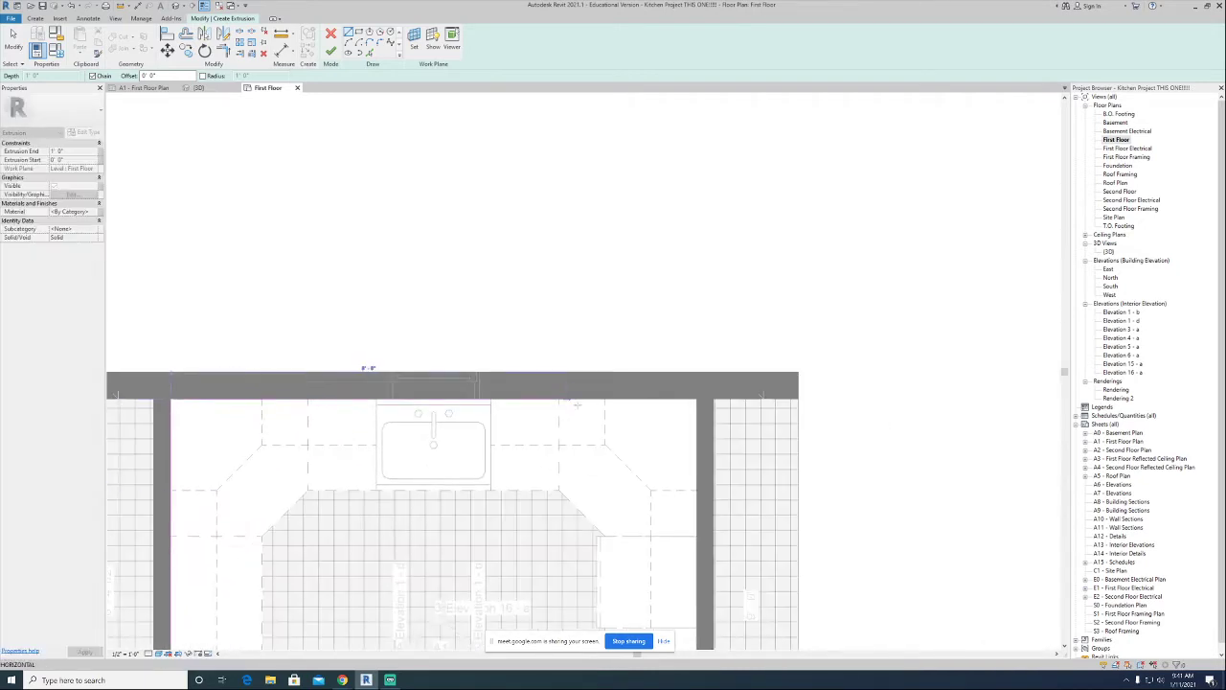
Continue the outline along the back and right walls to the range, then along the range's edge to slightly past the cabinet front.
click(698, 399)
middle_drag(579, 416, 366, 196)
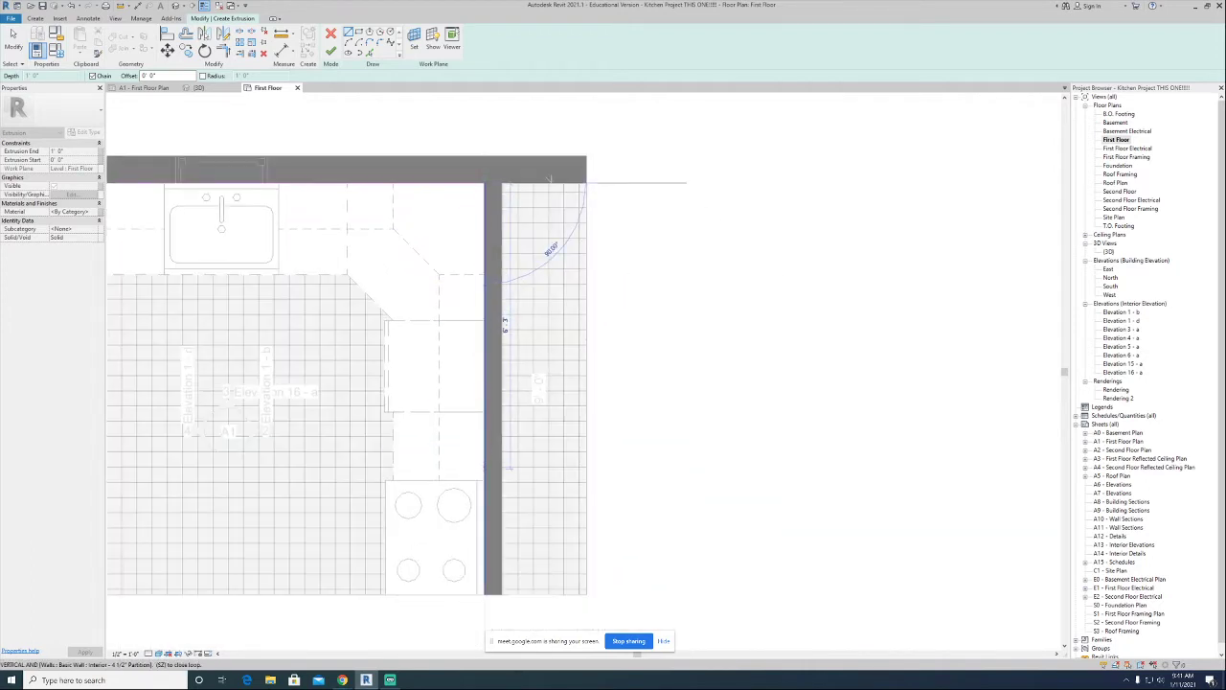
click(484, 479)
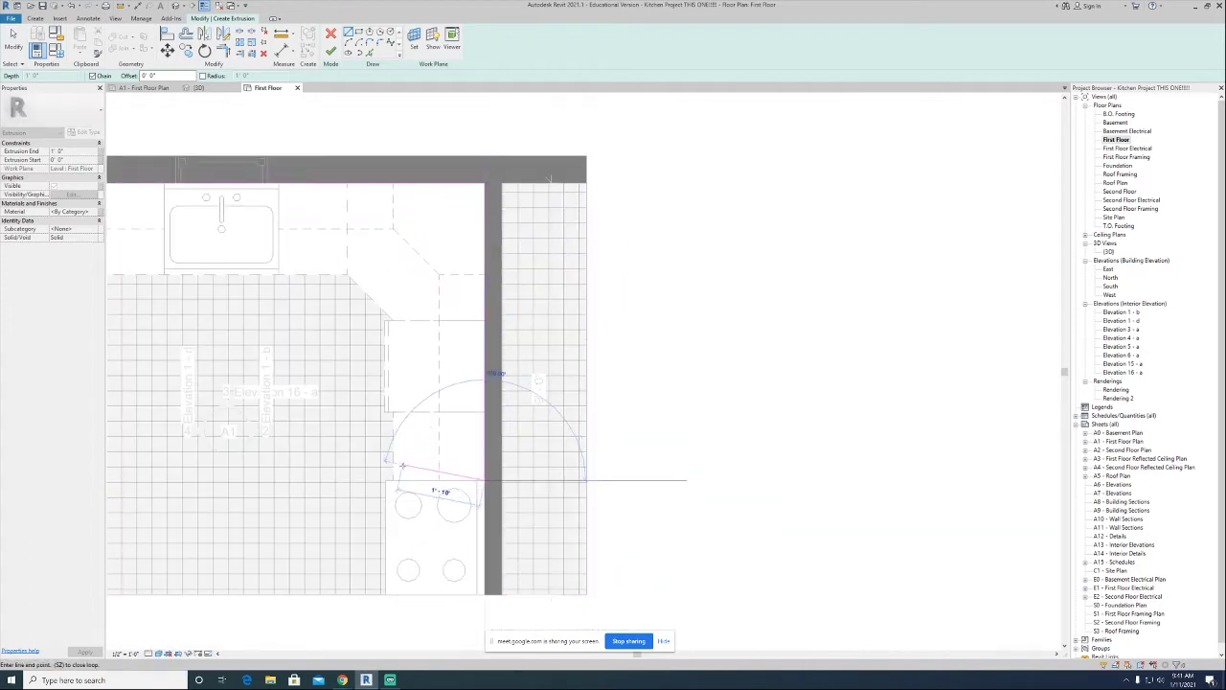
scroll(398, 479, up, 5)
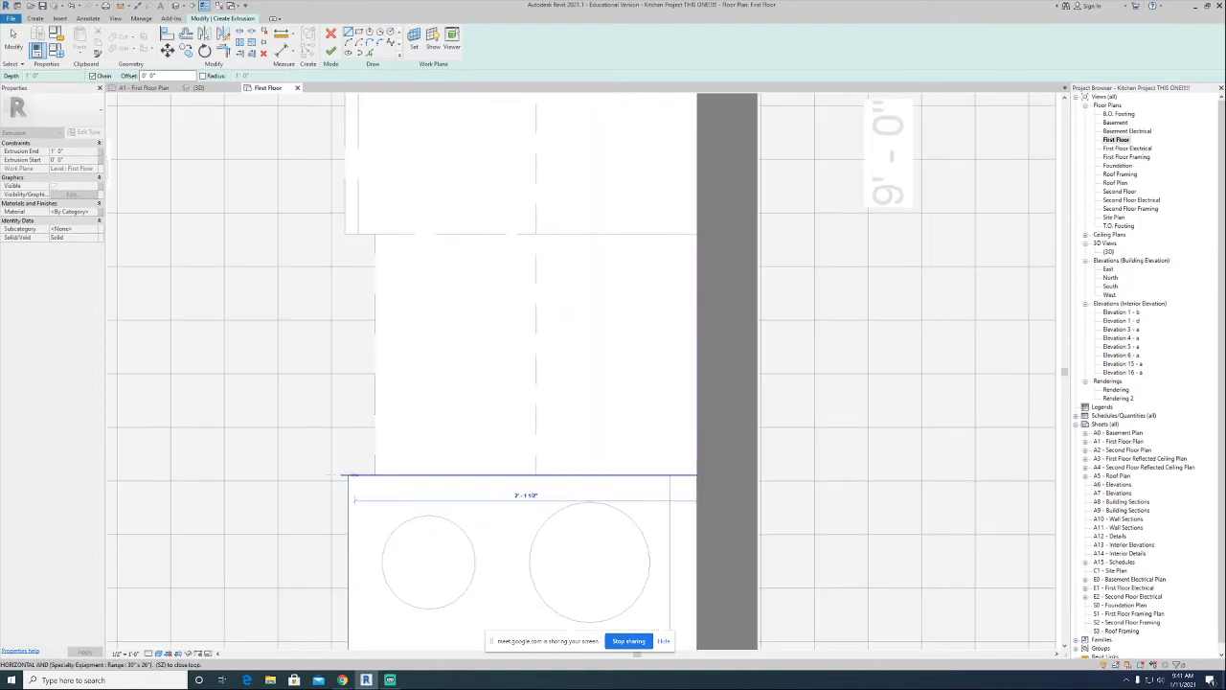
click(361, 475)
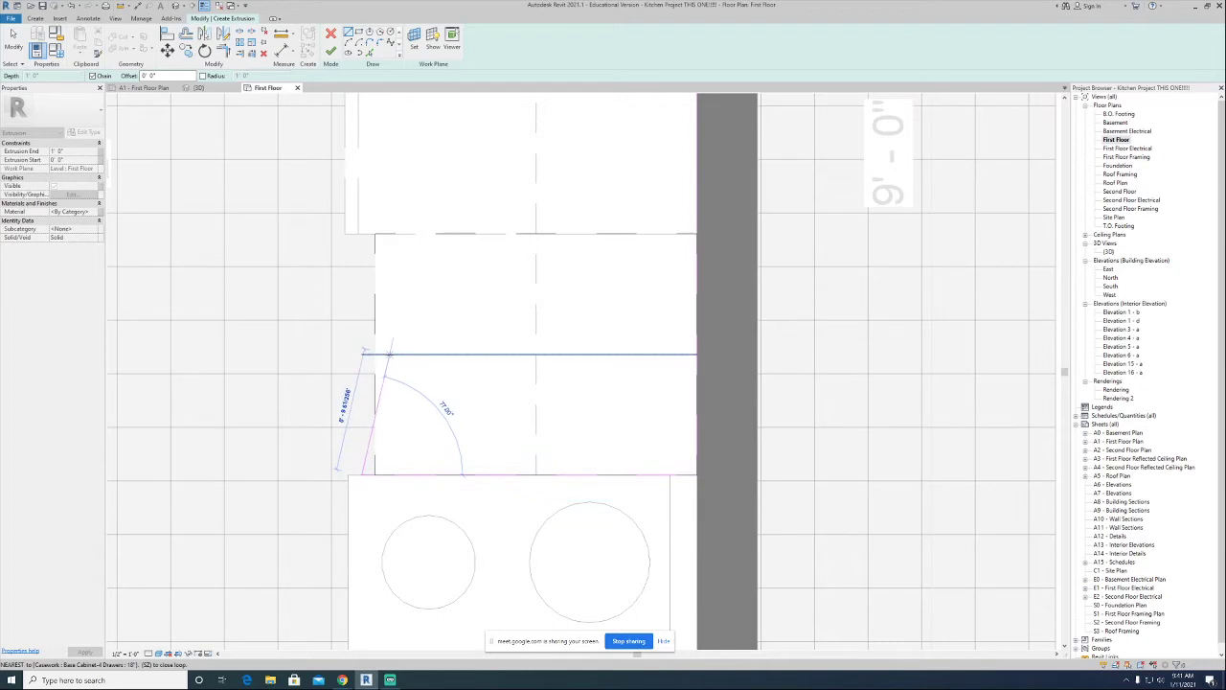
key(Escape)
key(Escape)
Sketch a line about 2'-1" long along the refrigerator's rear edge, from the left wall to slightly past the base cabinet front.
scroll(392, 353, down, 5)
middle_drag(396, 352, 415, 386)
click(348, 32)
scroll(204, 385, up, 6)
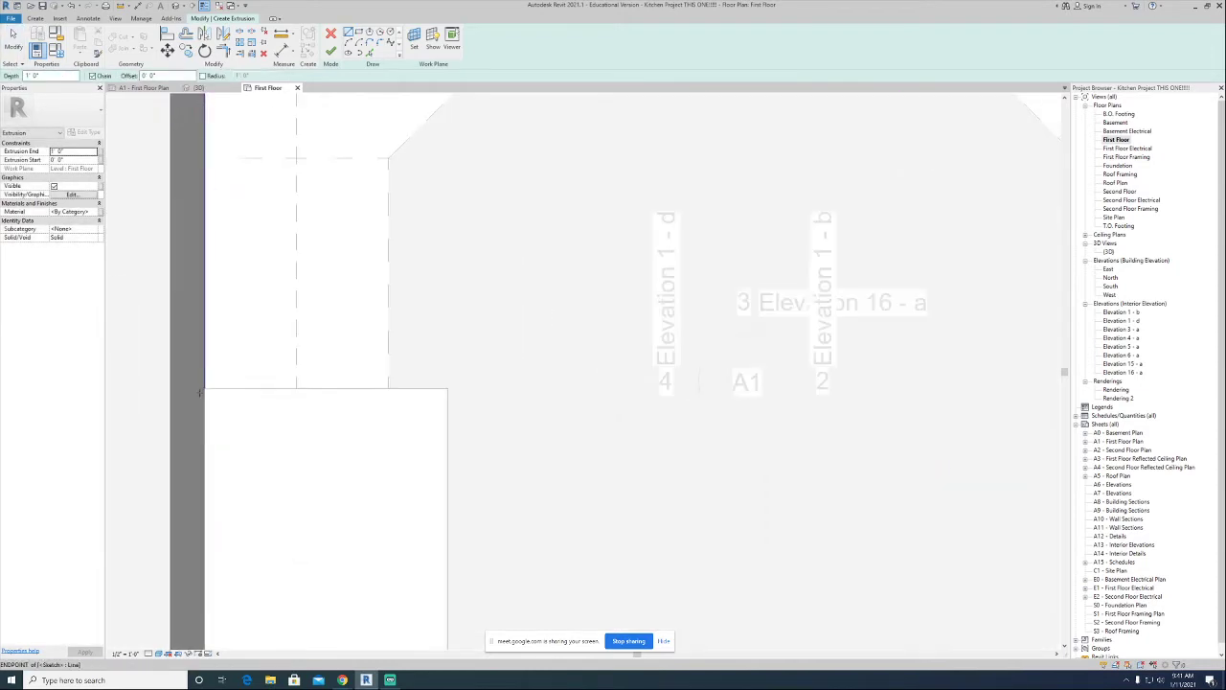
click(208, 382)
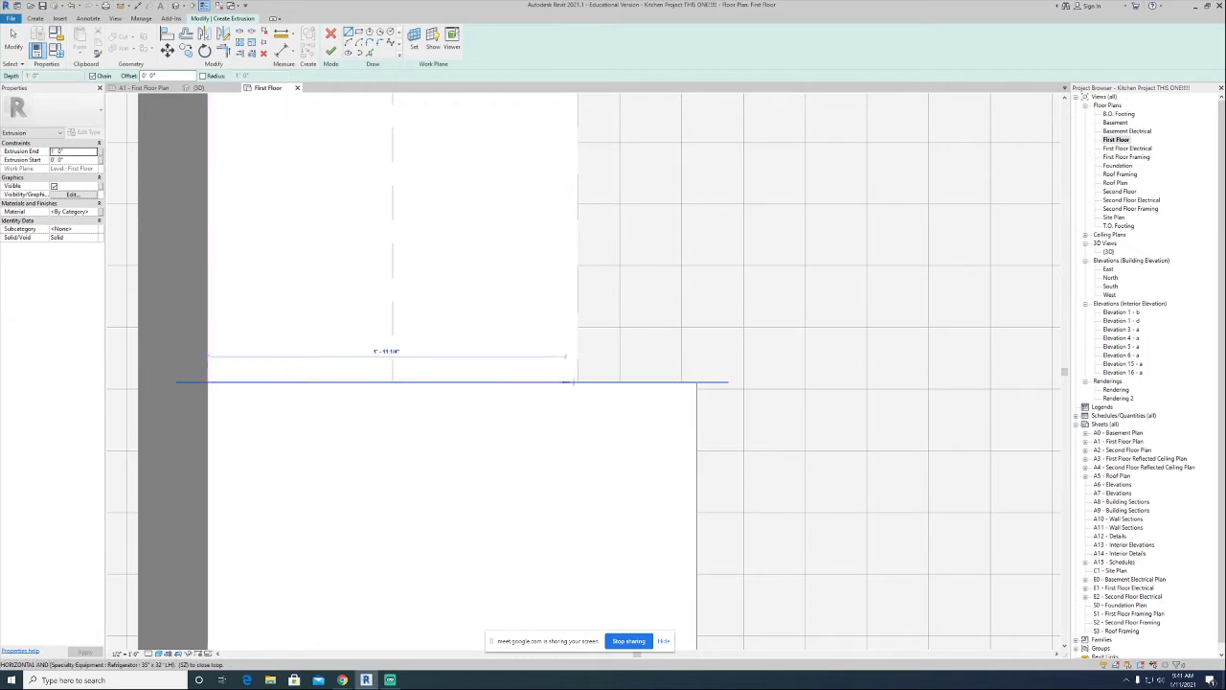
click(593, 381)
key(Escape)
key(Escape)
scroll(624, 330, down, 5)
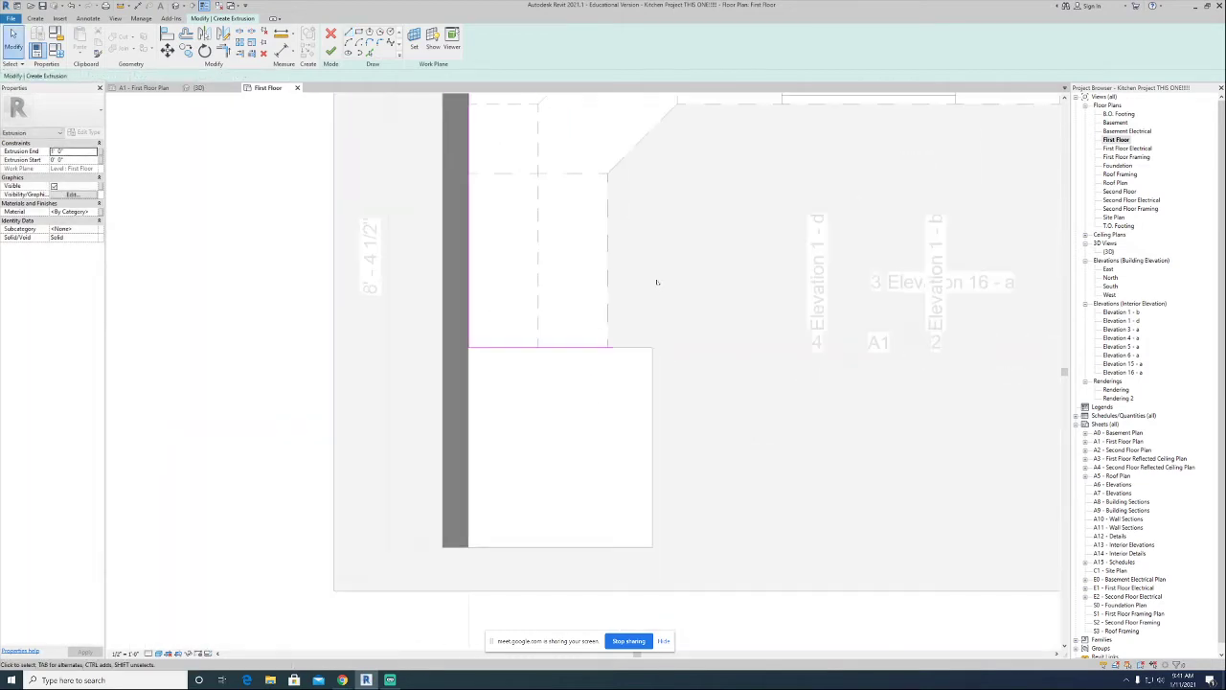
scroll(582, 414, down, 3)
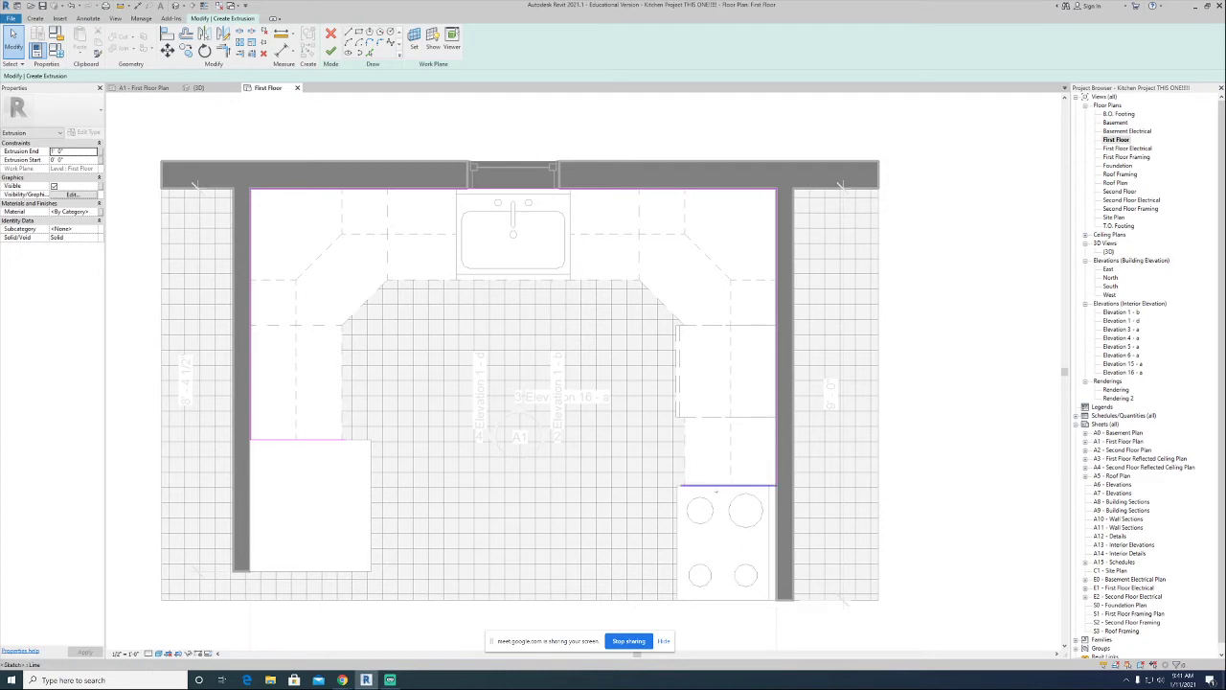
Try sketching the countertop's front edge directly on the left base cabinet's front, from the refrigerator line to the corner cabinet.
click(279, 440)
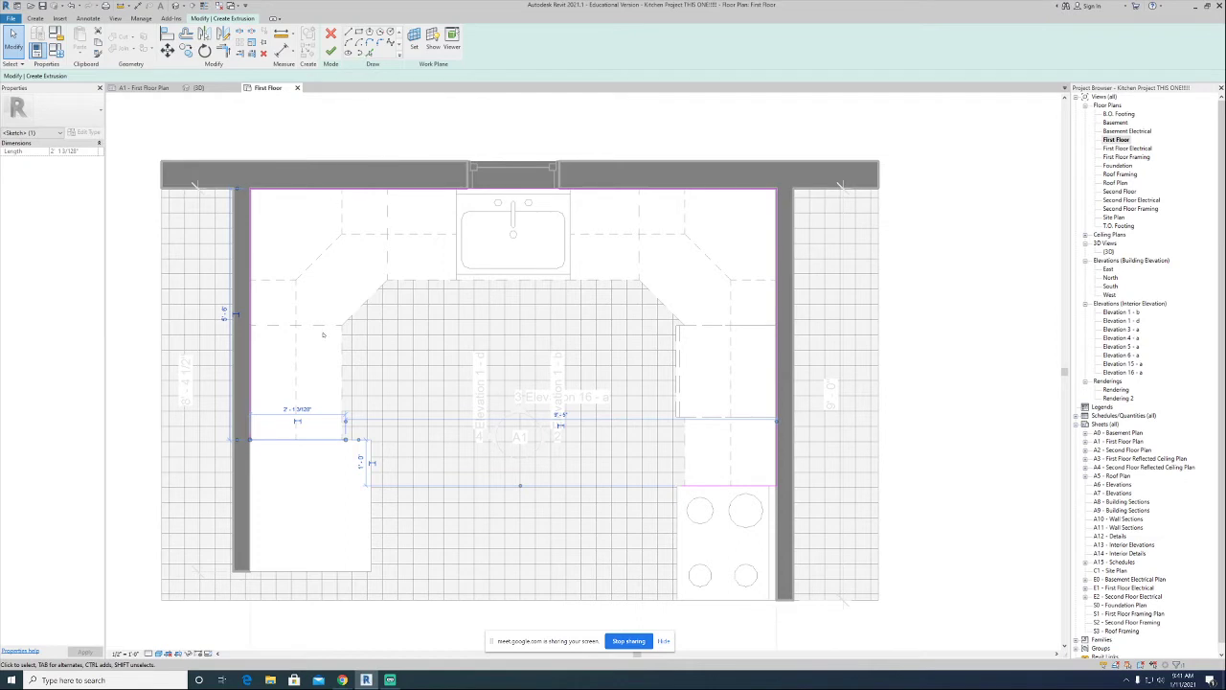
scroll(326, 335, up, 5)
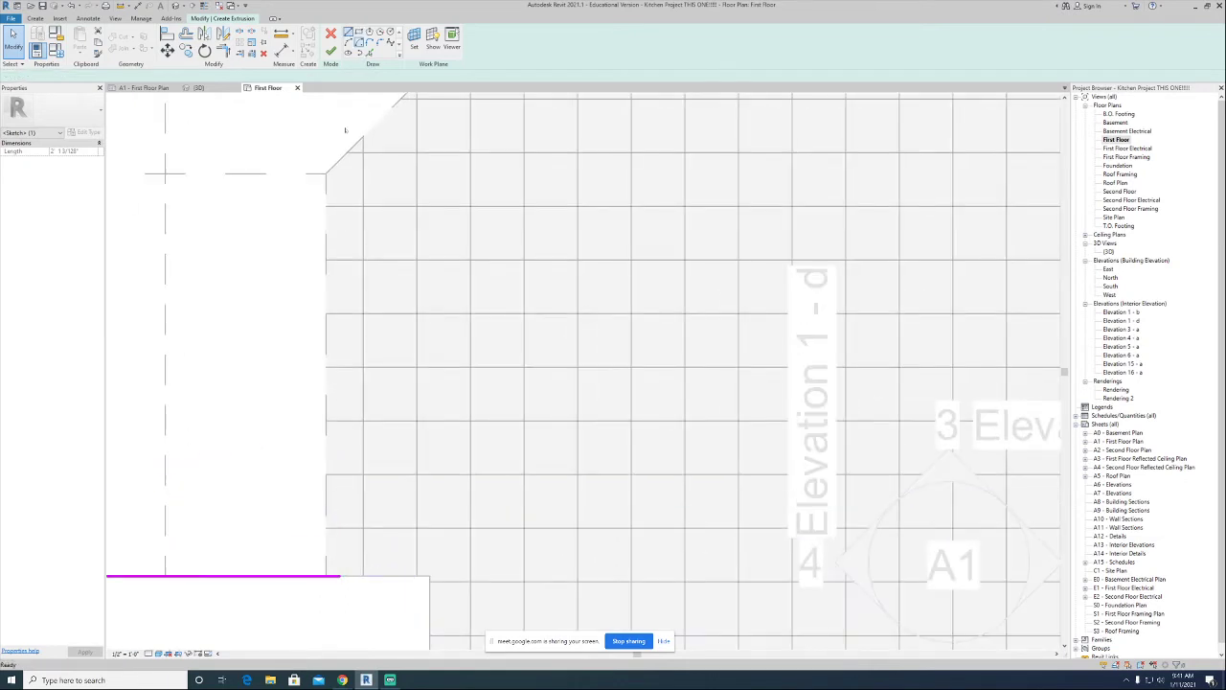
key(l)
key(i)
click(328, 575)
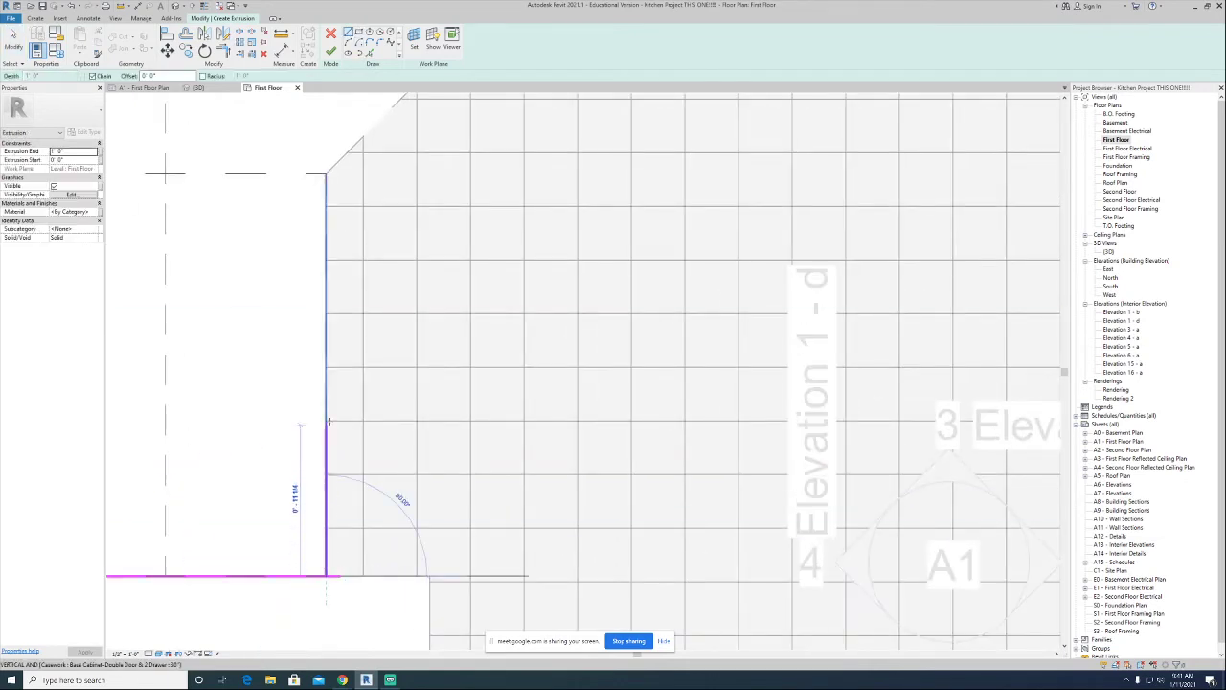
key(Escape)
click(328, 576)
click(325, 173)
key(Escape)
key(Escape)
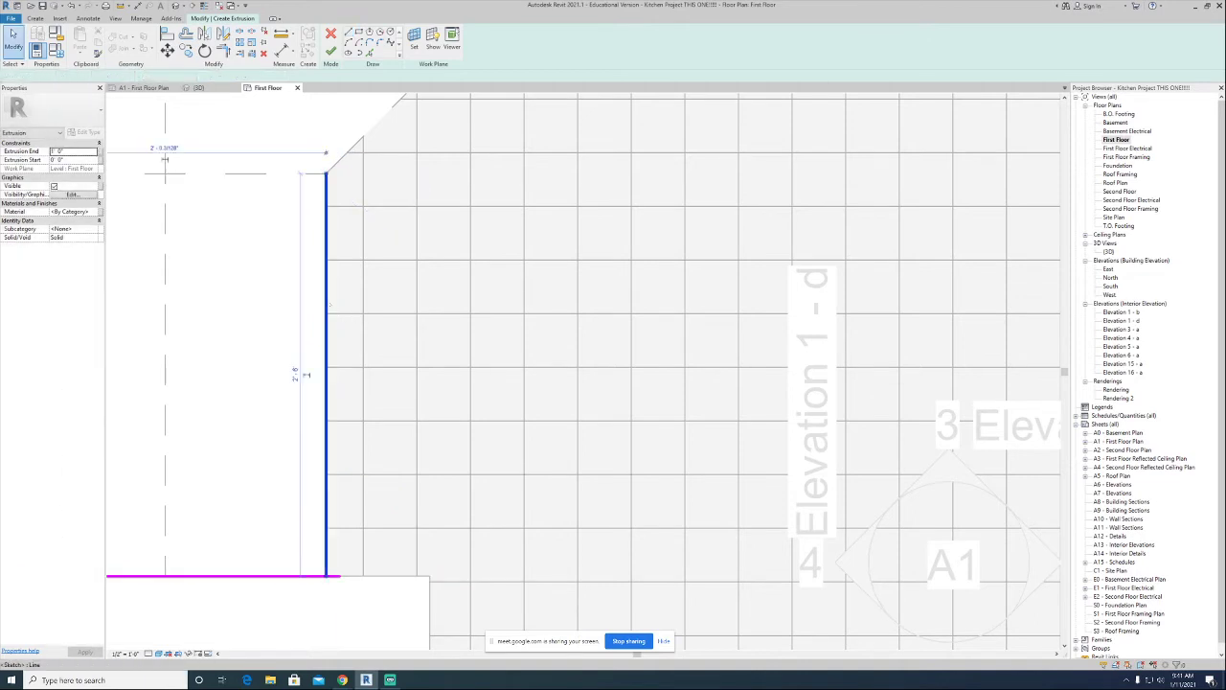
Try moving the left front line about 3/4" beyond the cabinet face, check the overhang, and delete the line.
click(326, 301)
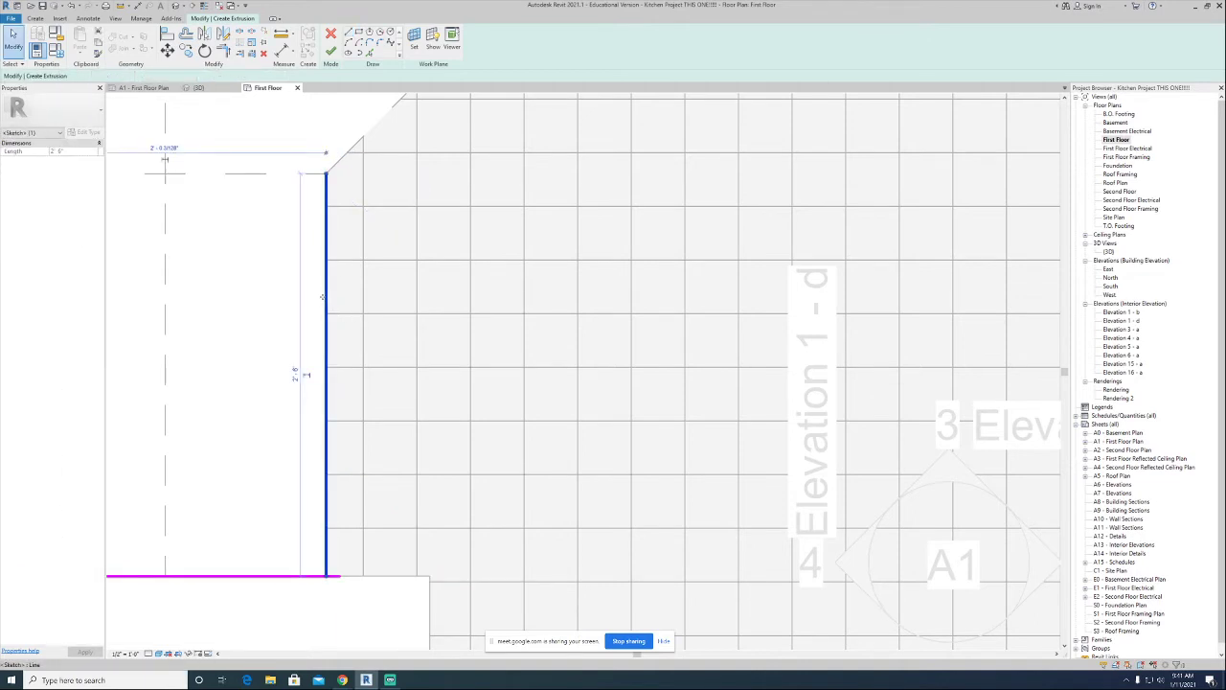
drag(323, 297, 334, 298)
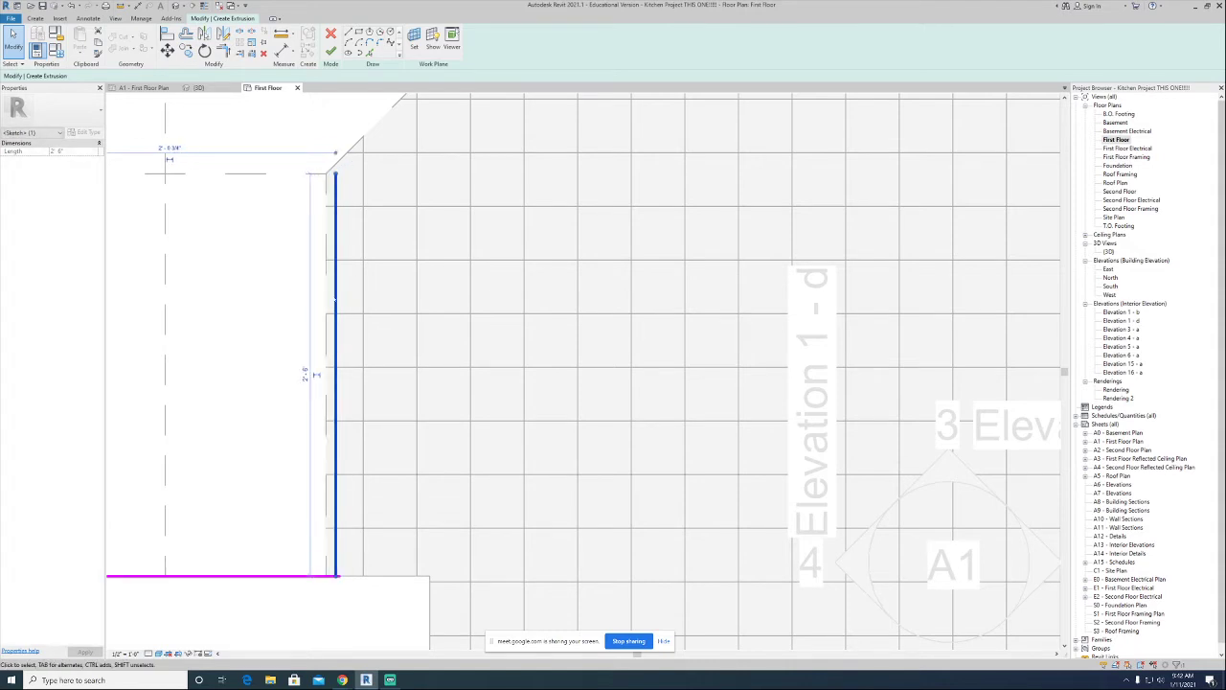
scroll(331, 301, up, 3)
scroll(328, 306, up, 2)
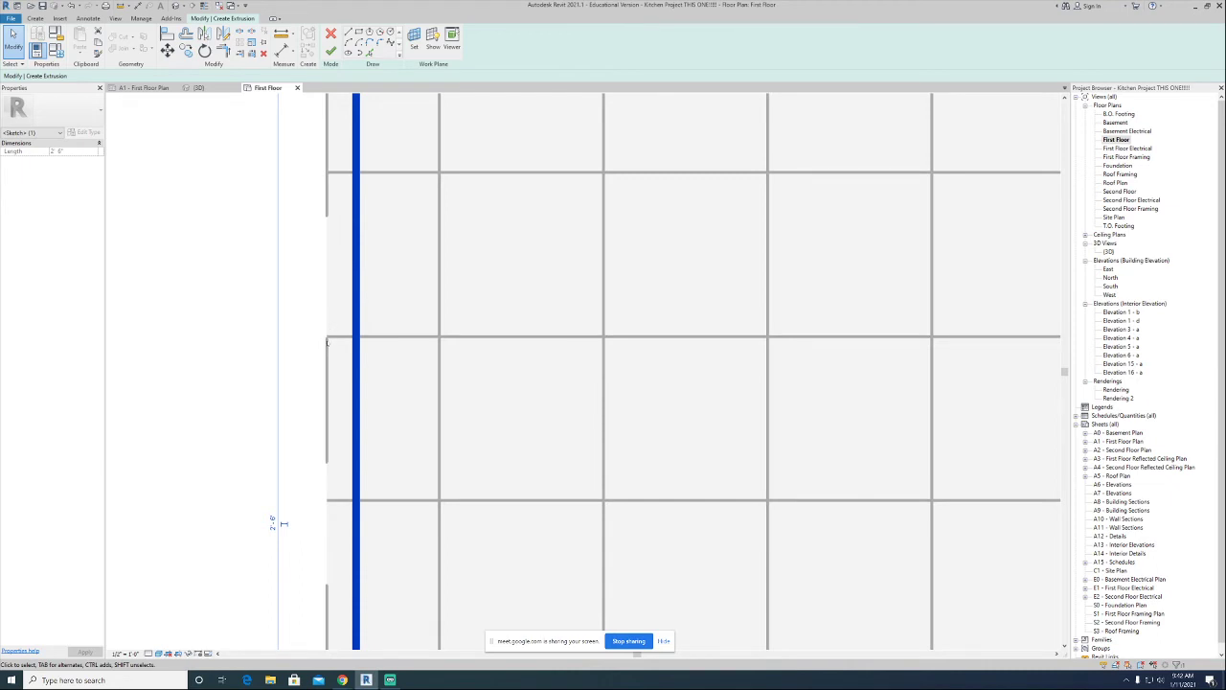
scroll(327, 342, down, 1)
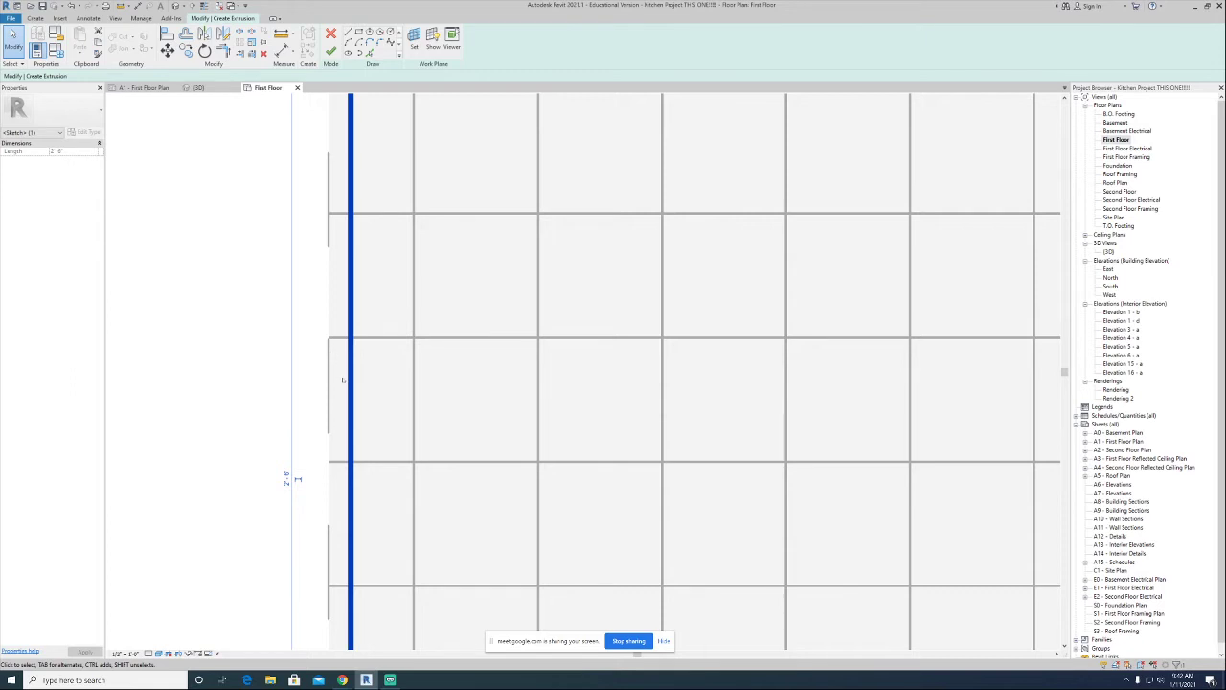
scroll(377, 373, down, 5)
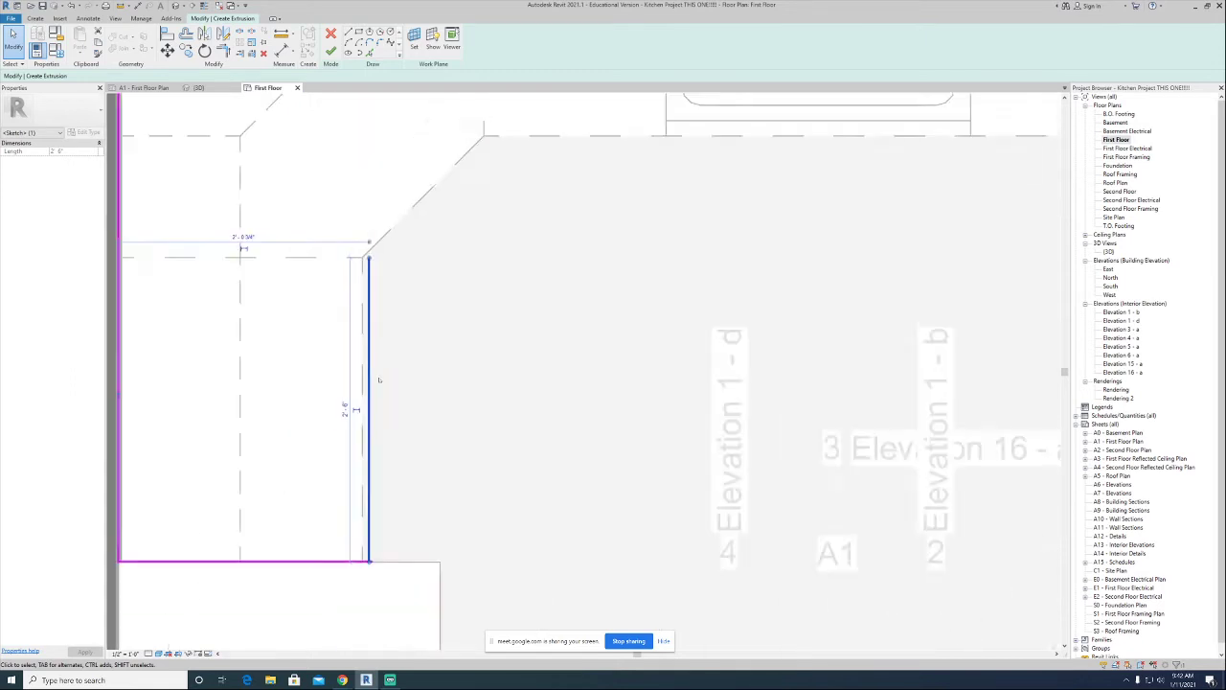
key(Delete)
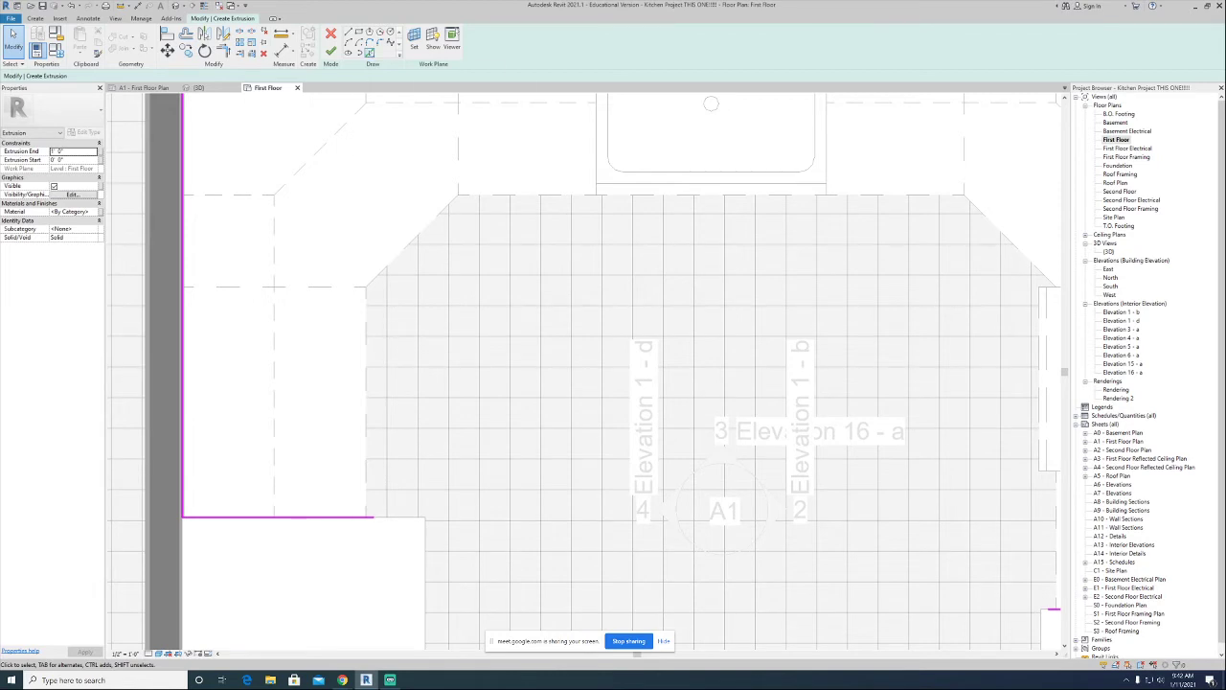
Use Pick Lines with a 1" offset to add front edges outside the left base cabinet and the cabinet just left of the sink.
click(369, 53)
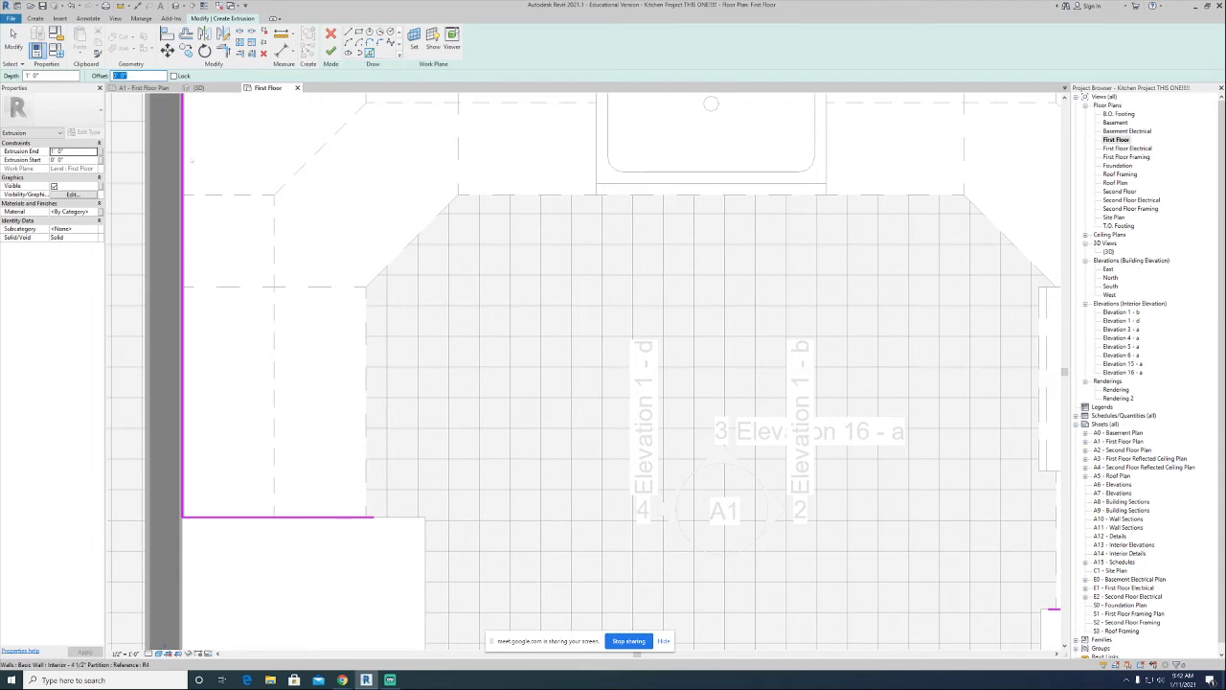
scroll(369, 397, up, 3)
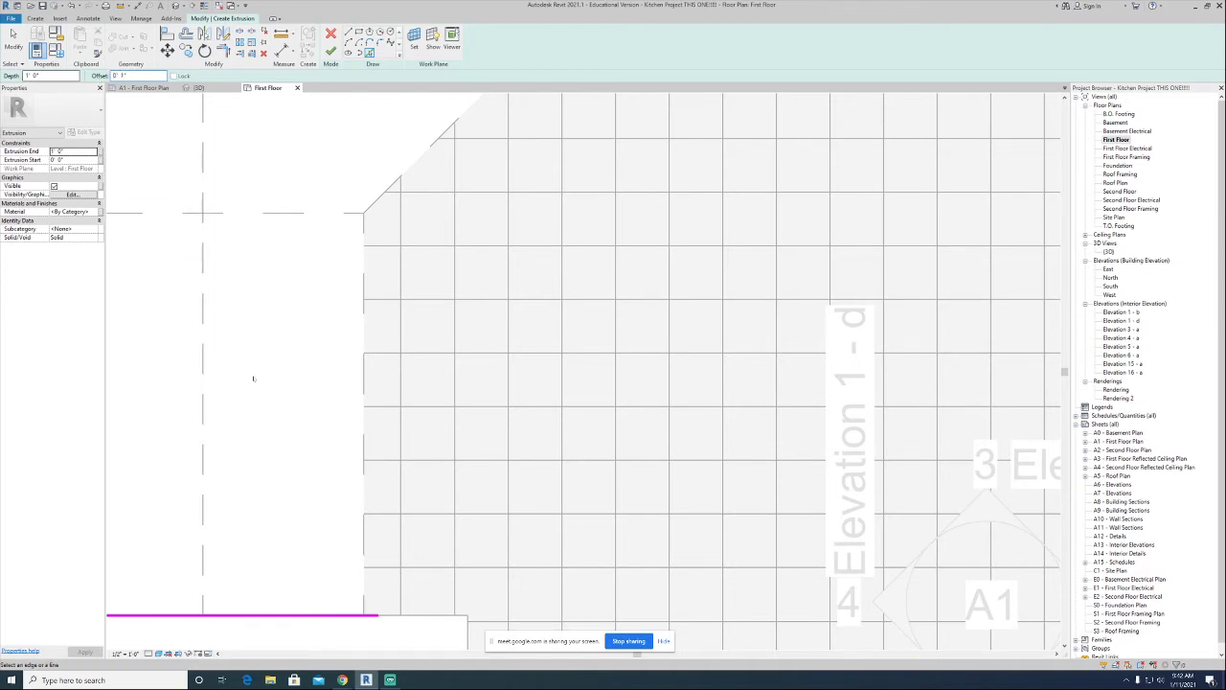
click(368, 428)
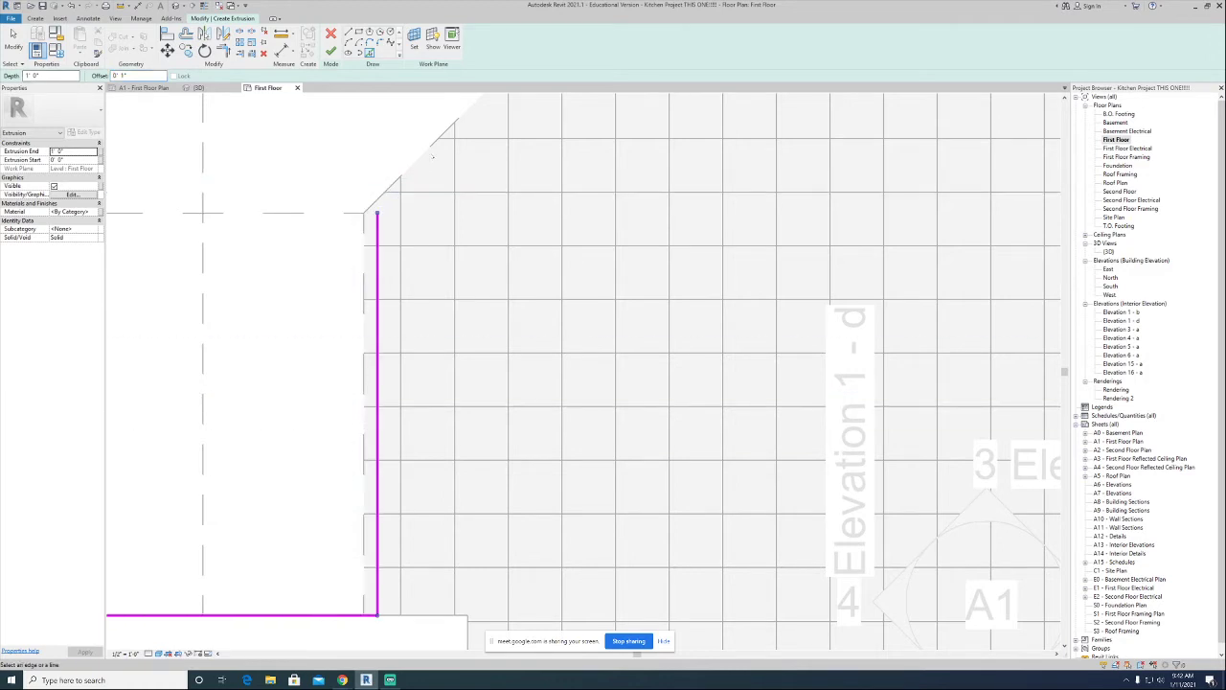
scroll(301, 315, down, 3)
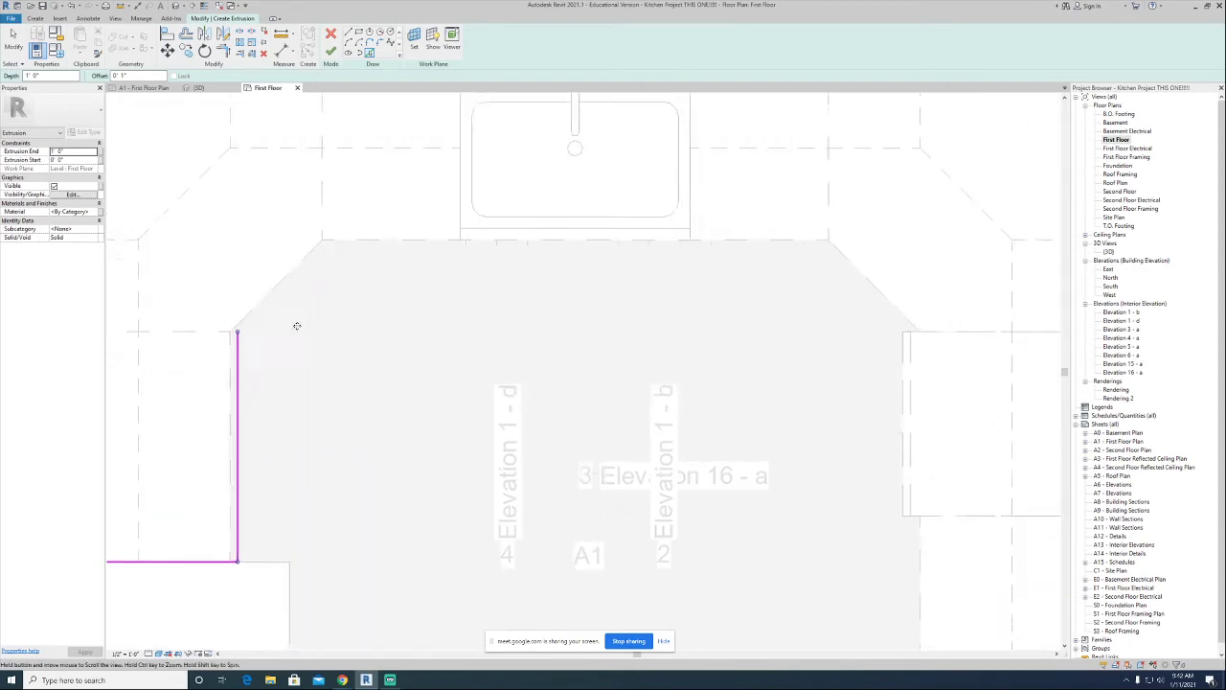
scroll(288, 287, up, 3)
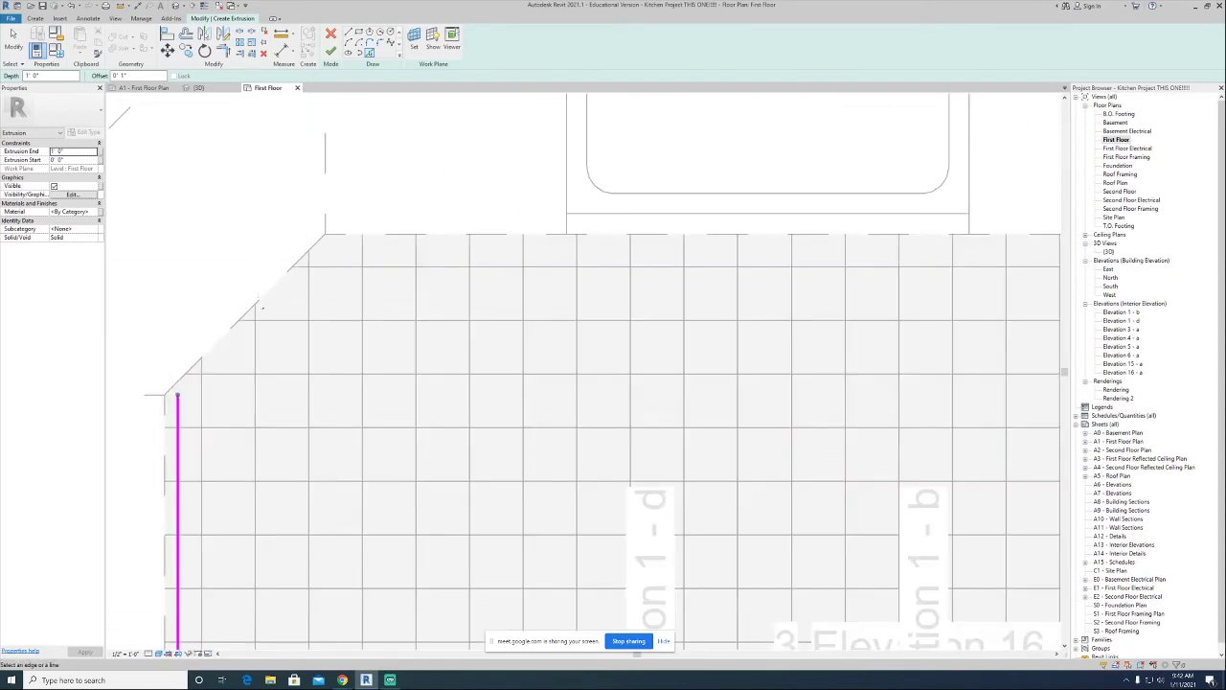
click(388, 237)
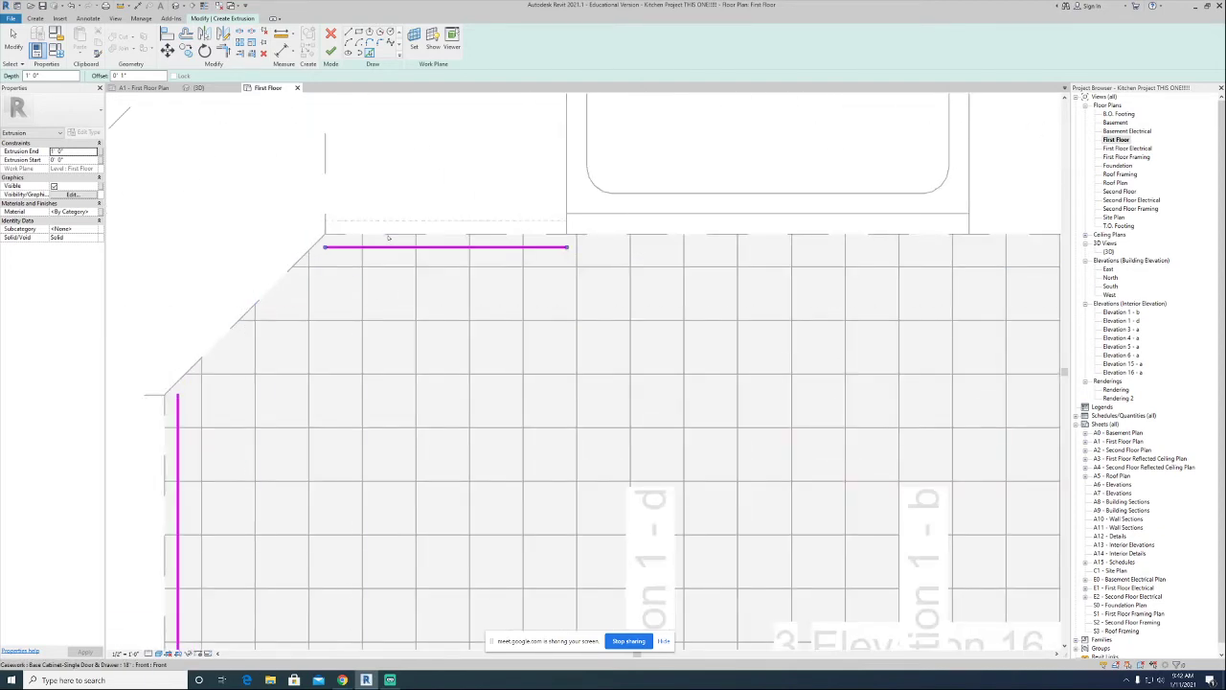
Pick the front of the base cabinet between the dishwasher and range to add its countertop edge at a 1" outward offset.
scroll(693, 355, down, 3)
scroll(516, 275, up, 4)
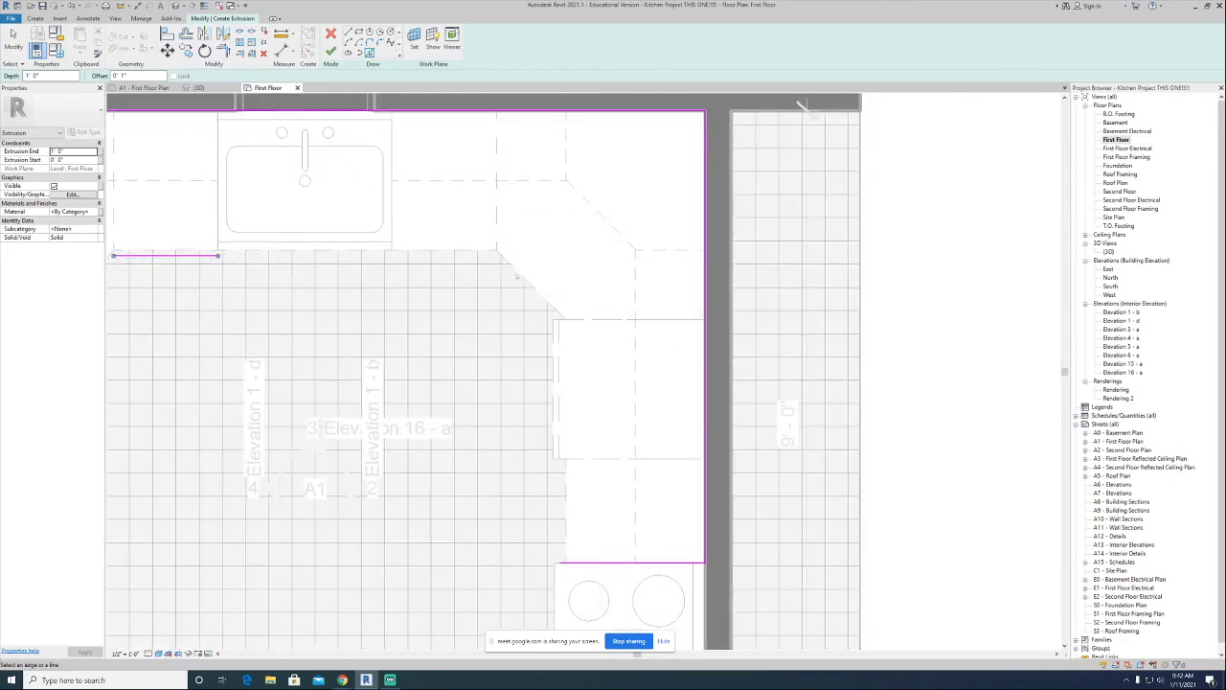
click(566, 448)
scroll(489, 236, down, 5)
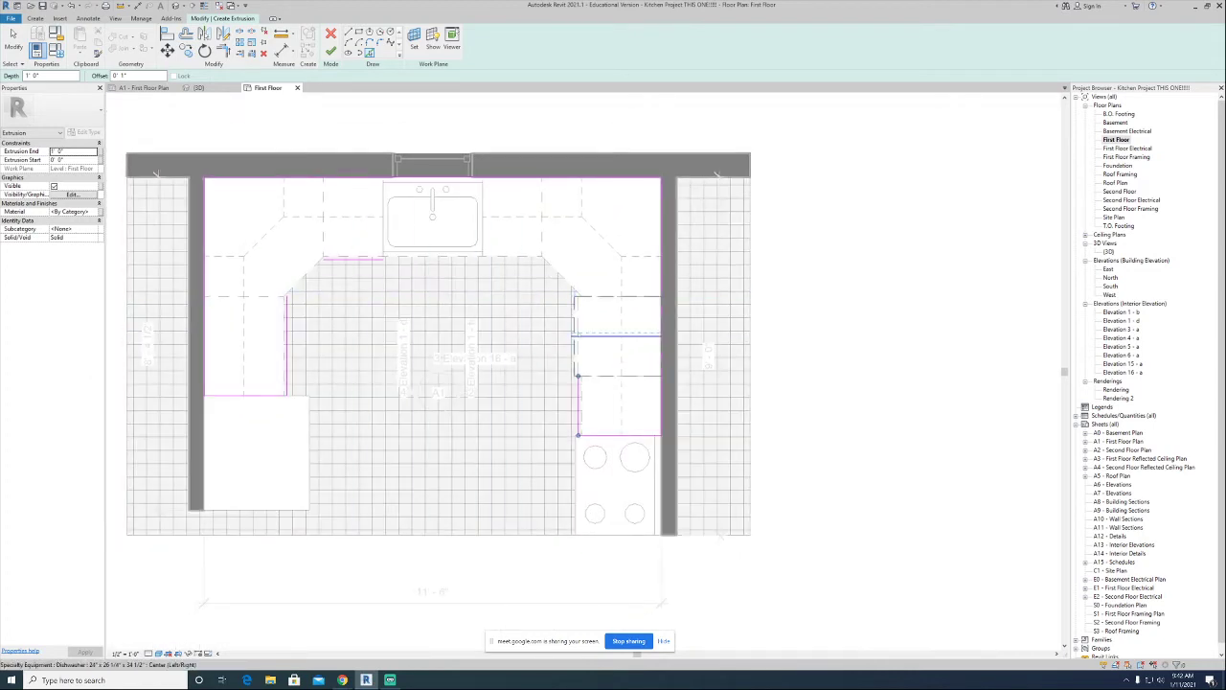
key(Escape)
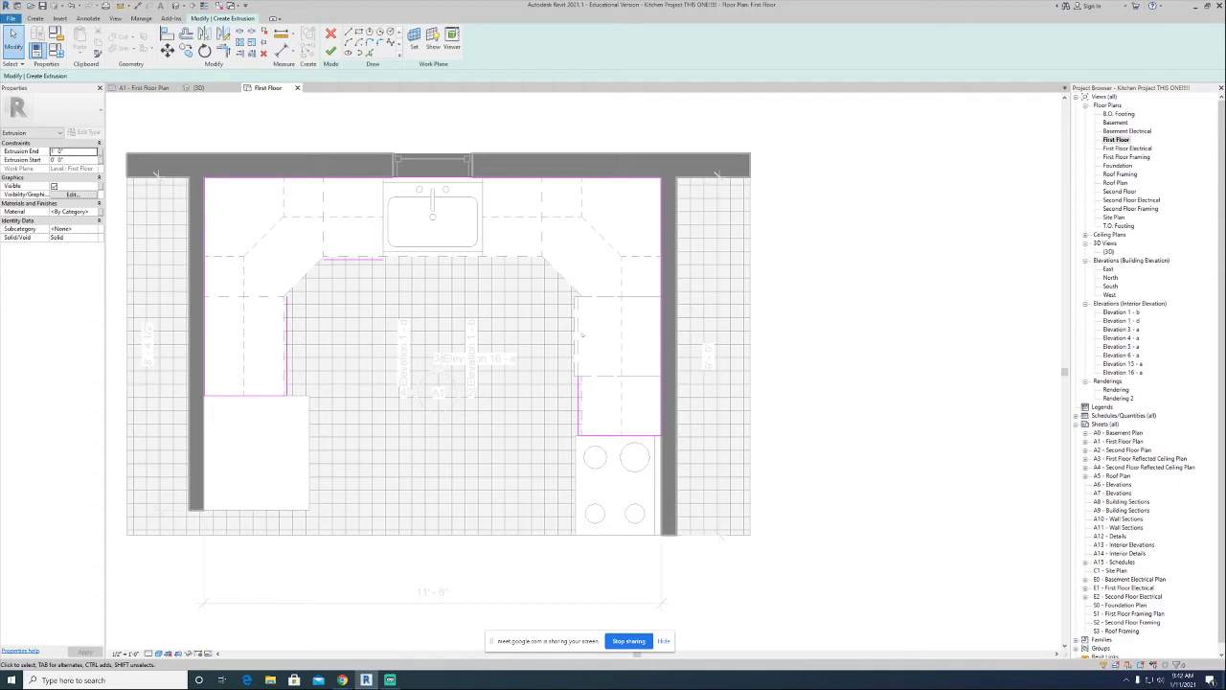
Sketch the diagonal edge along the left corner cabinet's front with a 1" outward offset, meeting the two adjoining front edges.
click(370, 52)
scroll(289, 313, up, 5)
click(349, 33)
click(147, 115)
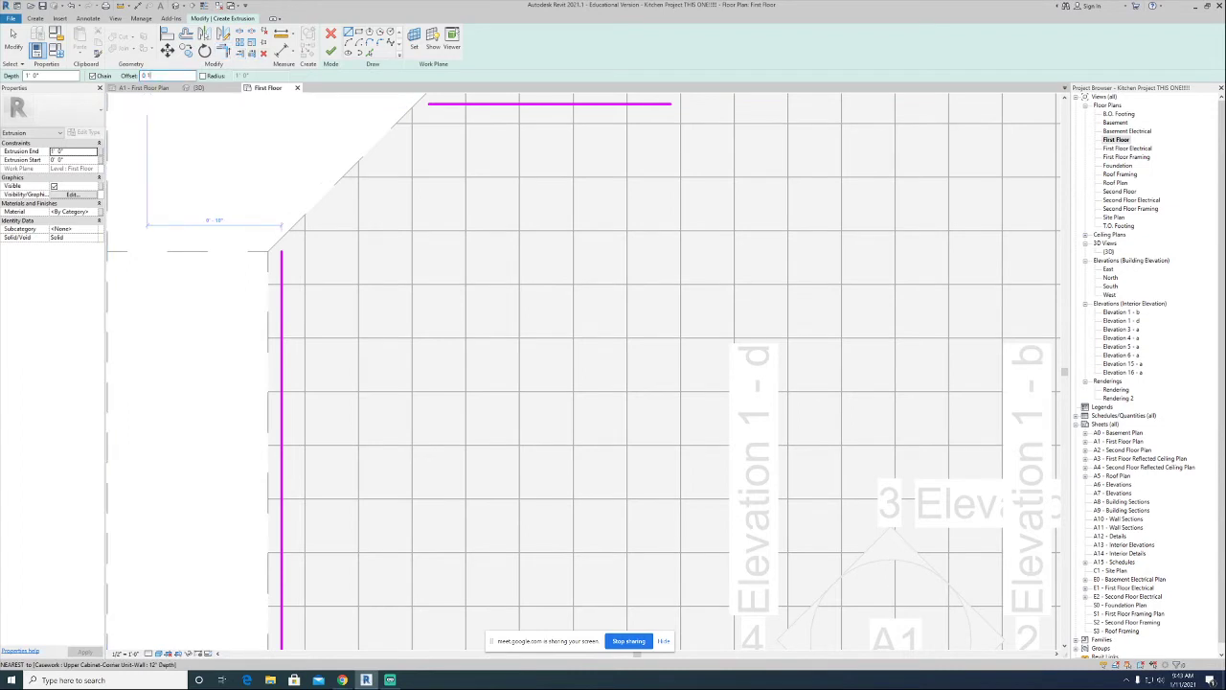
click(268, 251)
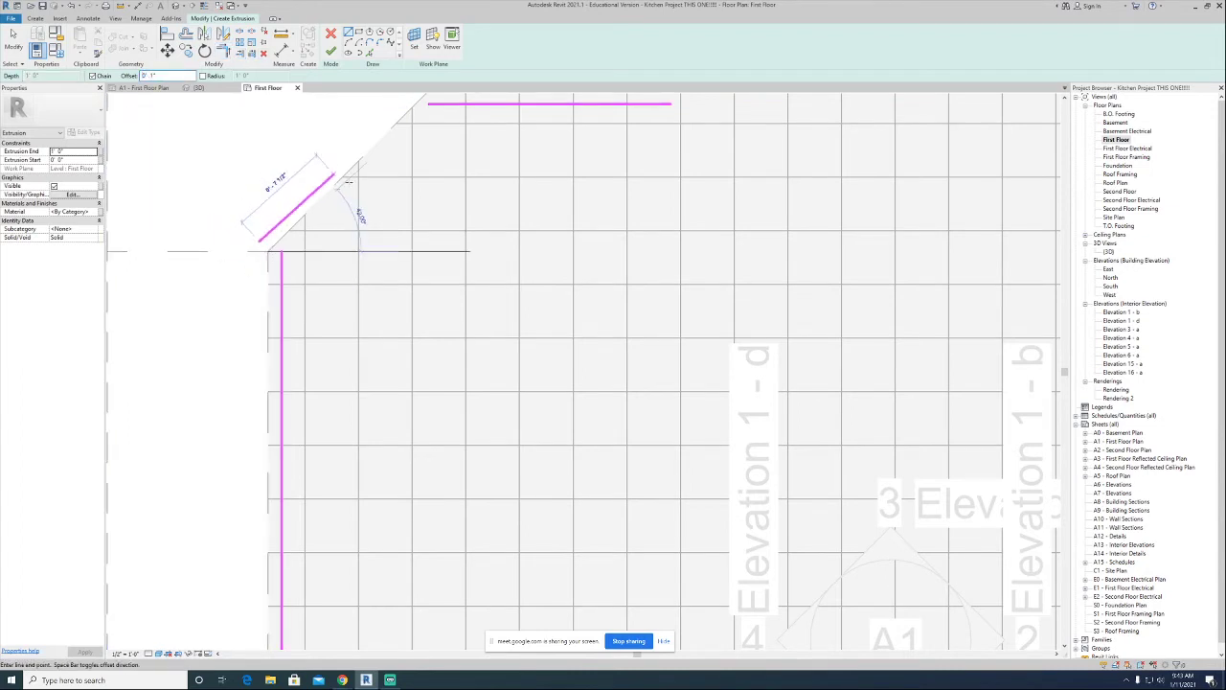
key(Escape)
middle_drag(402, 156, 328, 273)
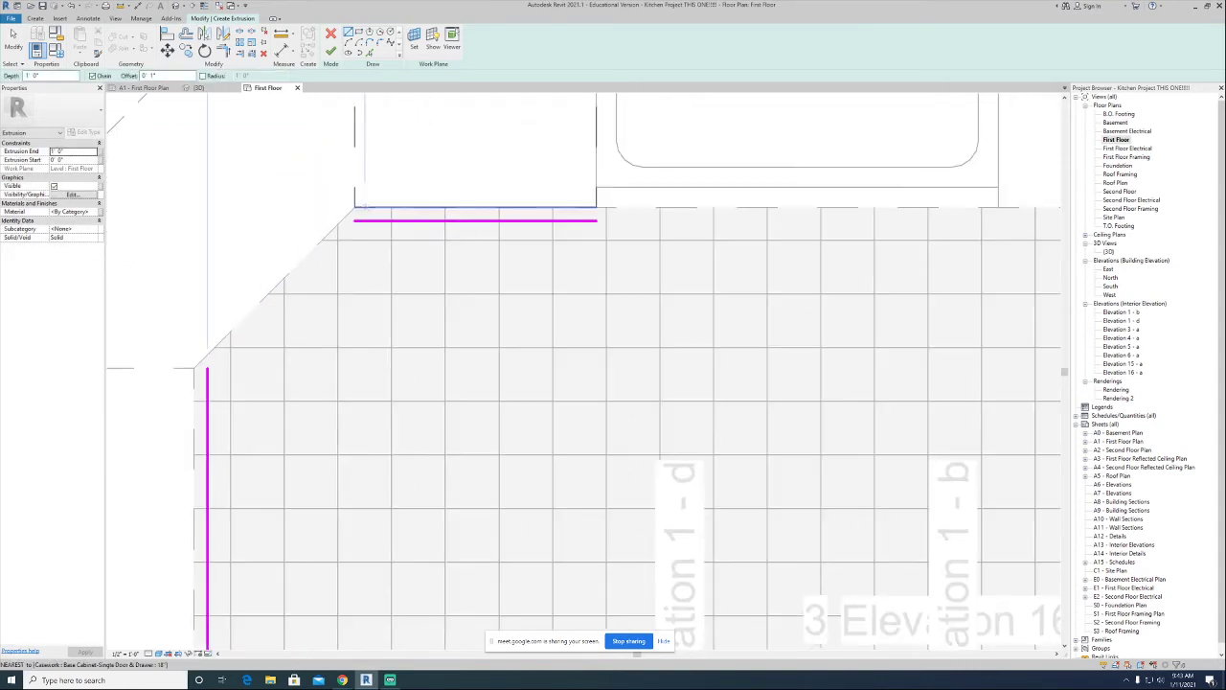
click(355, 218)
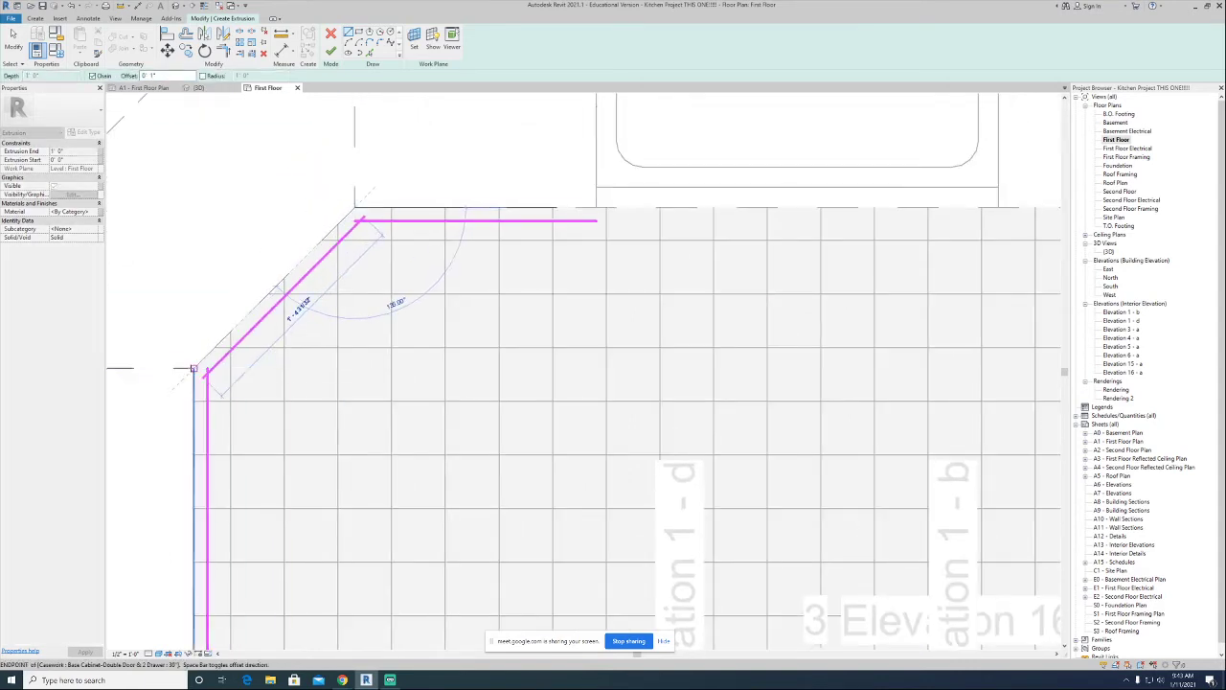
scroll(440, 373, down, 2)
key(Escape)
Sketch the diagonal edge along the right corner cabinet's front with a 1" outward offset, from the dishwasher corner toward the sink run.
middle_drag(797, 298, 388, 304)
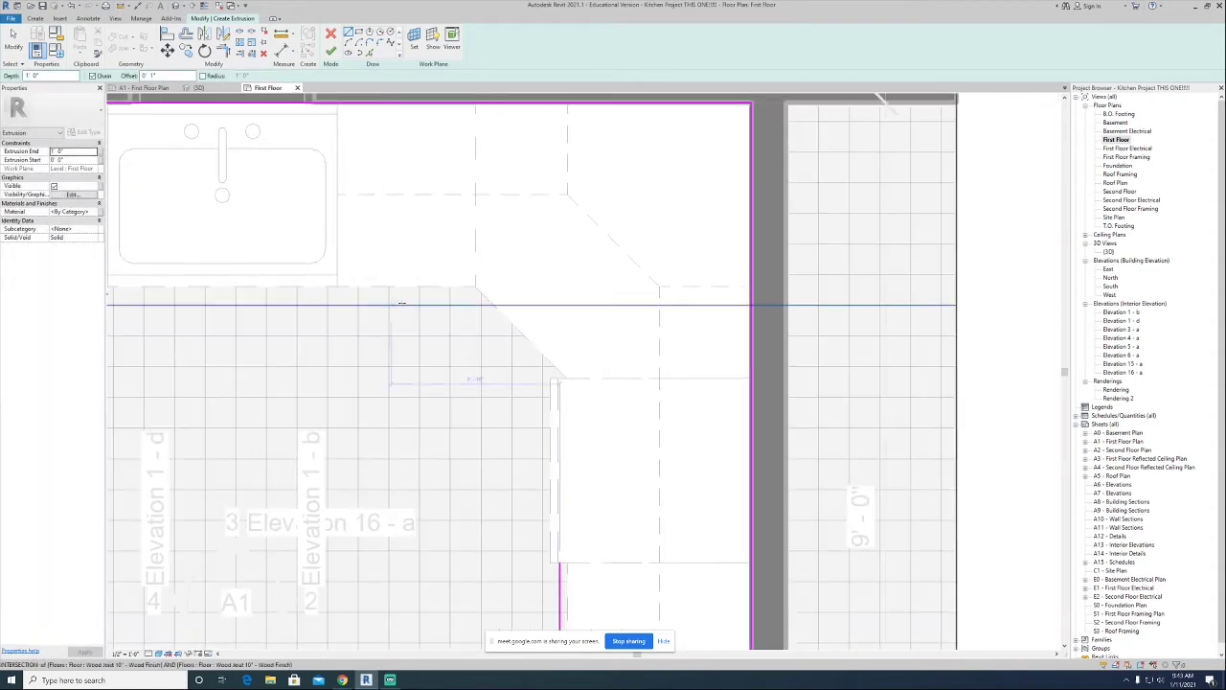
scroll(452, 296, up, 2)
click(488, 279)
key(Escape)
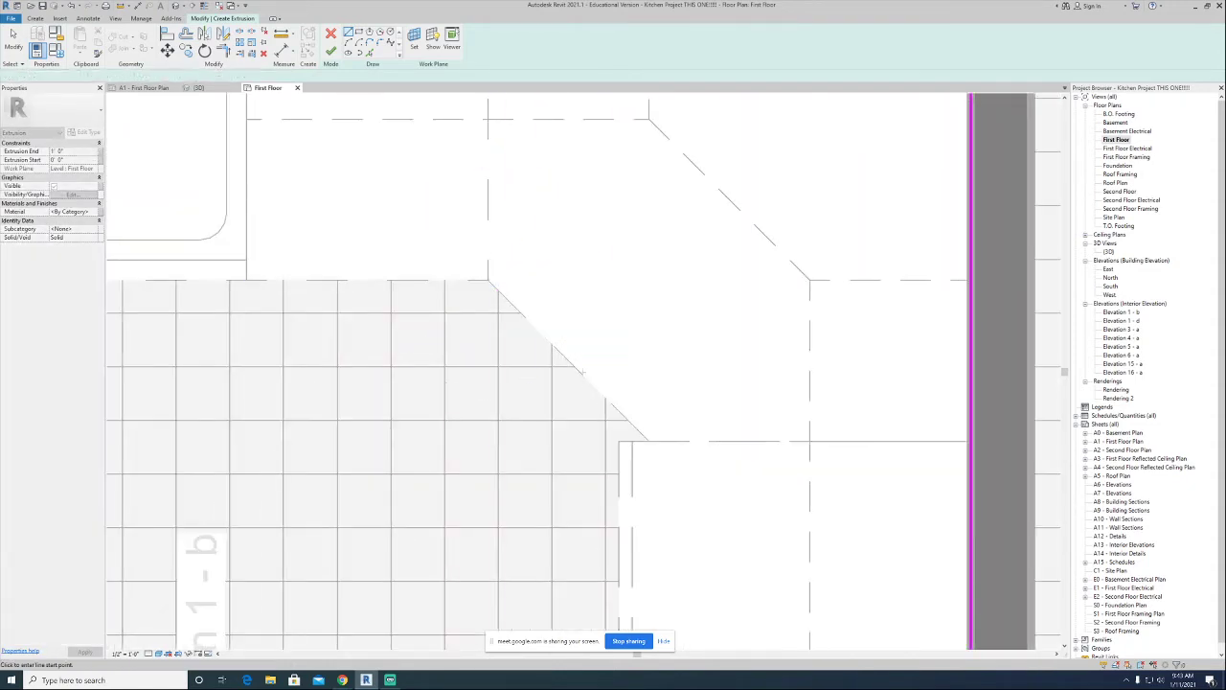
scroll(647, 448, up, 3)
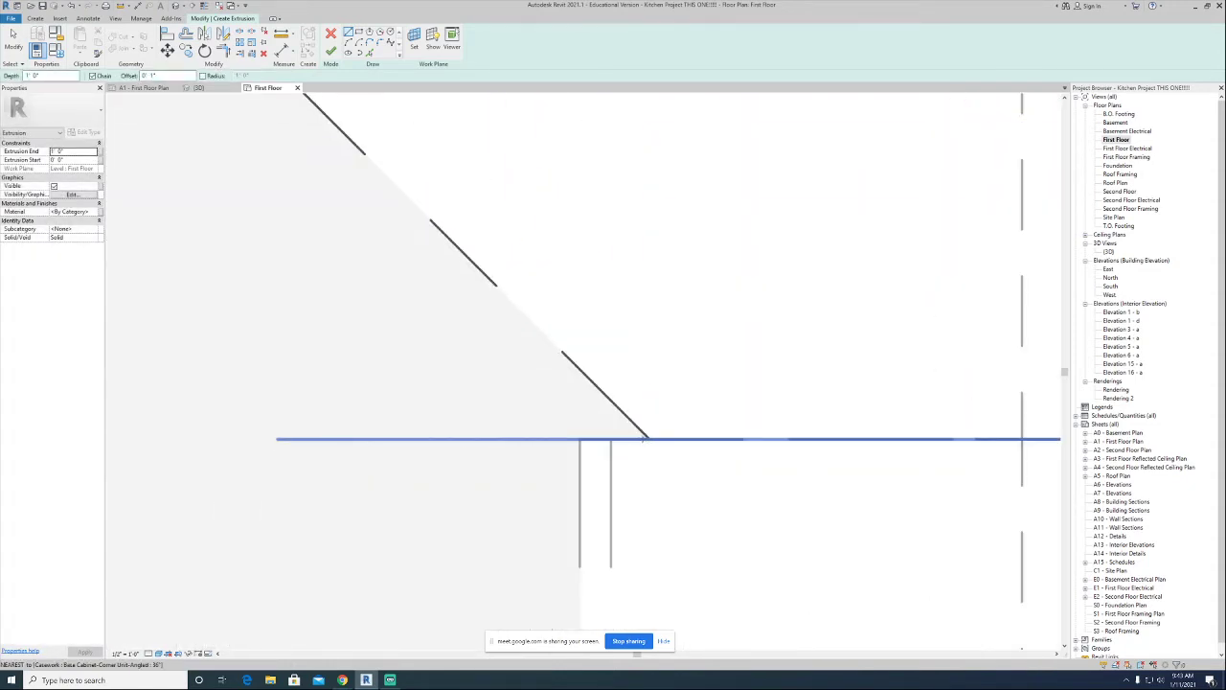
click(642, 449)
scroll(398, 235, down, 2)
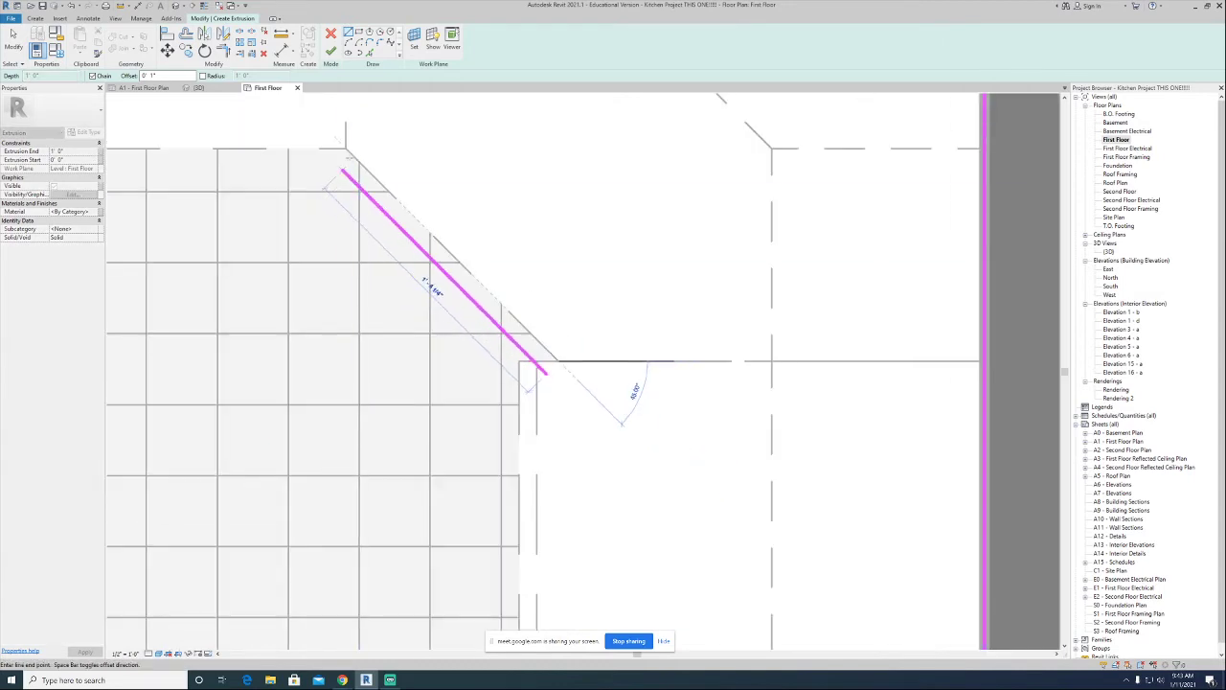
click(346, 149)
key(Escape)
key(Escape)
Trim/Extend the edge in front of the base cabinet beside the range up past the dishwasher to meet the right diagonal edge.
scroll(557, 348, down, 2)
scroll(558, 350, down, 5)
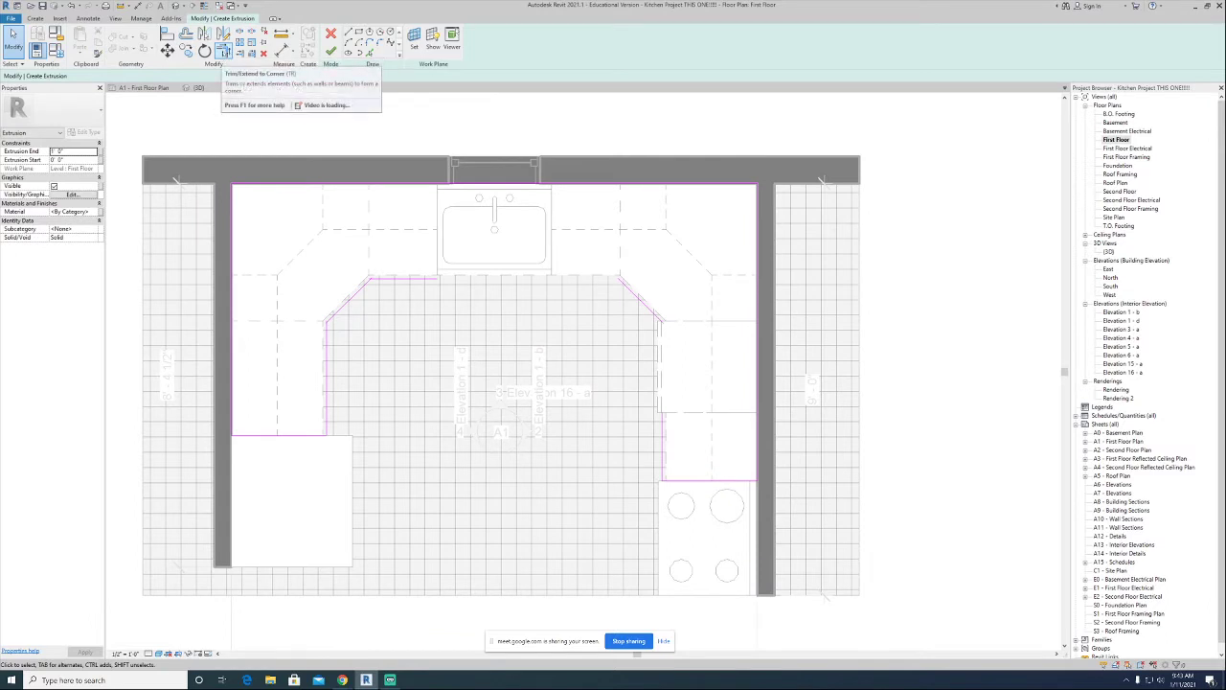
click(222, 51)
click(256, 436)
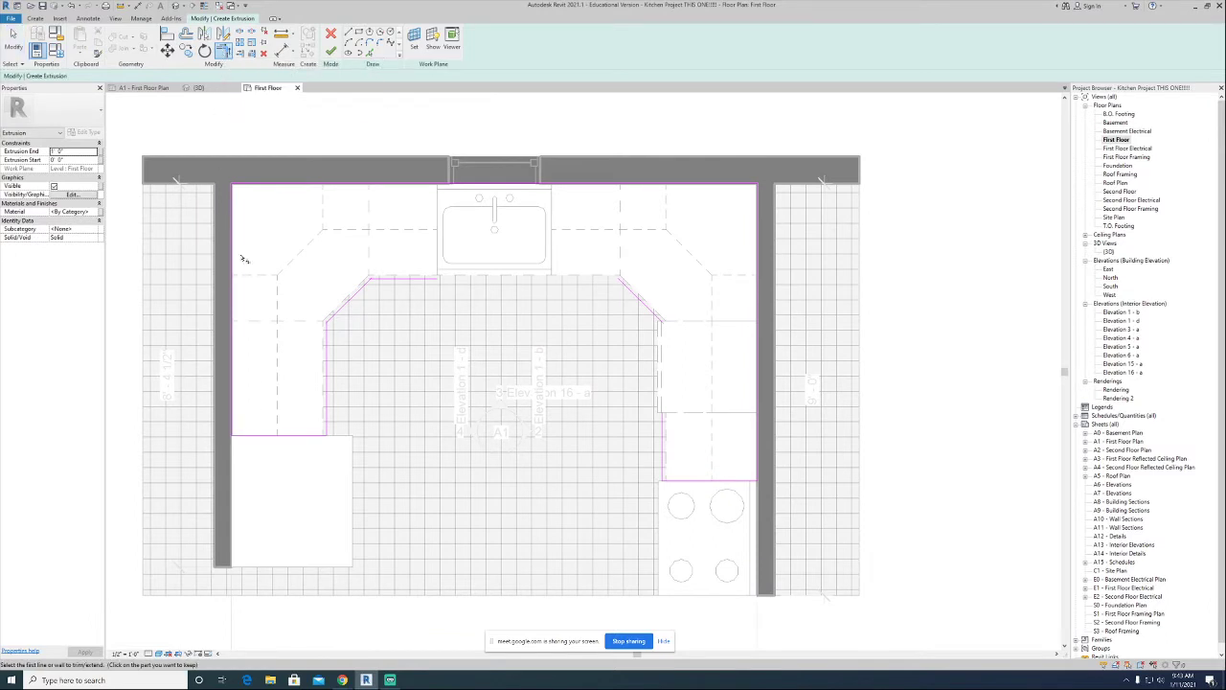
click(254, 184)
scroll(684, 387, up, 3)
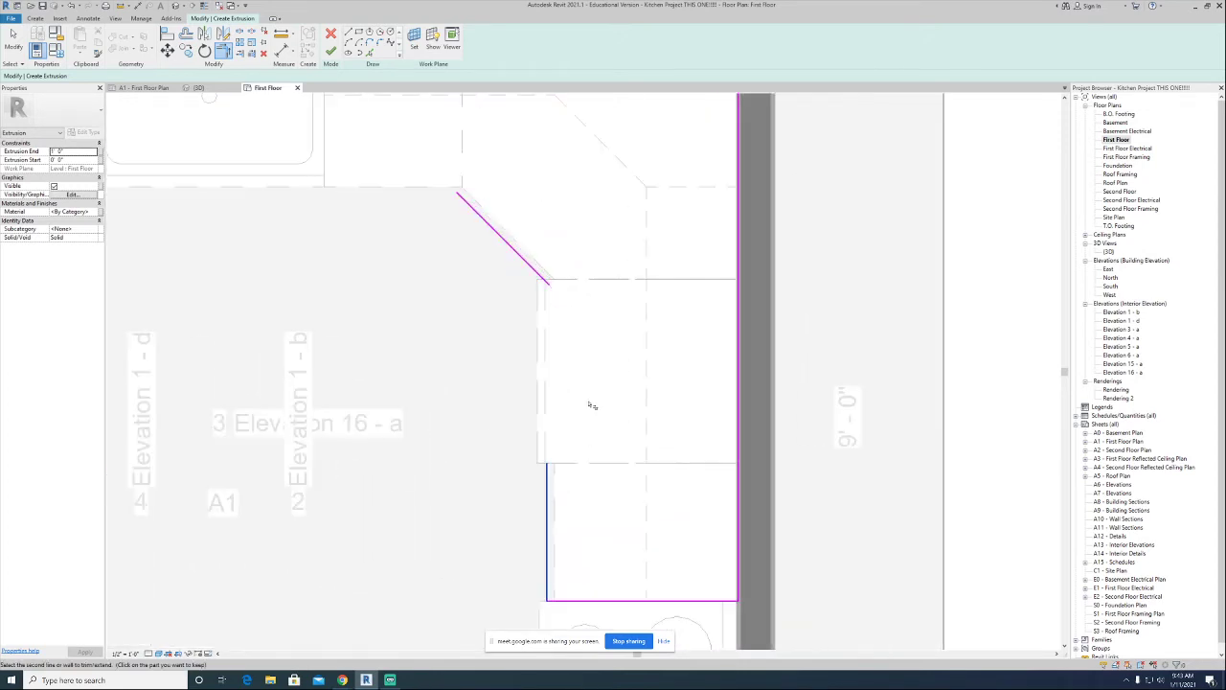
click(549, 490)
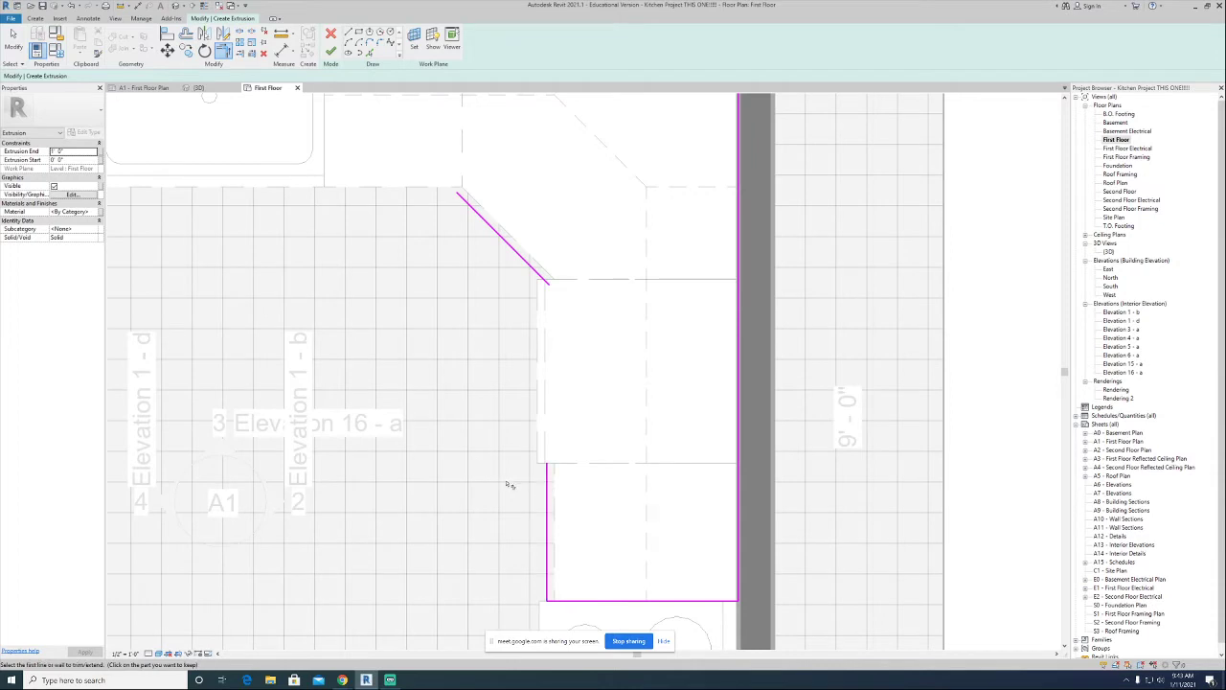
click(515, 254)
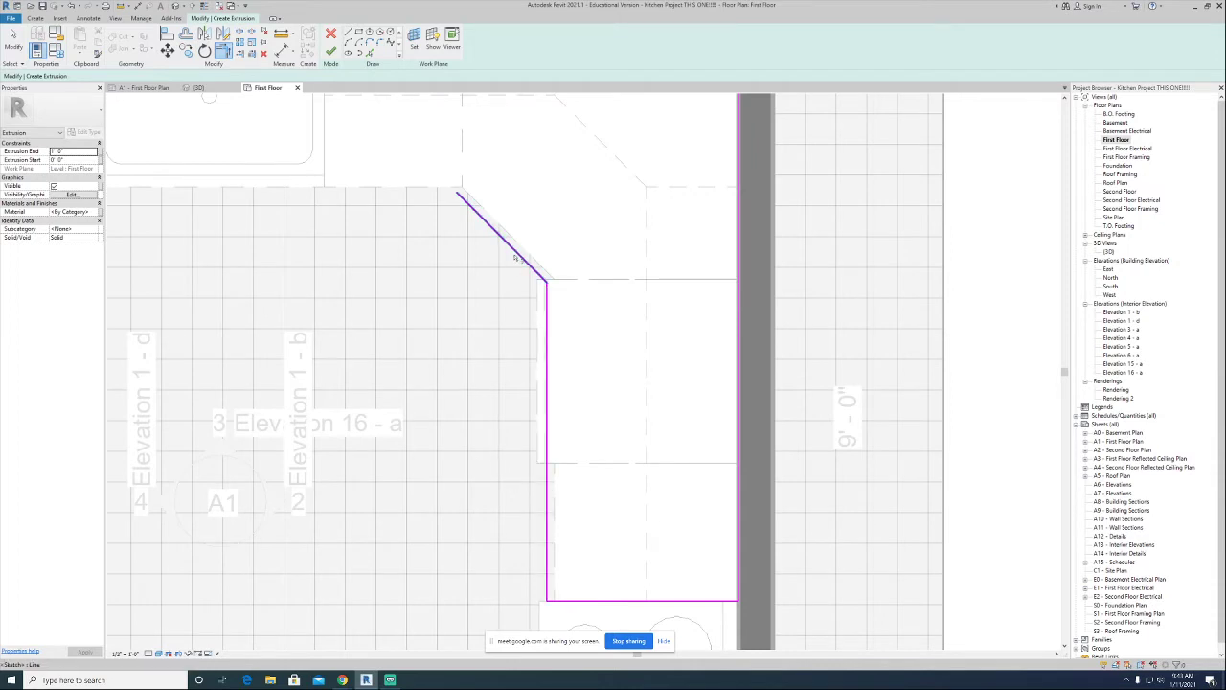
Trim/Extend the sink run's front edge to form a corner with the right diagonal edge.
scroll(455, 362, down, 5)
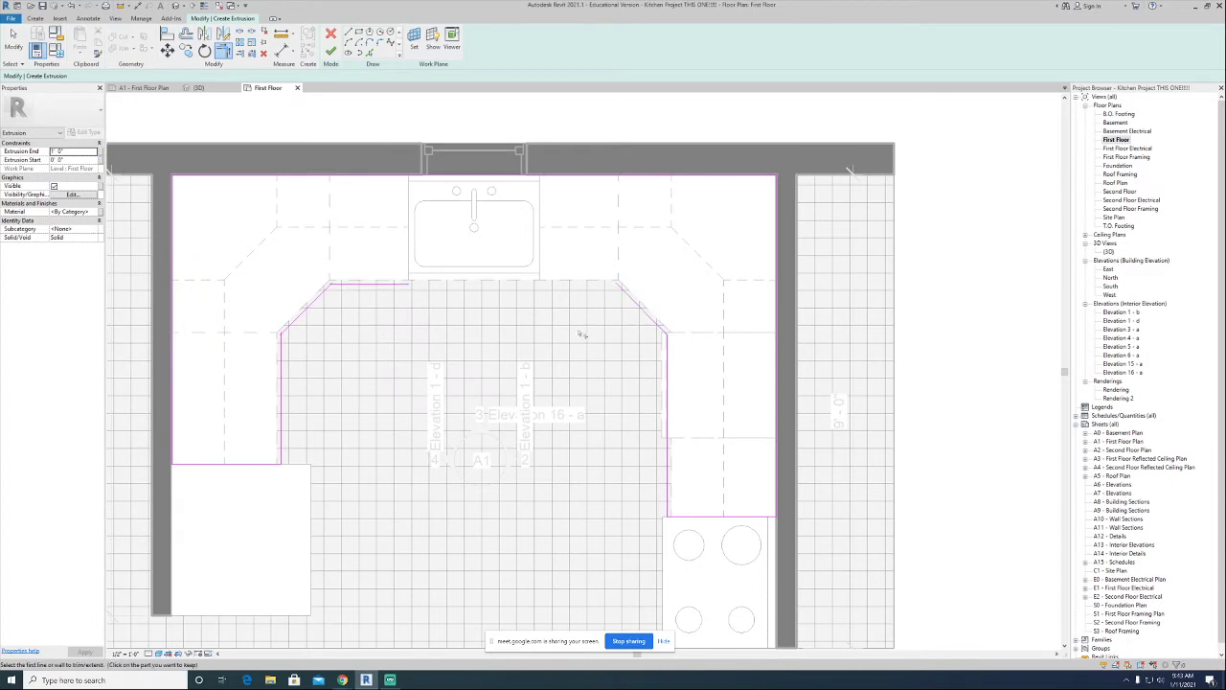
click(365, 287)
click(647, 320)
scroll(622, 287, up, 5)
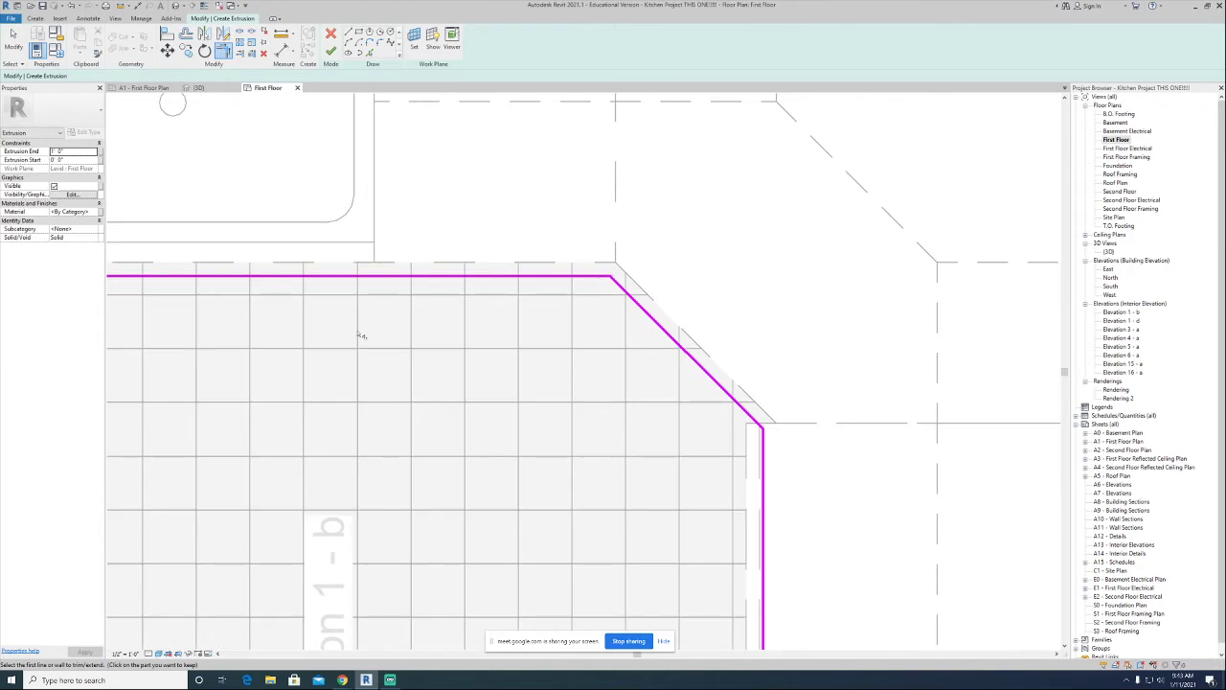
scroll(381, 336, down, 4)
scroll(503, 383, up, 5)
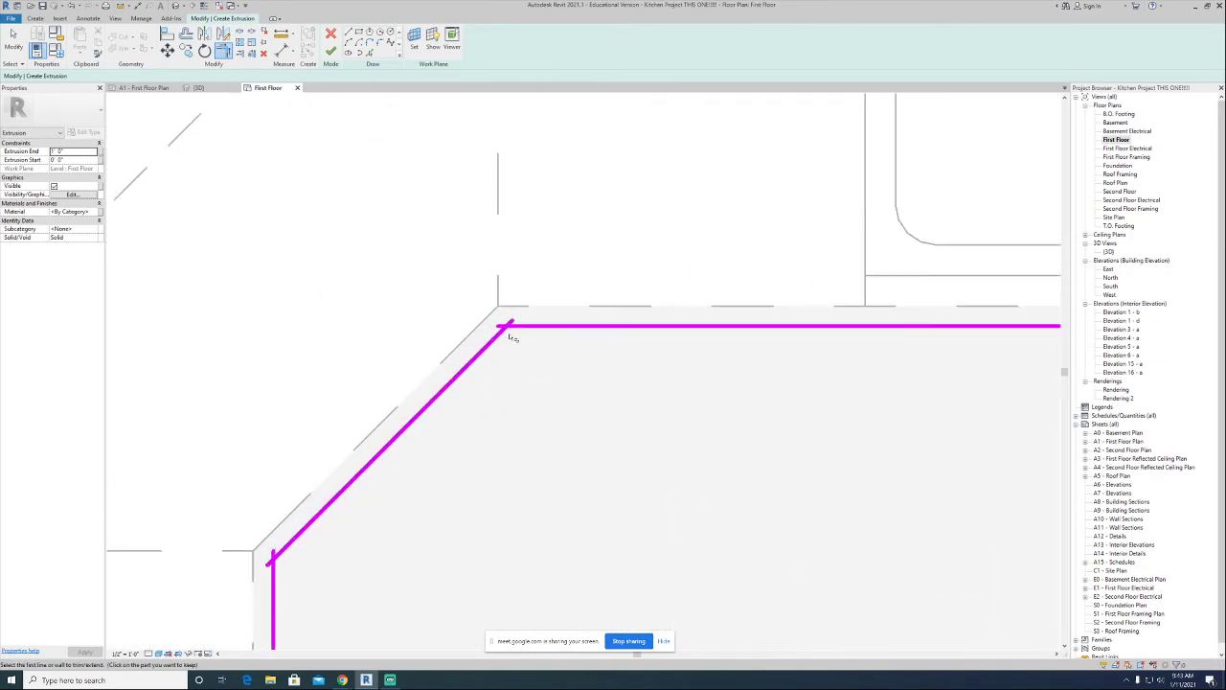
scroll(517, 324, up, 3)
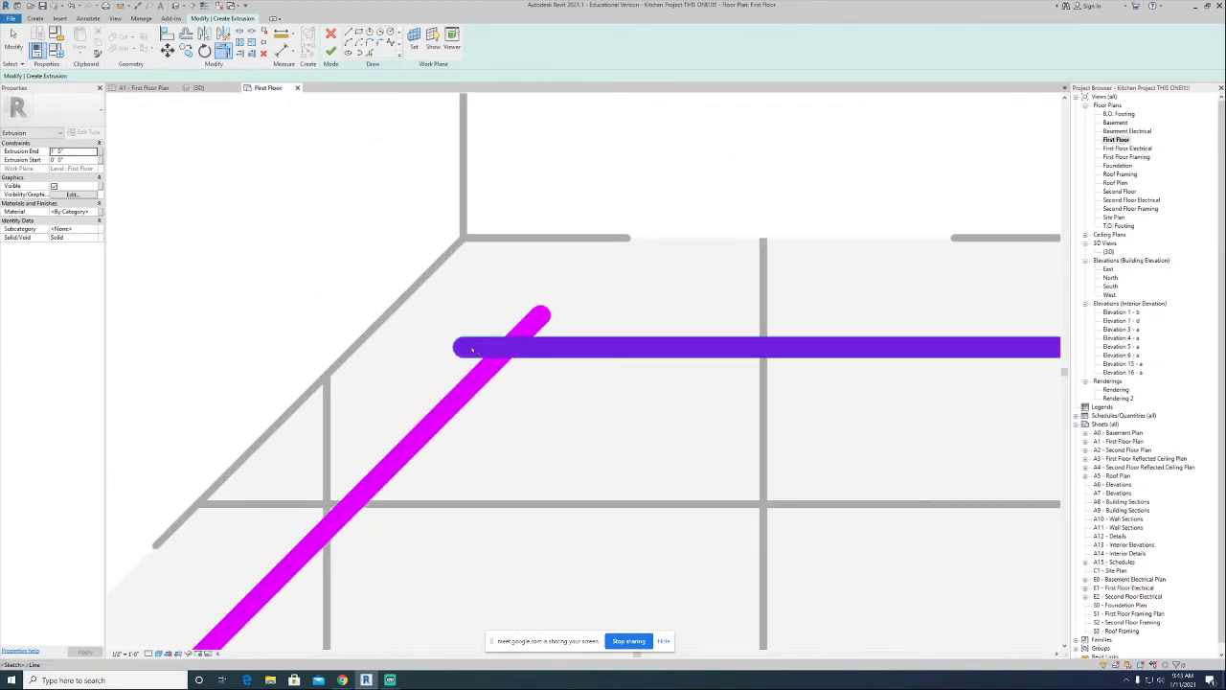
click(473, 350)
click(525, 330)
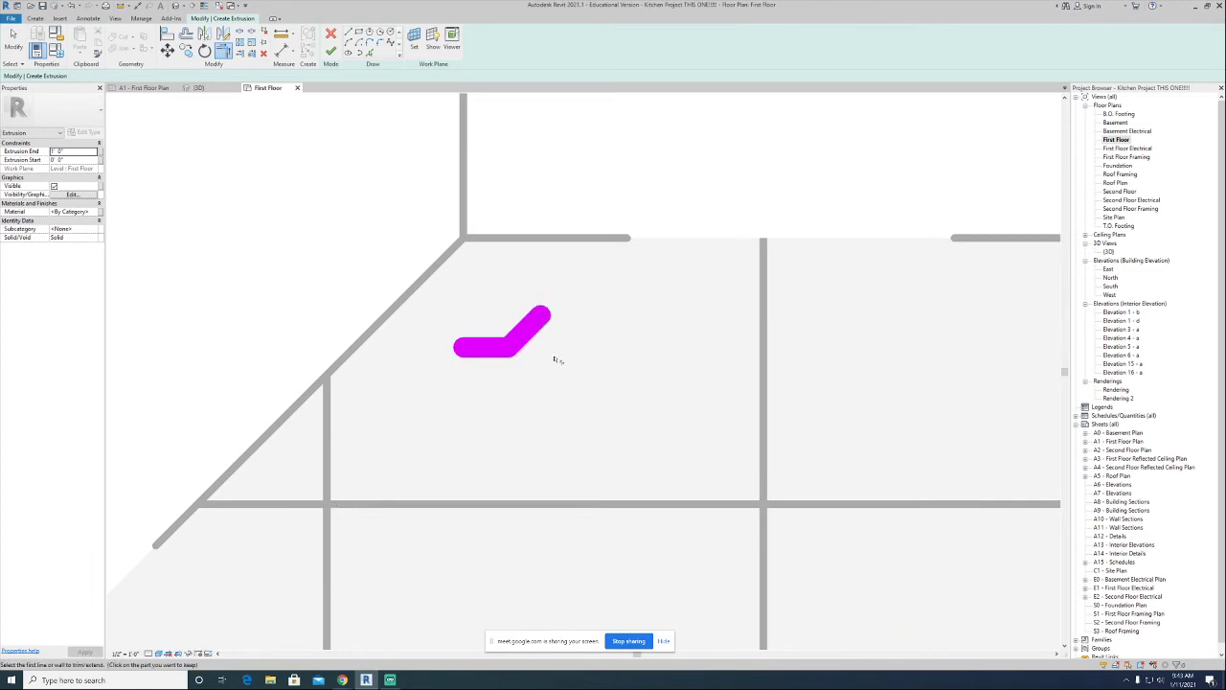
key(ctrl+z)
Trim the left diagonal edge and the sink run's front edge to a corner, keeping the long portions of both lines.
scroll(519, 461, down, 3)
middle_drag(519, 461, 364, 305)
click(336, 307)
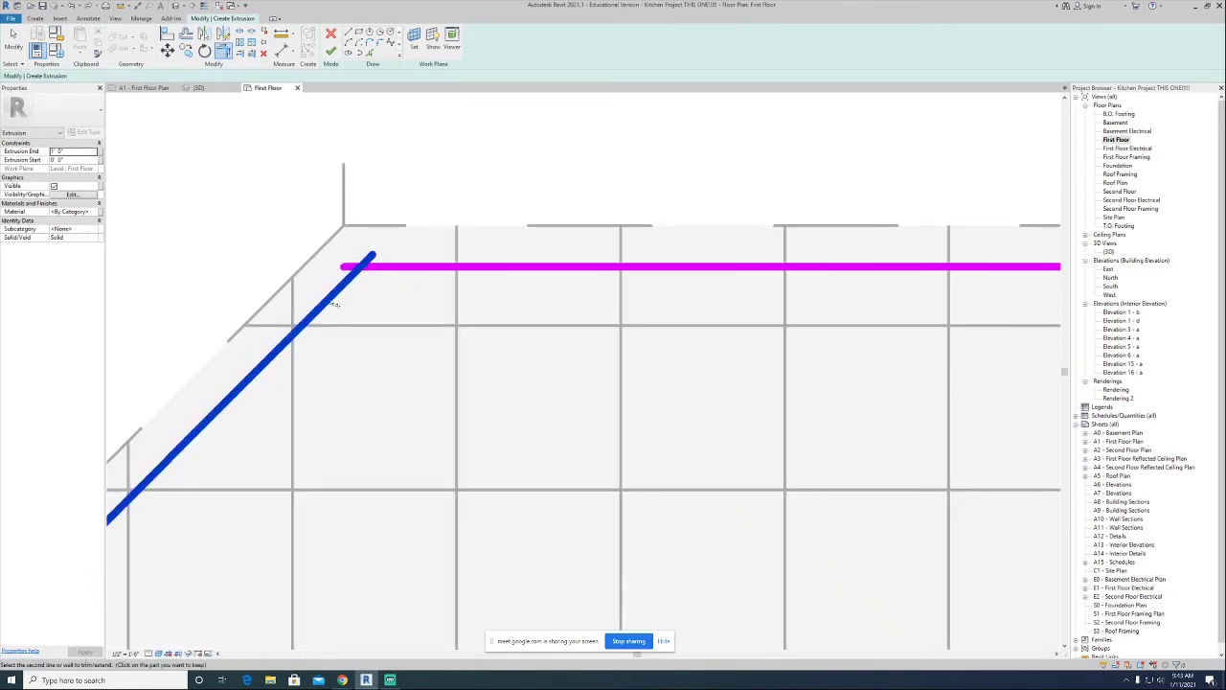
click(428, 272)
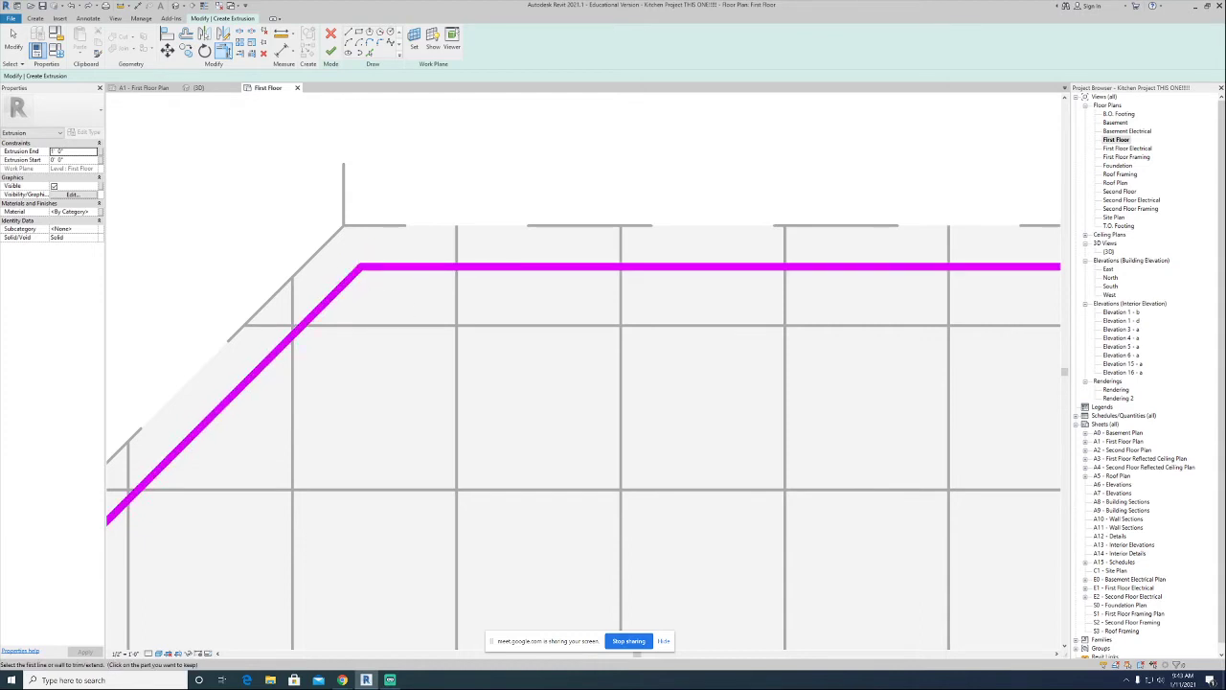
Trim the left diagonal edge and the left base cabinet's front edge to a clean corner to close the outline.
scroll(429, 295, down, 3)
middle_drag(432, 388, 534, 315)
scroll(381, 376, up, 2)
click(328, 422)
click(373, 332)
scroll(450, 416, down, 2)
scroll(520, 315, down, 4)
scroll(465, 419, up, 2)
key(Escape)
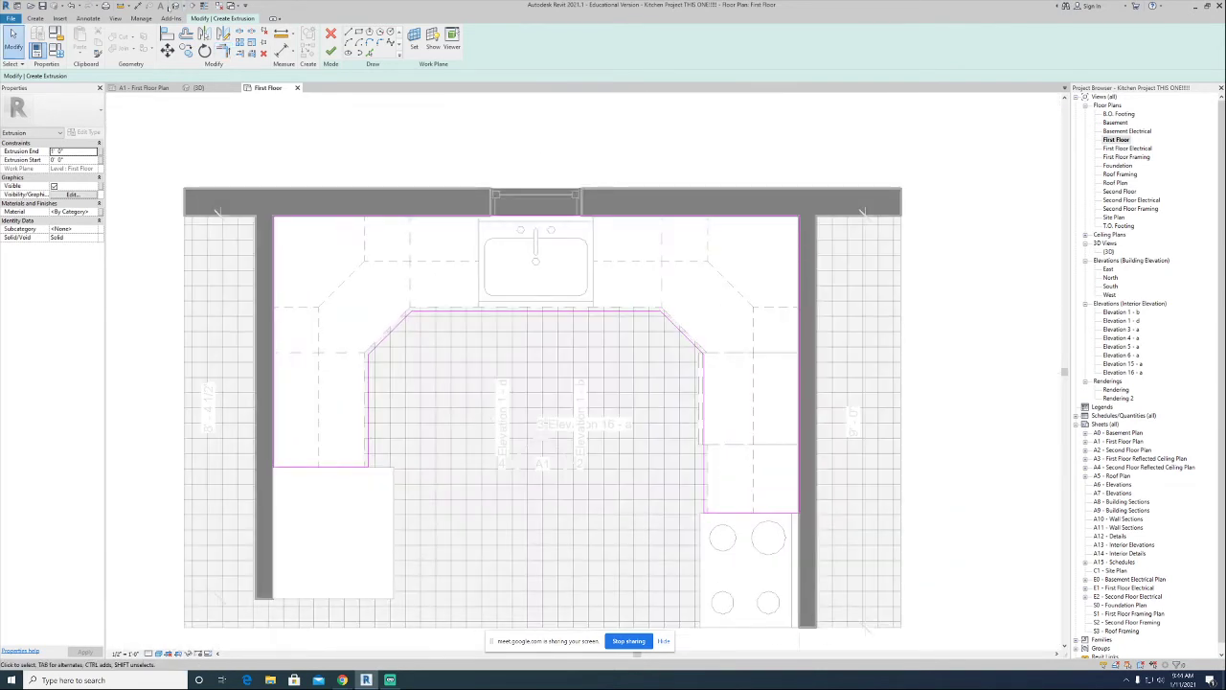
Examine the countertop sketch outline in the default 3D view, and return to the First Floor plan.
click(173, 6)
drag(1019, 137, 814, 144)
scroll(302, 420, up, 5)
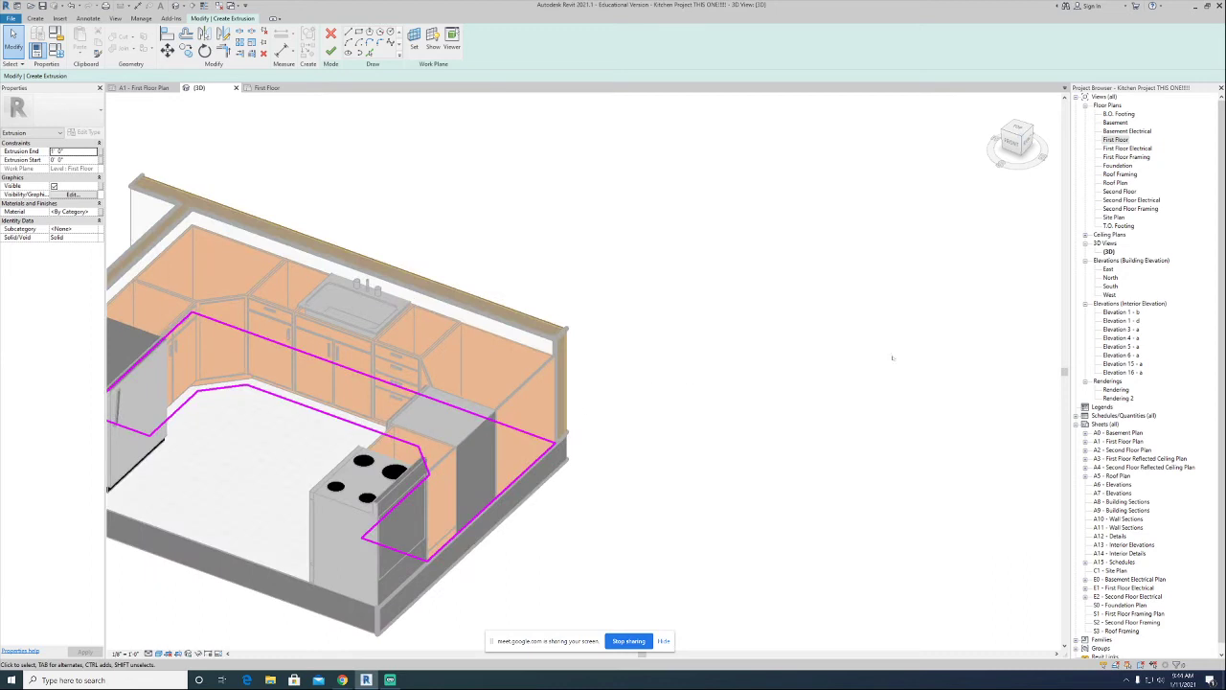
double_click(1117, 141)
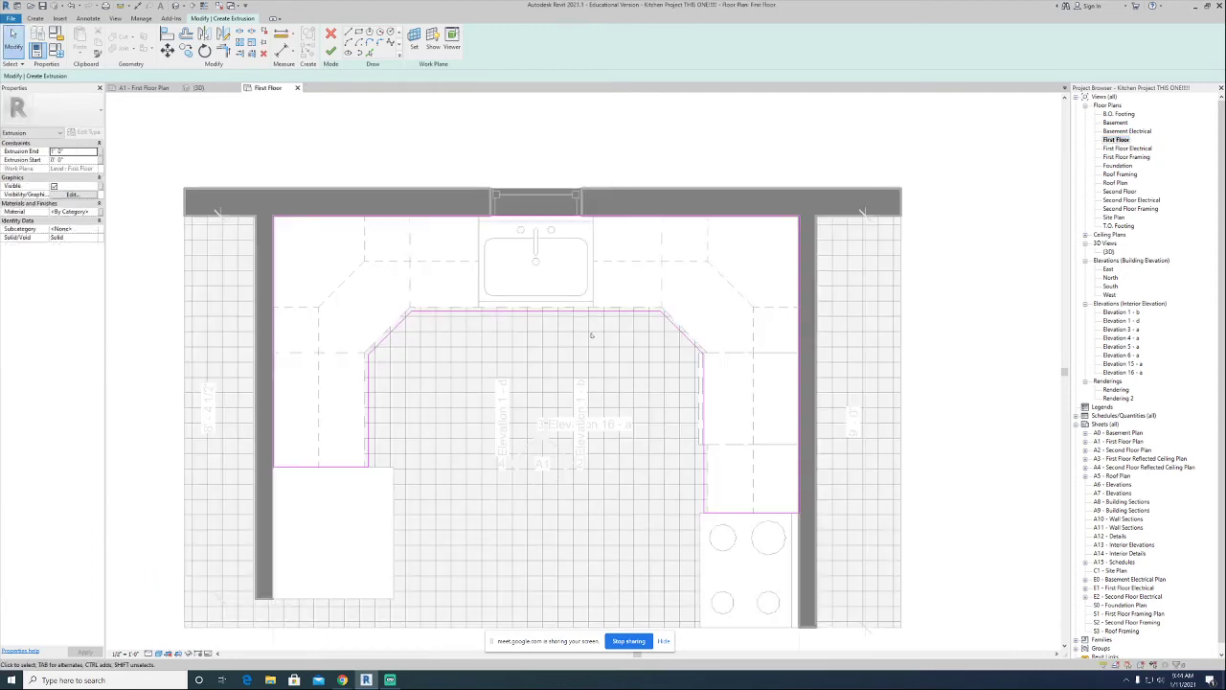
Stretch the back-wall sketch line past the left wall corner, and trim it back to the left-wall line.
scroll(439, 310, up, 1)
middle_drag(473, 328, 476, 388)
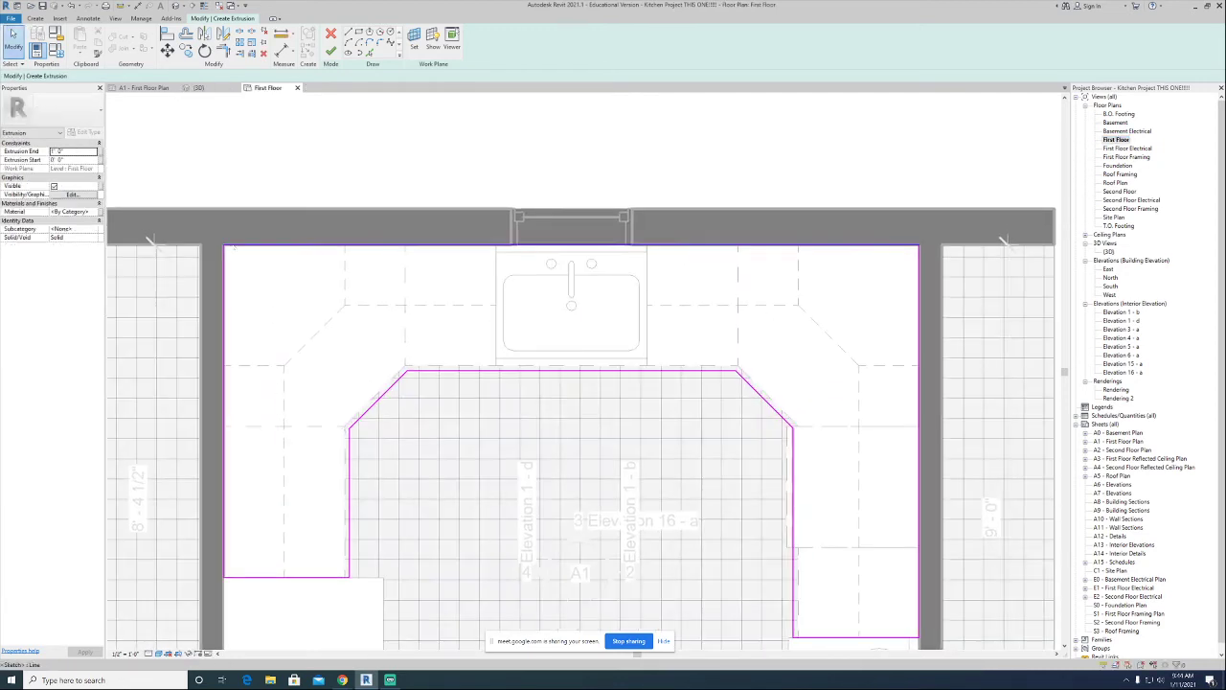
scroll(227, 247, up, 7)
click(196, 229)
mouse_move(196, 228)
mouse_down()
mouse_move(233, 230)
mouse_move(158, 230)
mouse_up()
click(238, 282)
click(230, 230)
click(199, 108)
key(t)
key(r)
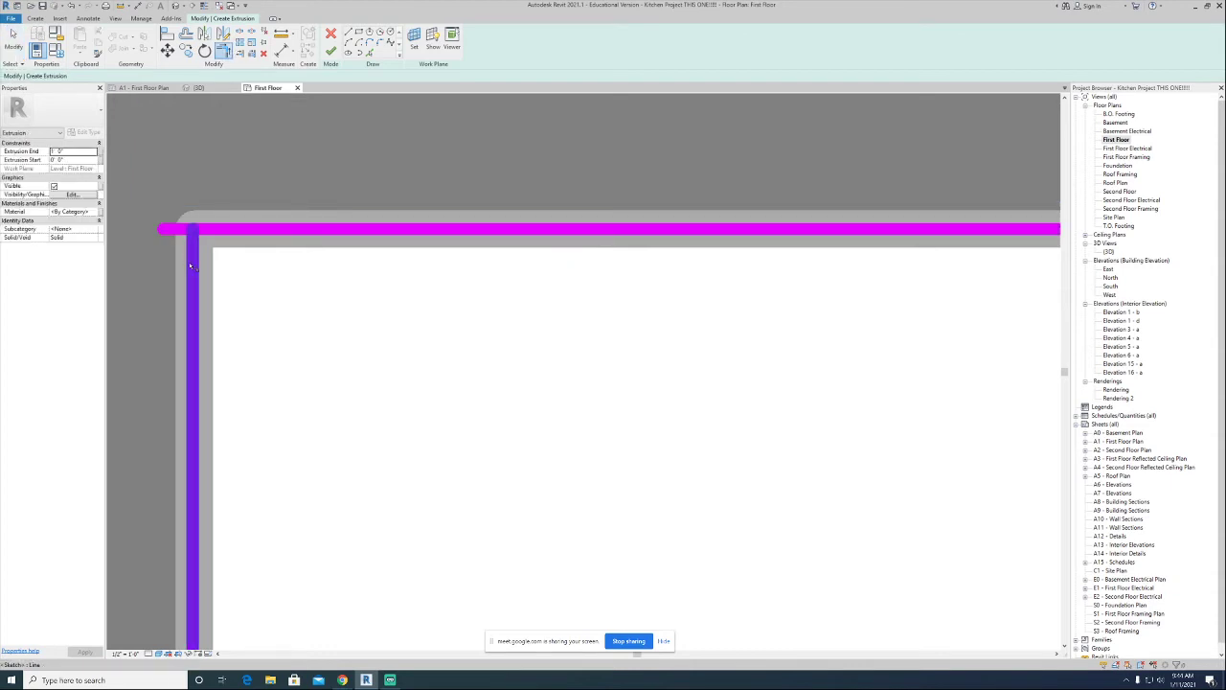
scroll(290, 299, down, 3)
scroll(355, 331, down, 6)
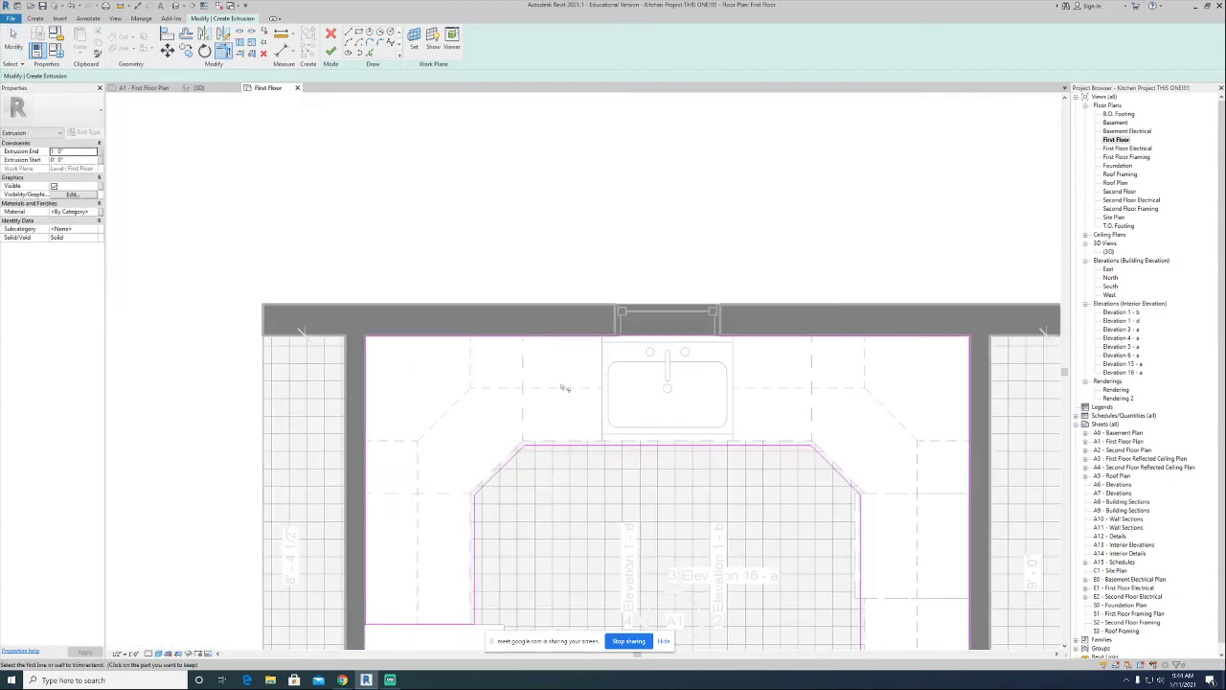
key(Escape)
Sketch a rectangle about 2' 3" by 1' 3" around the sink basin for the cutout, and finish the extrusion sketch.
middle_drag(610, 396, 408, 337)
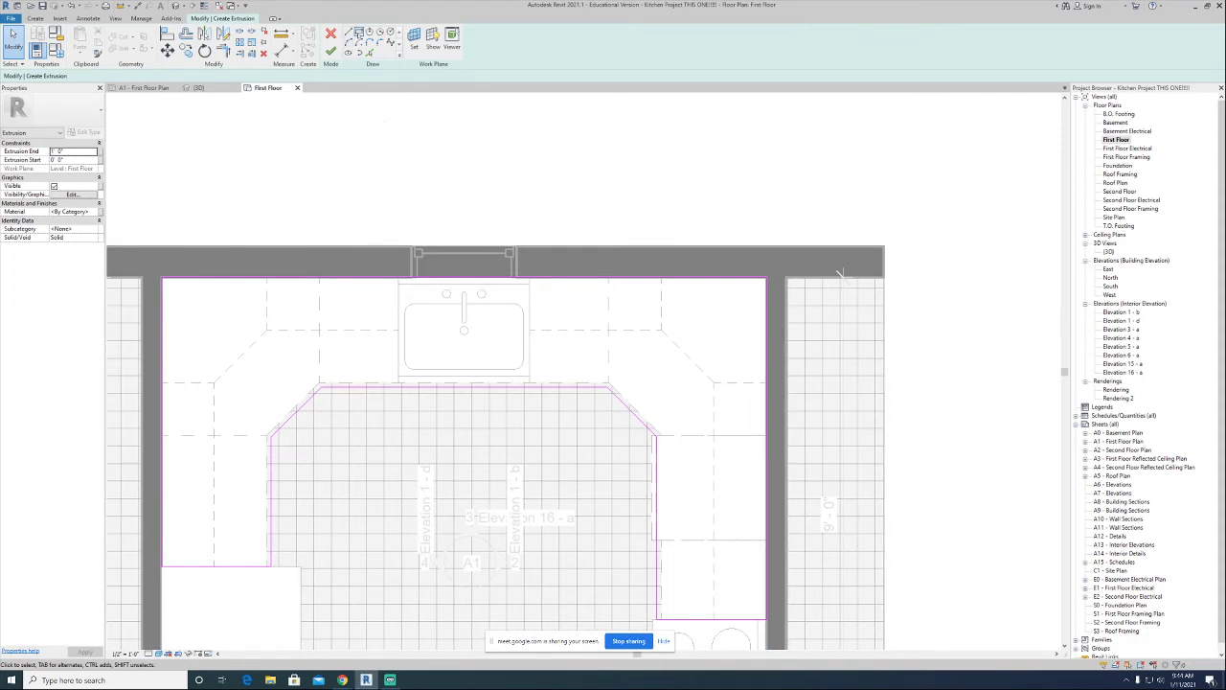
click(359, 34)
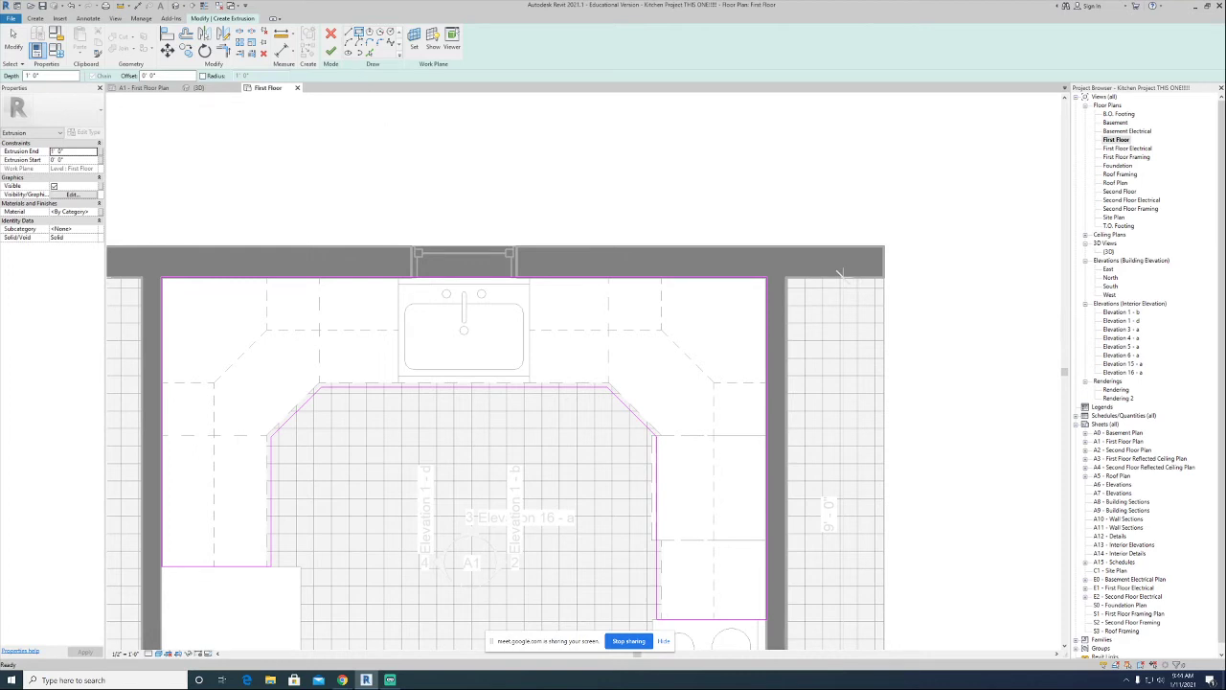
scroll(405, 329, up, 5)
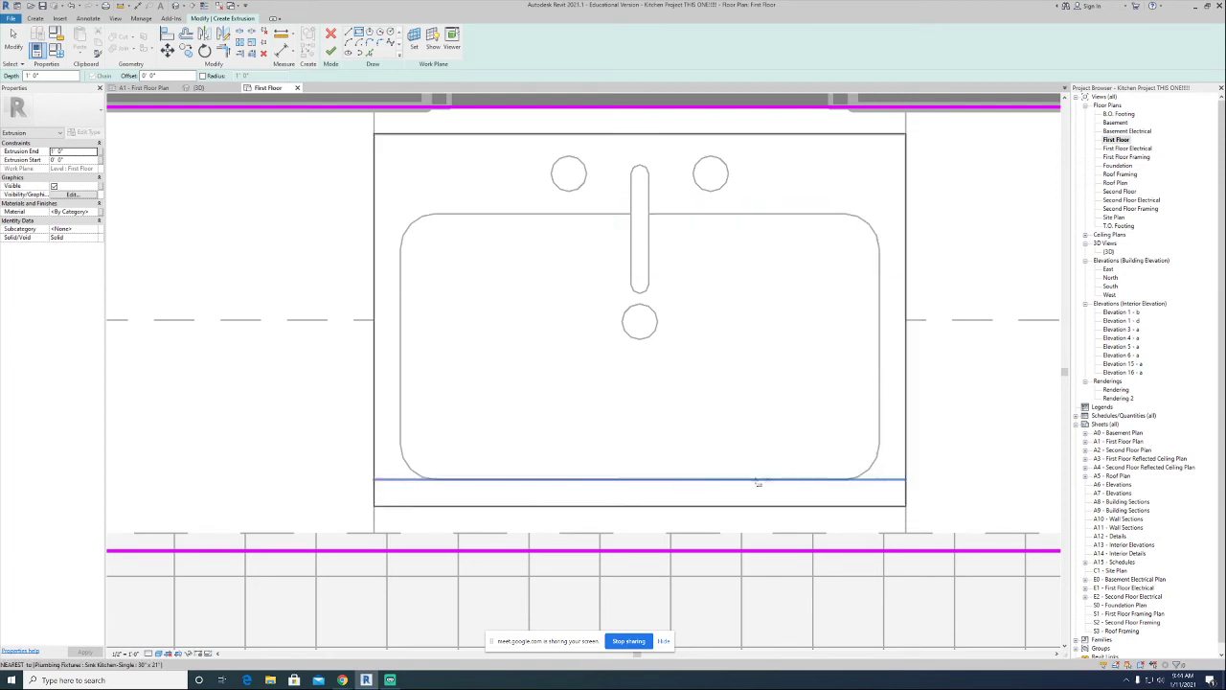
click(401, 212)
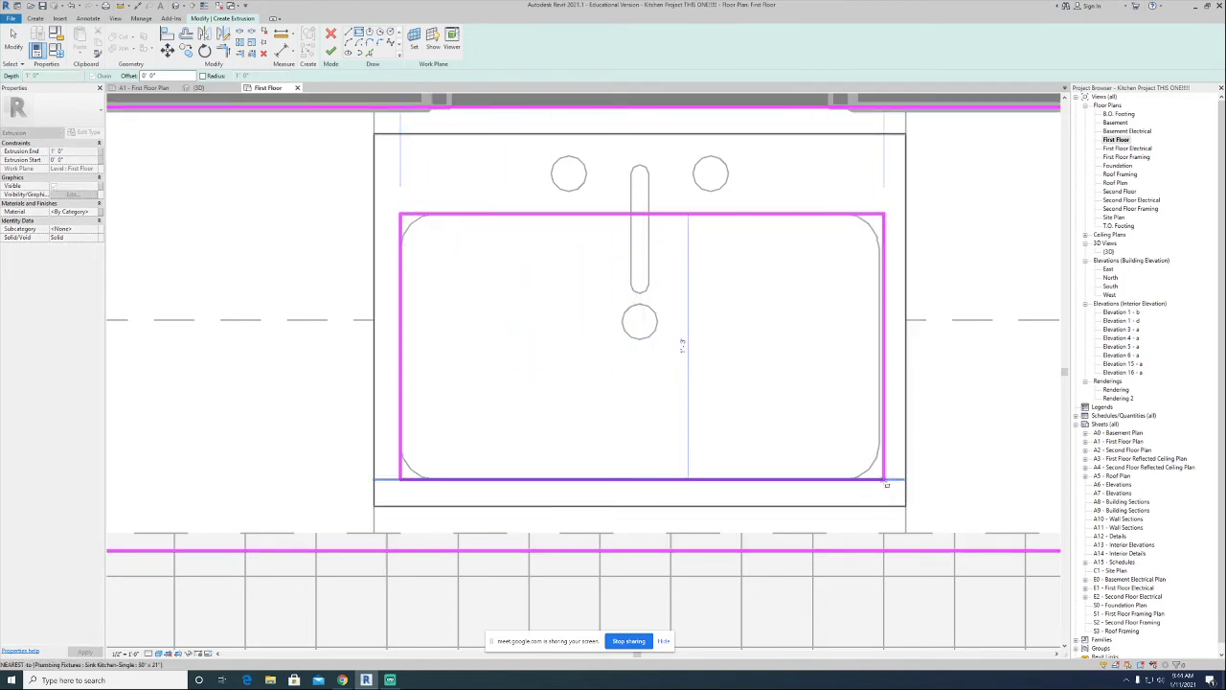
click(879, 479)
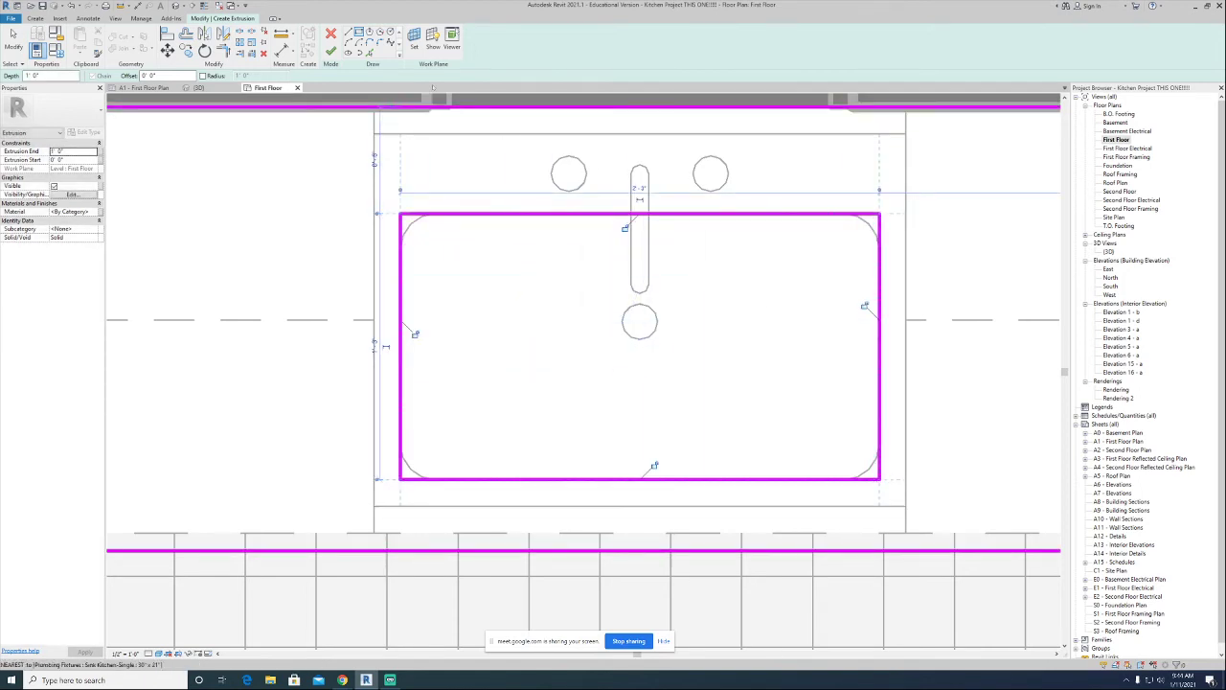
click(331, 49)
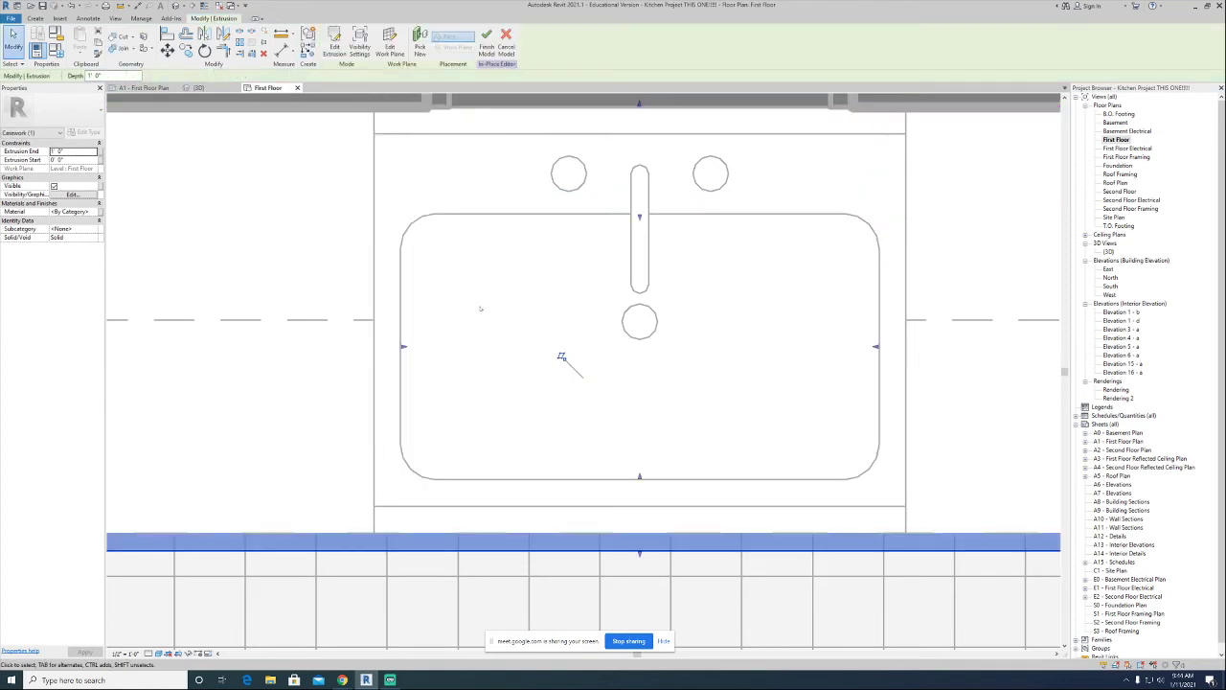
Select the countertop extrusion in the 3D view, face the model from the front, and open the Extrusion Start value.
scroll(497, 317, down, 5)
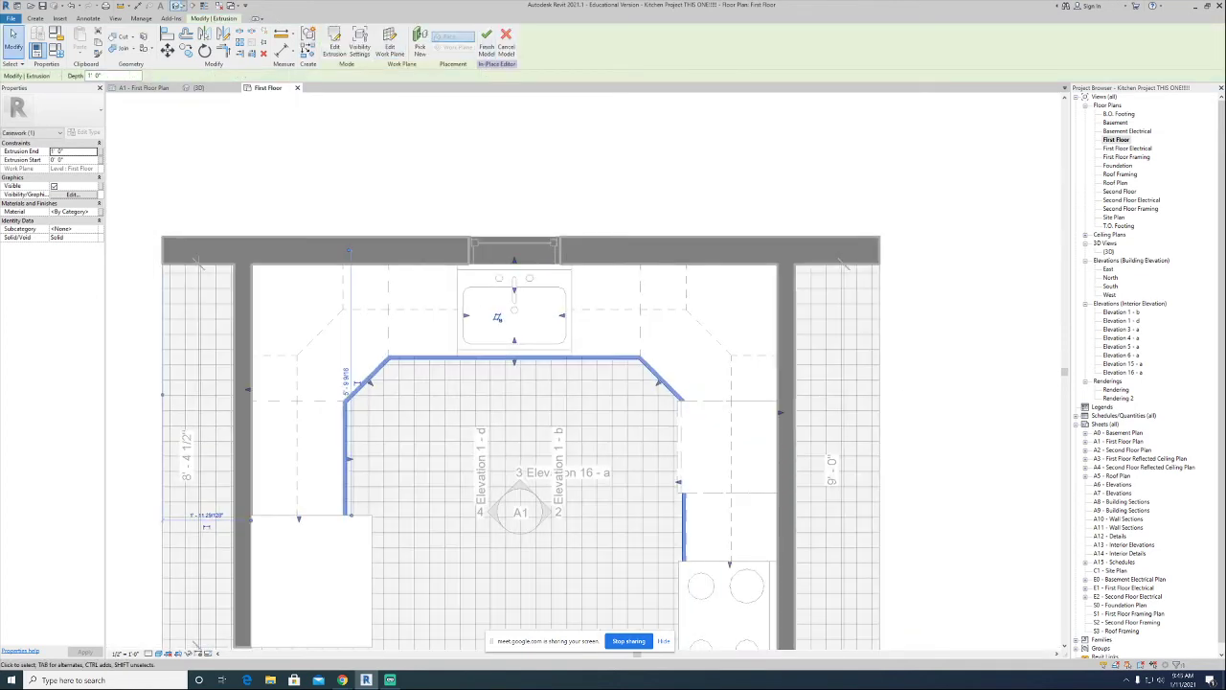
click(175, 7)
scroll(356, 168, down, 1)
middle_drag(402, 182, 558, 205)
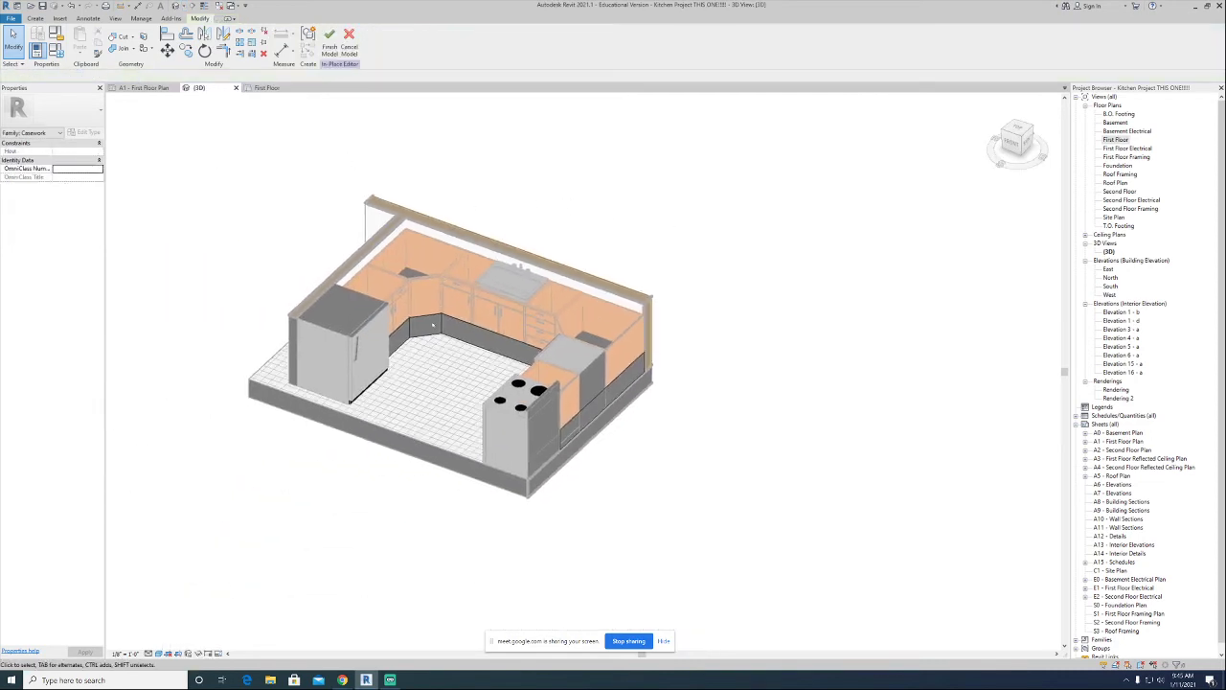
click(455, 325)
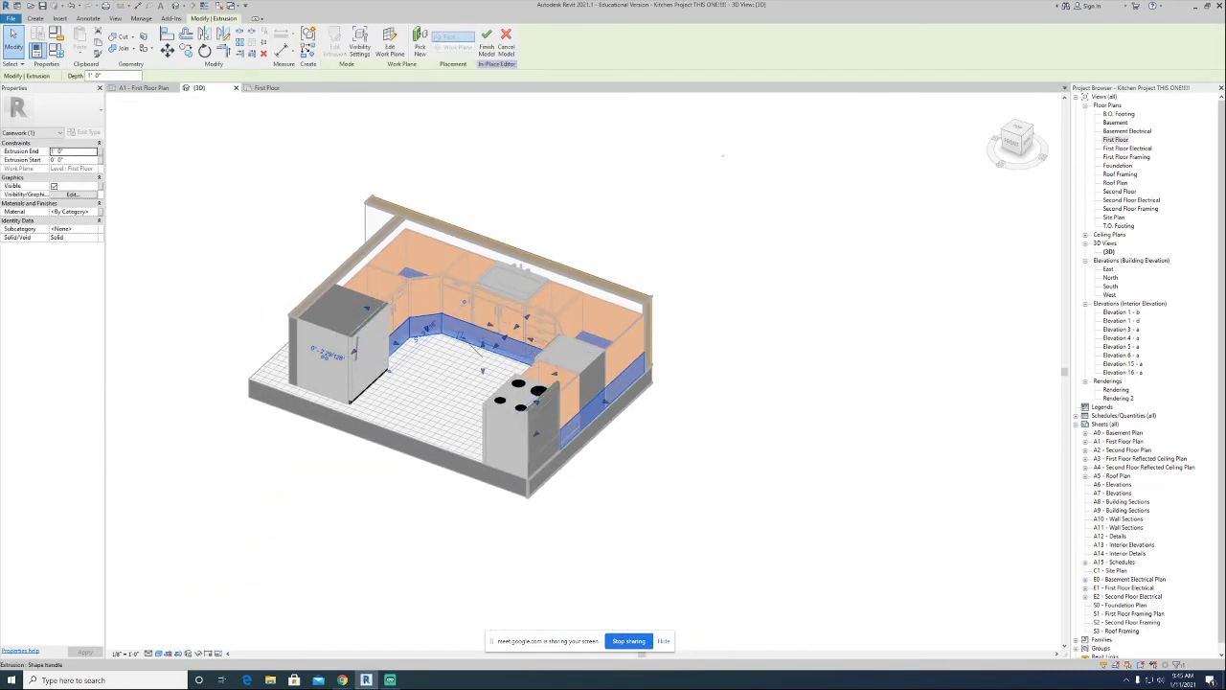
click(1011, 142)
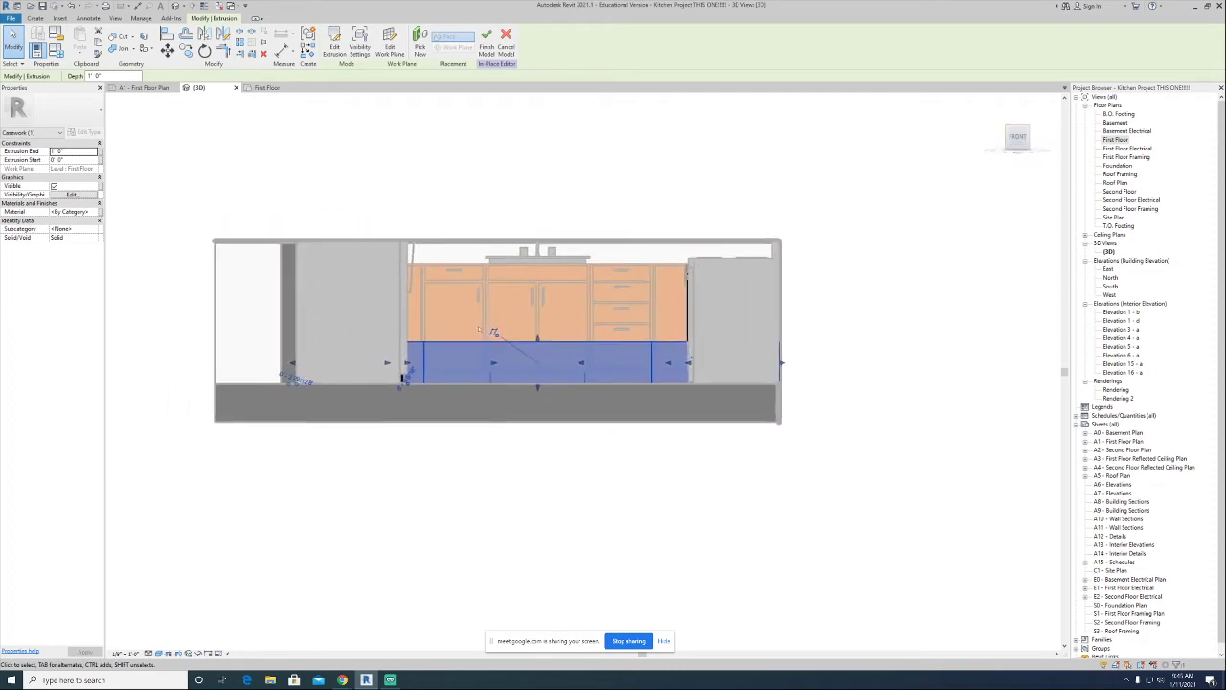
scroll(589, 312, down, 2)
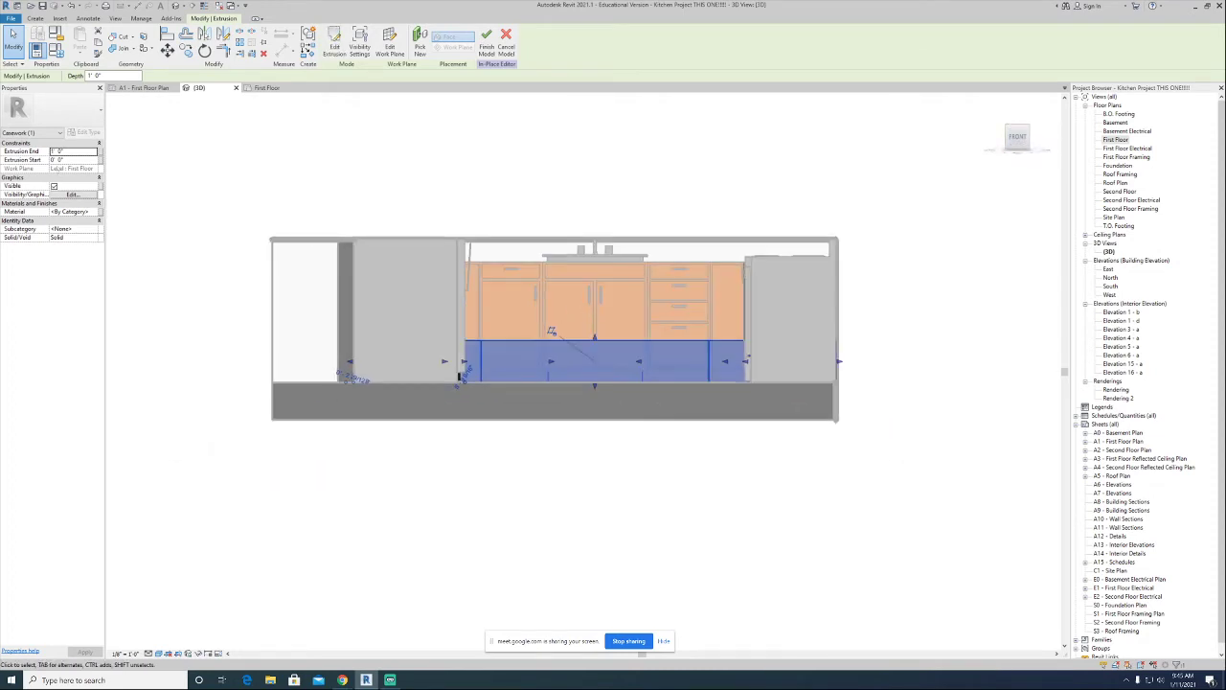
click(60, 160)
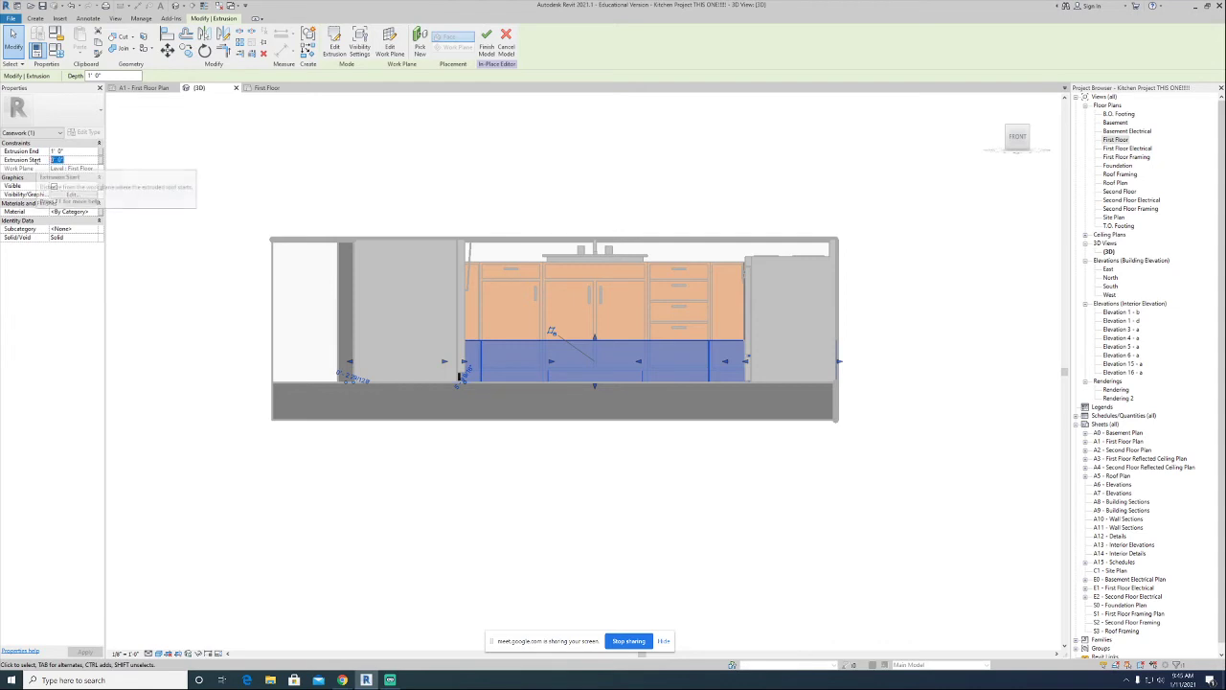
click(73, 159)
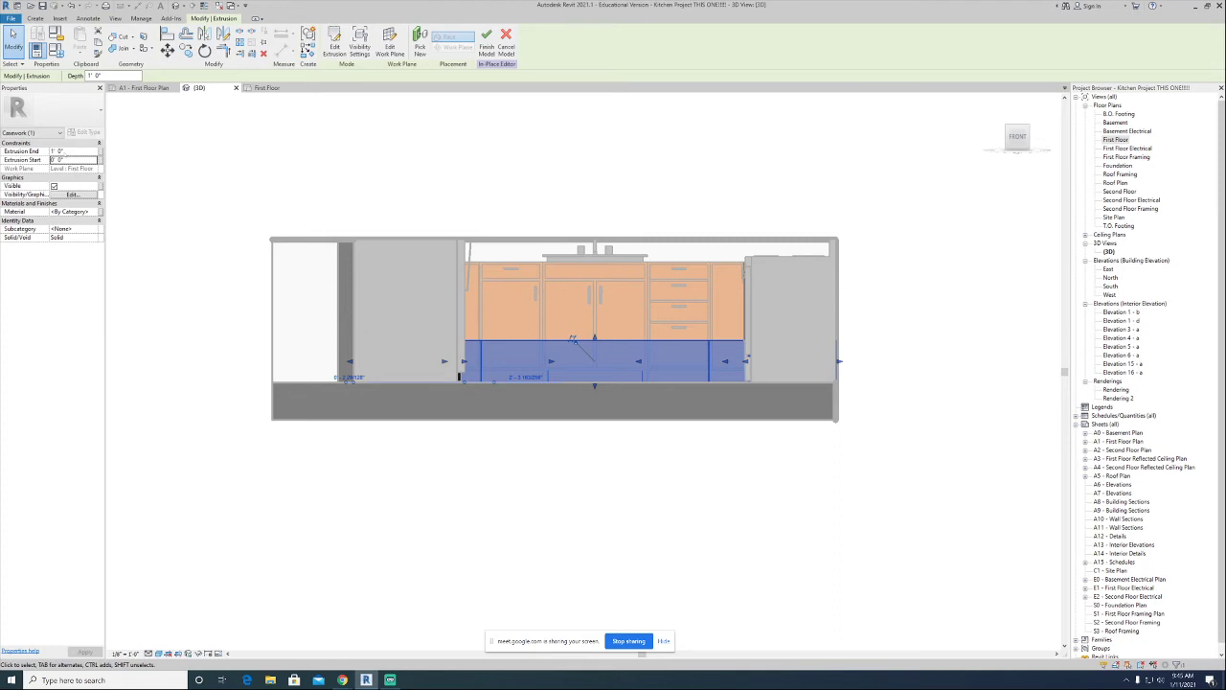
Stretch the top face of the countertop extrusion upward to an Extrusion End of 3' 0".
scroll(598, 355, up, 3)
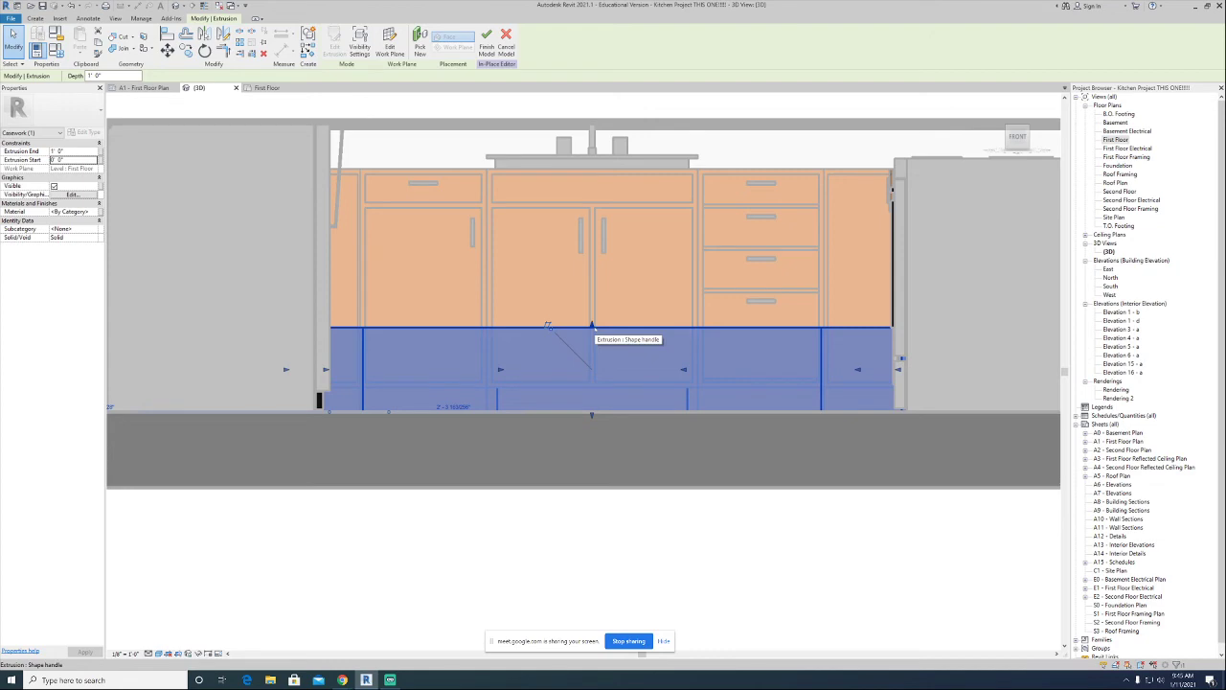
shift+middle_drag(591, 327, 589, 360)
click(1013, 143)
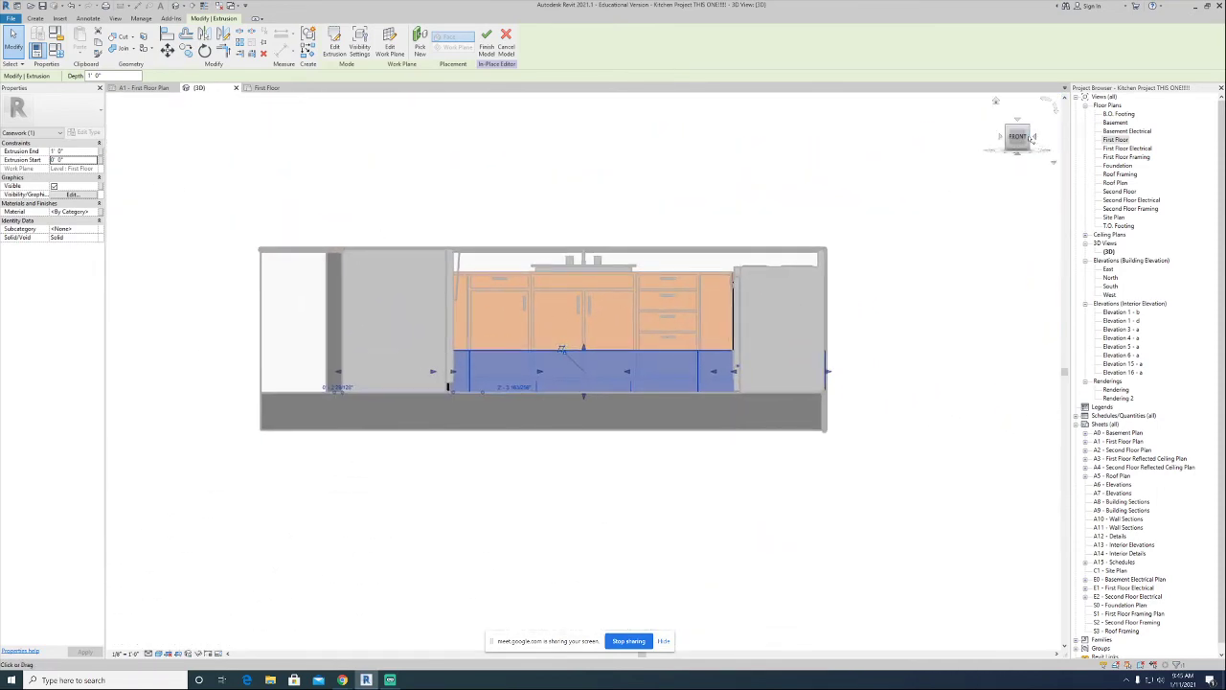
scroll(578, 319, up, 5)
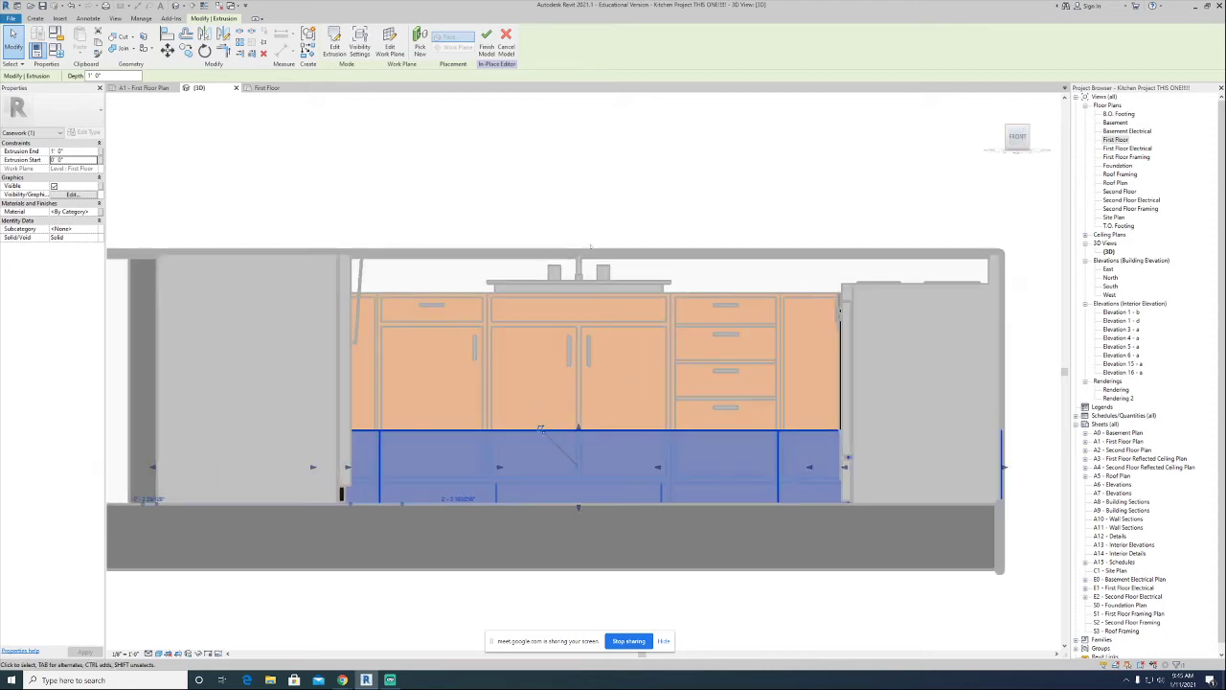
drag(604, 452, 604, 192)
scroll(604, 183, up, 3)
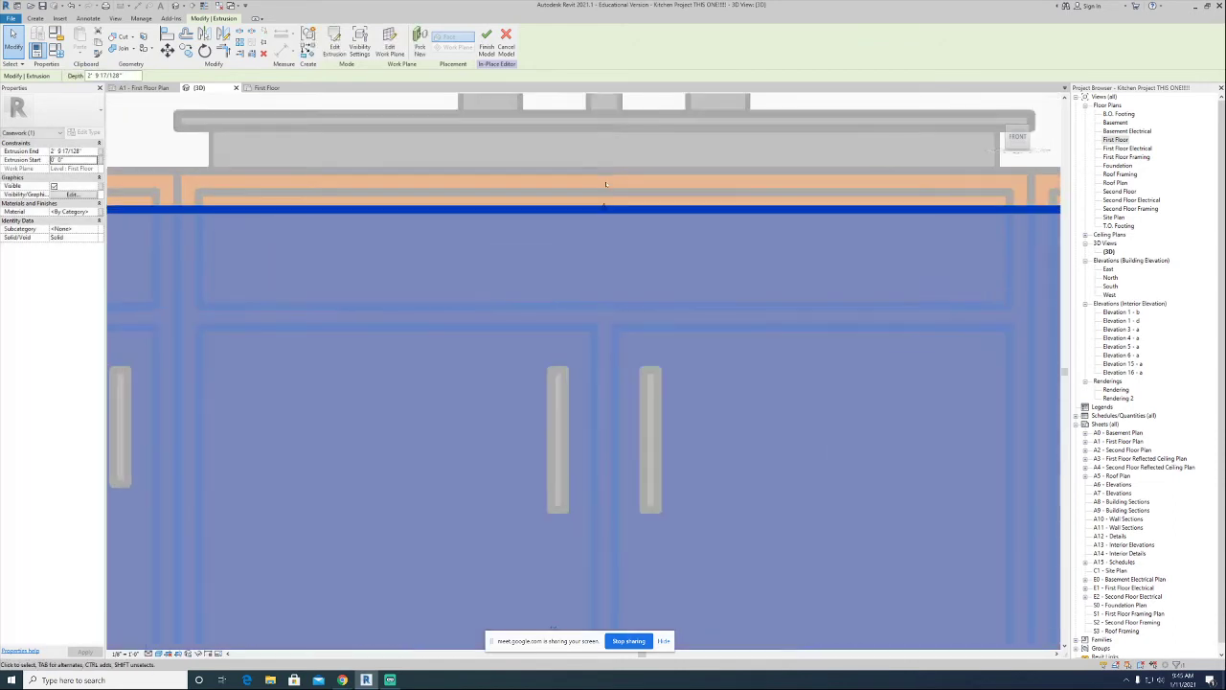
scroll(605, 184, up, 2)
drag(564, 371, 565, 261)
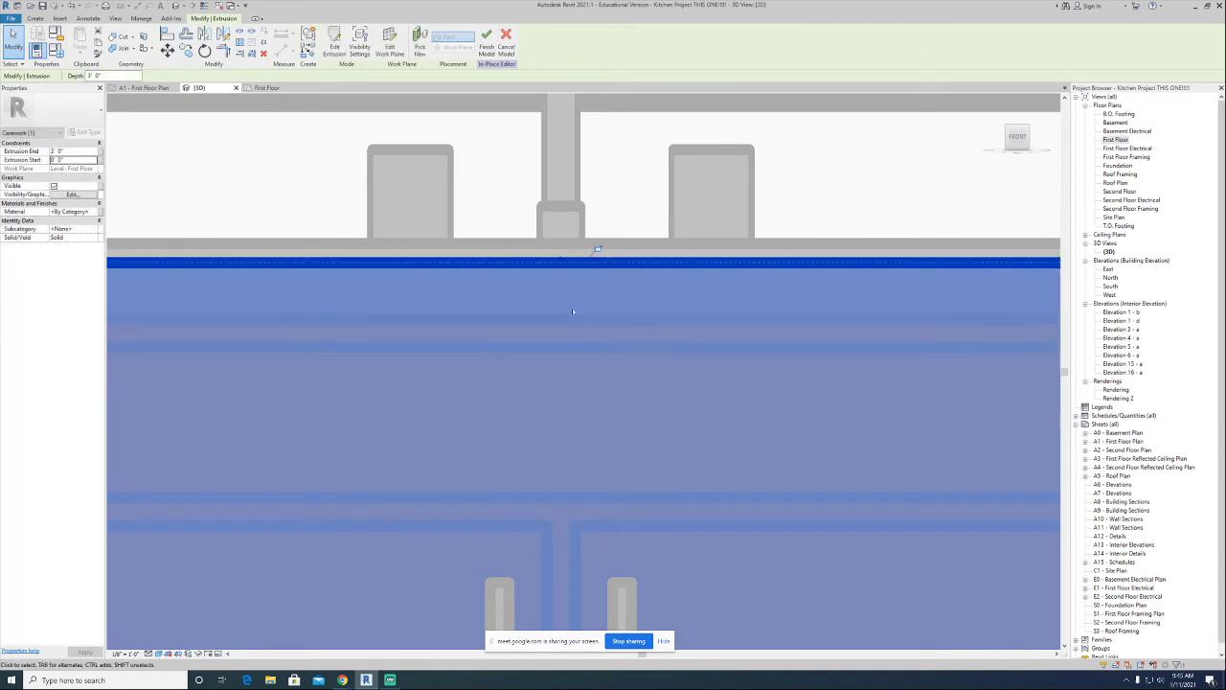
Raise the bottom face of the countertop extrusion to an Extrusion Start of 2' 10 1/2" for a 1 1/2" thick slab.
scroll(576, 298, down, 6)
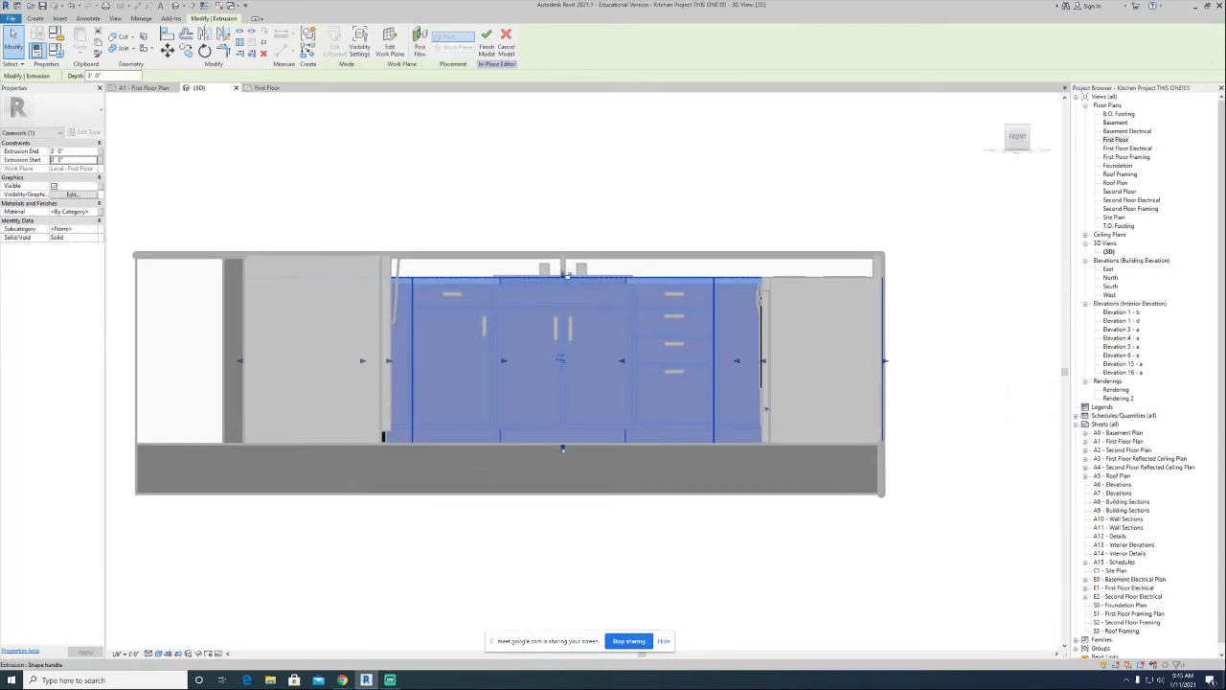
drag(563, 448, 565, 394)
drag(565, 313, 576, 228)
scroll(562, 304, up, 5)
scroll(579, 259, down, 6)
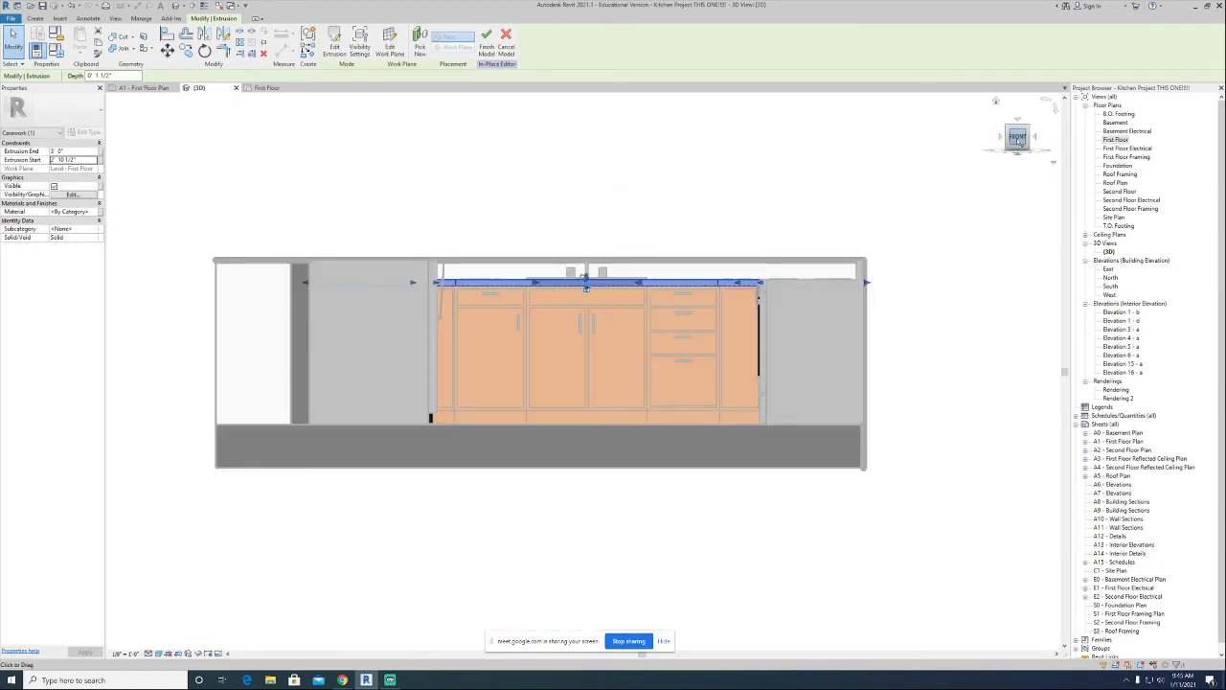
shift+middle_drag(586, 283, 584, 279)
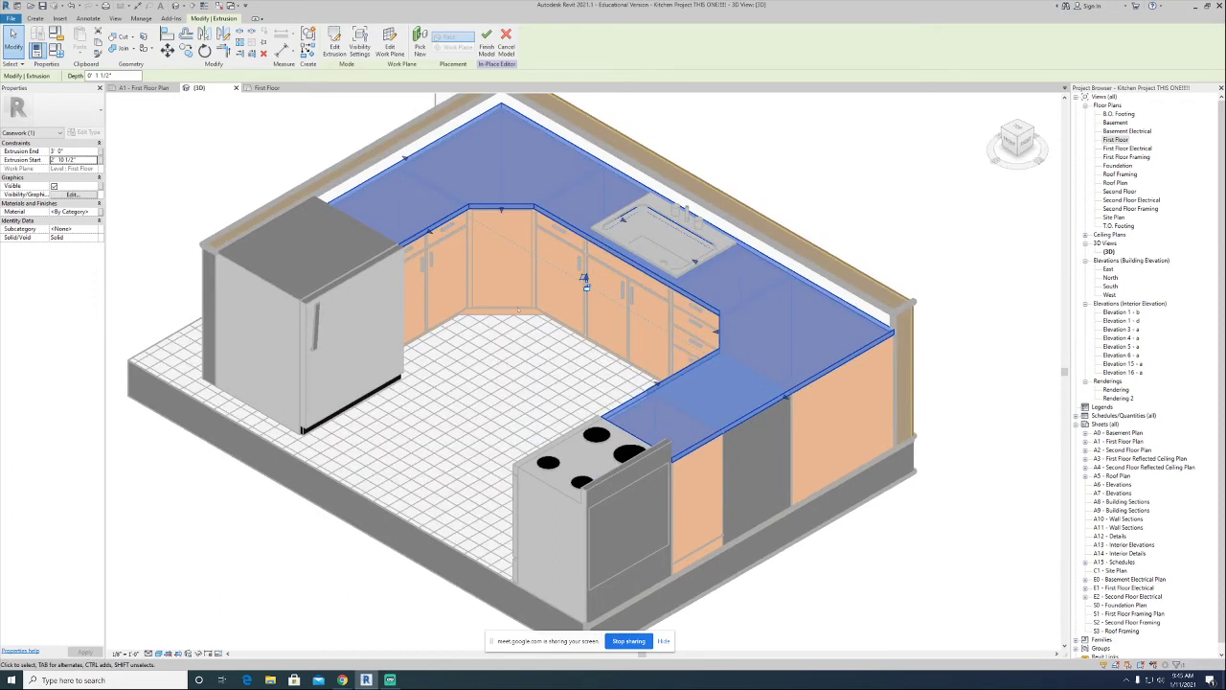
key(Escape)
scroll(491, 384, down, 3)
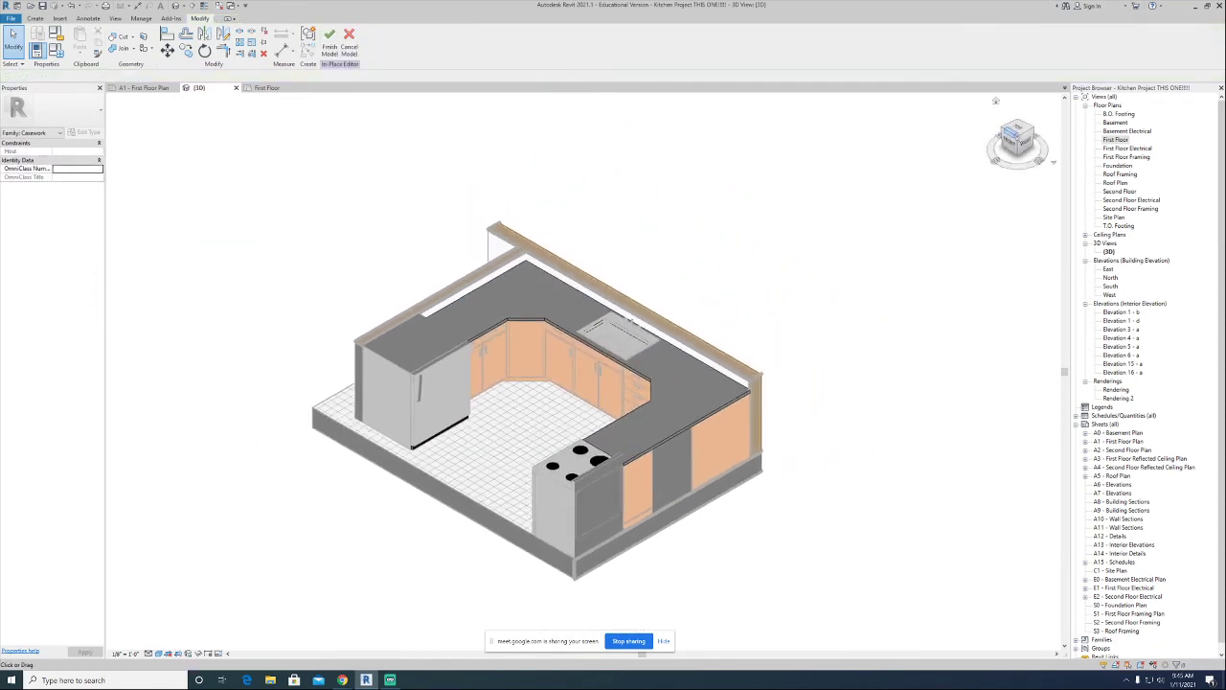
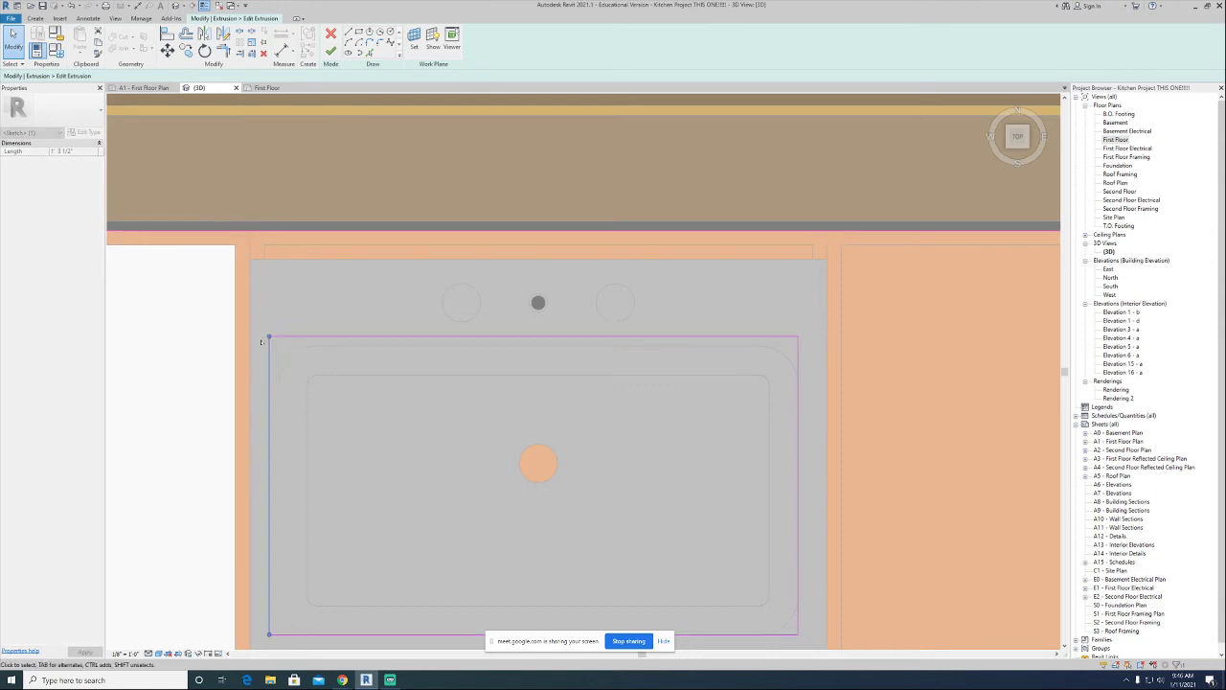
Enlarge the sink cutout sketch to about 2' 4" by 1' 4" by moving its front and right lines outward, and finish the sketch.
middle_drag(357, 524, 339, 421)
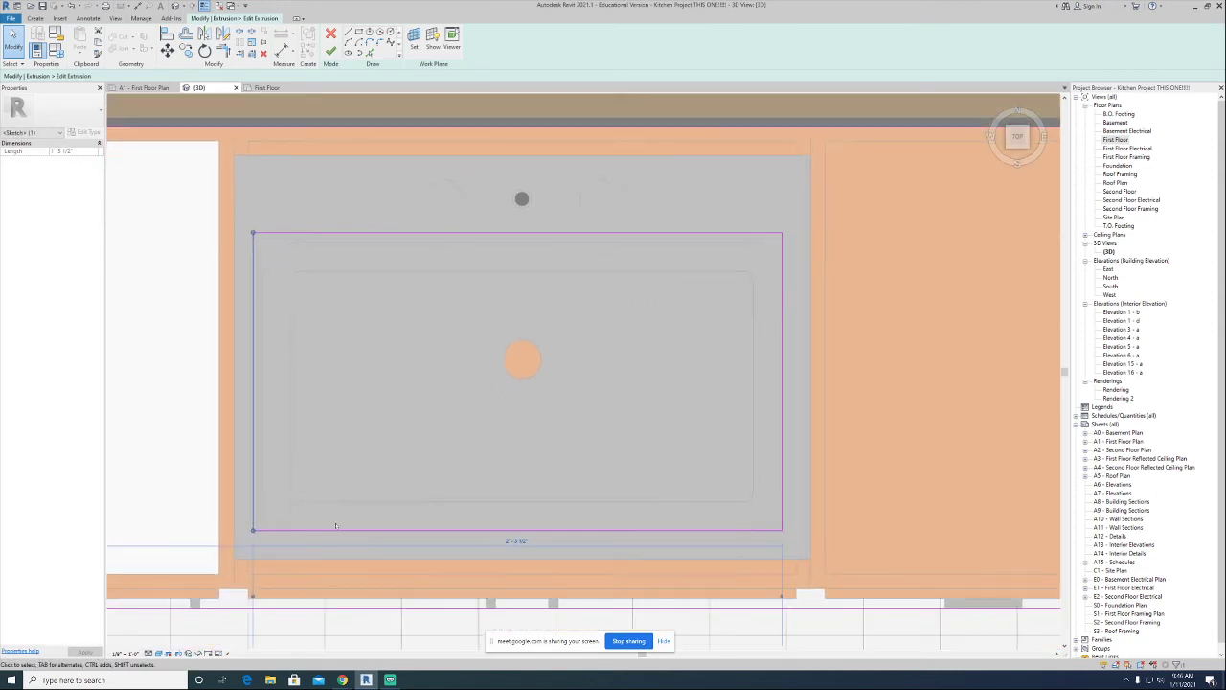
click(347, 533)
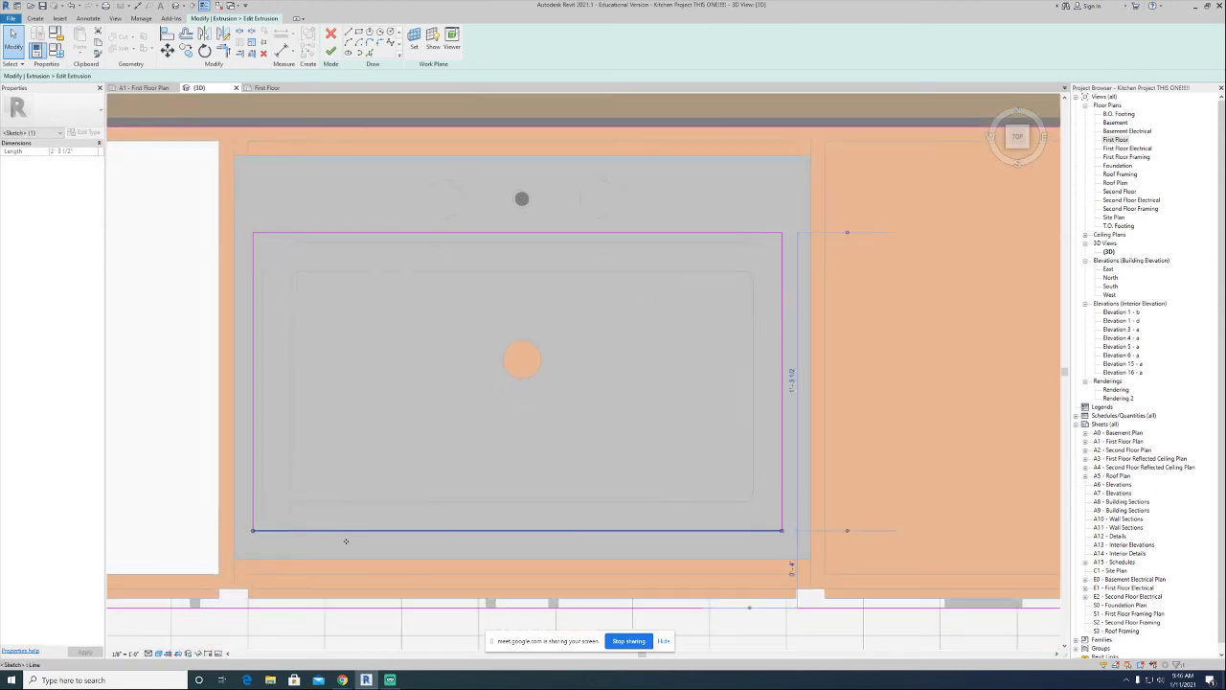
click(783, 441)
drag(796, 442, 791, 442)
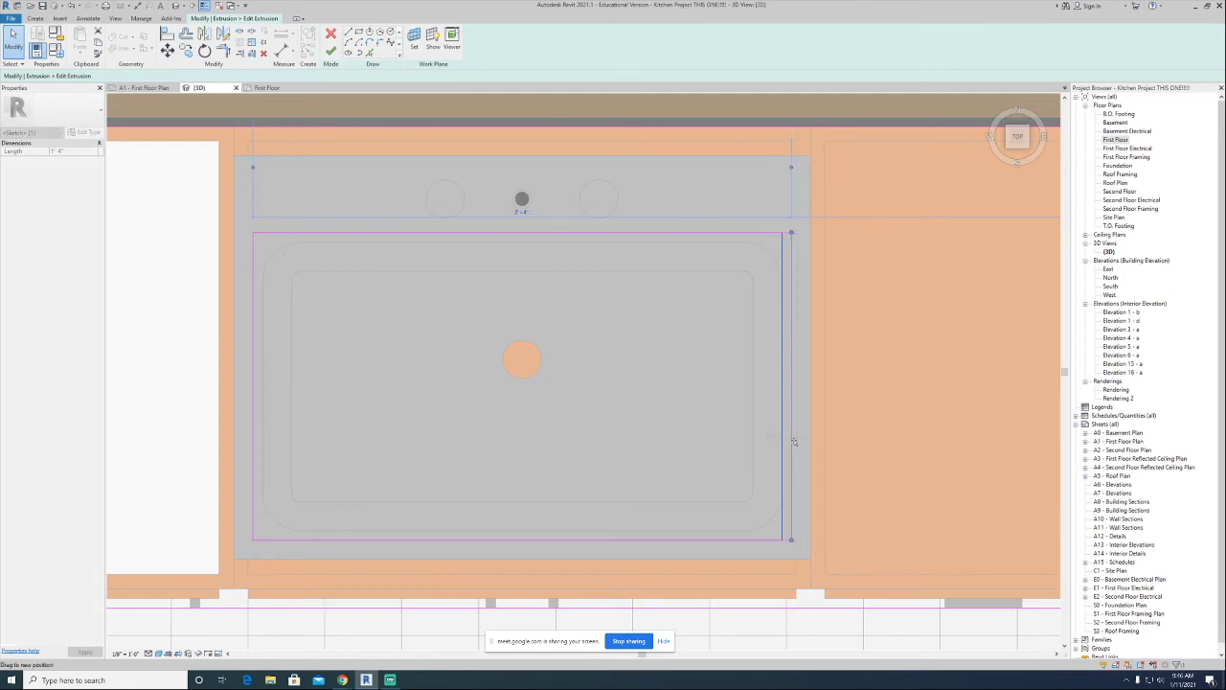
click(330, 50)
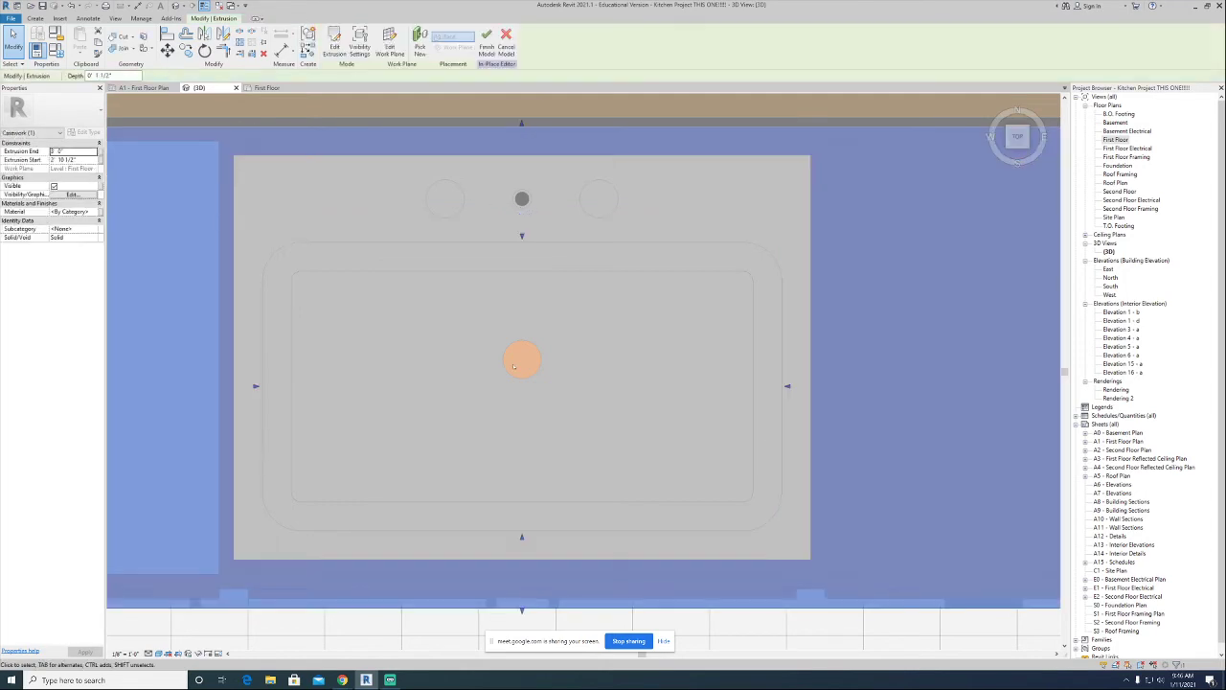
scroll(517, 362, down, 6)
shift+middle_drag(517, 365, 554, 259)
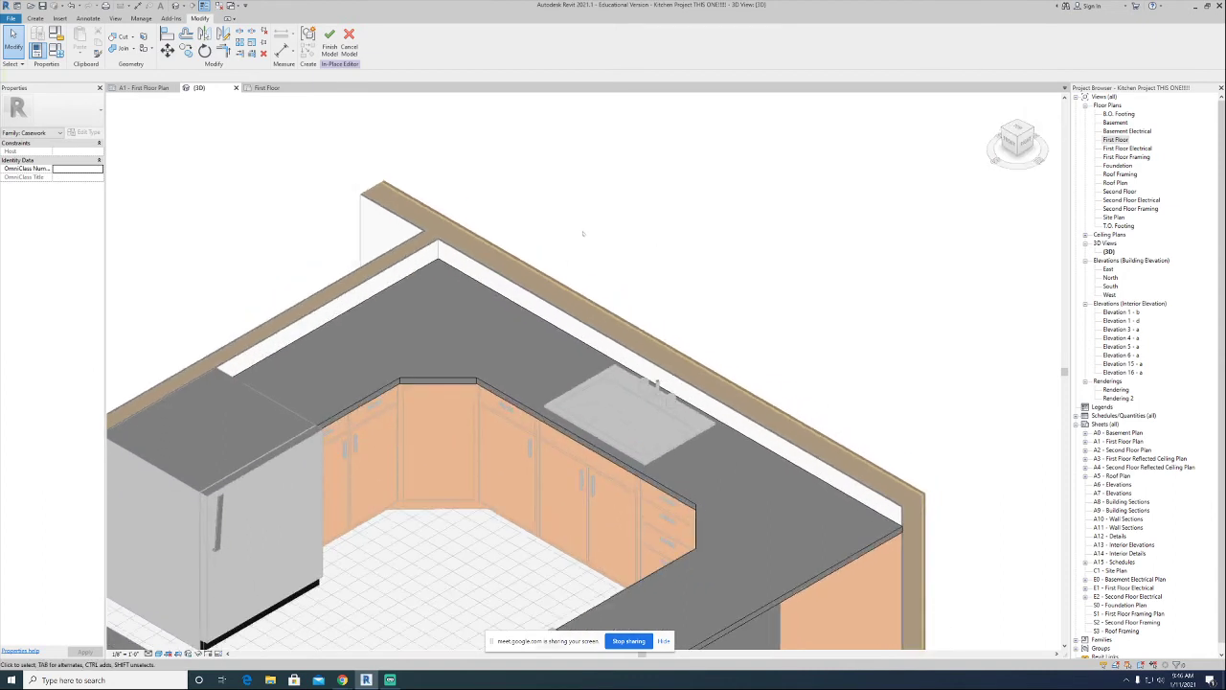
scroll(583, 232, down, 4)
Open the material selection for the countertop extrusion and search the materials for granite.
click(564, 392)
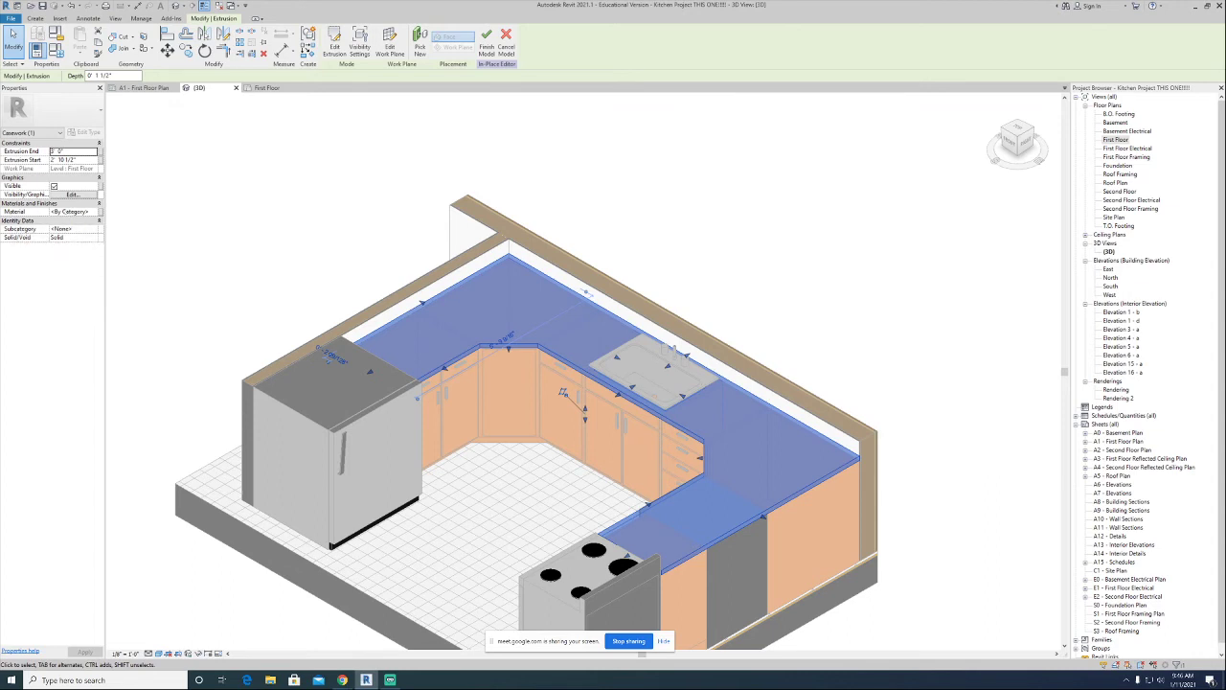
click(187, 227)
click(443, 332)
click(73, 210)
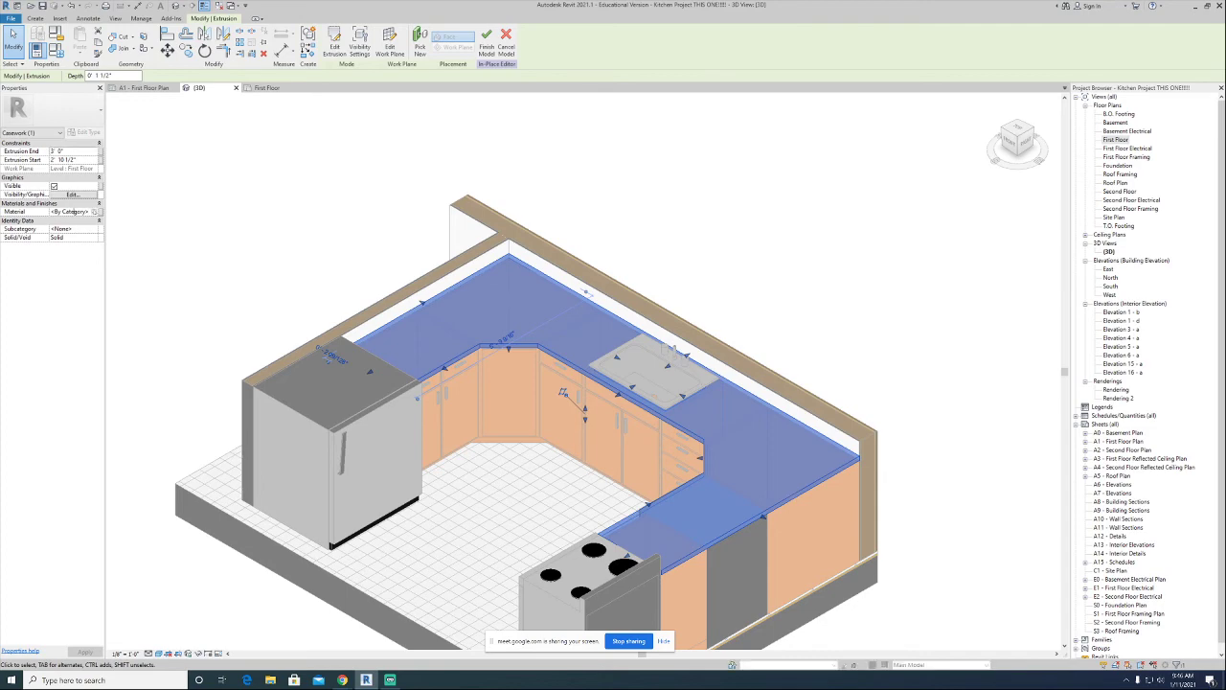
click(94, 210)
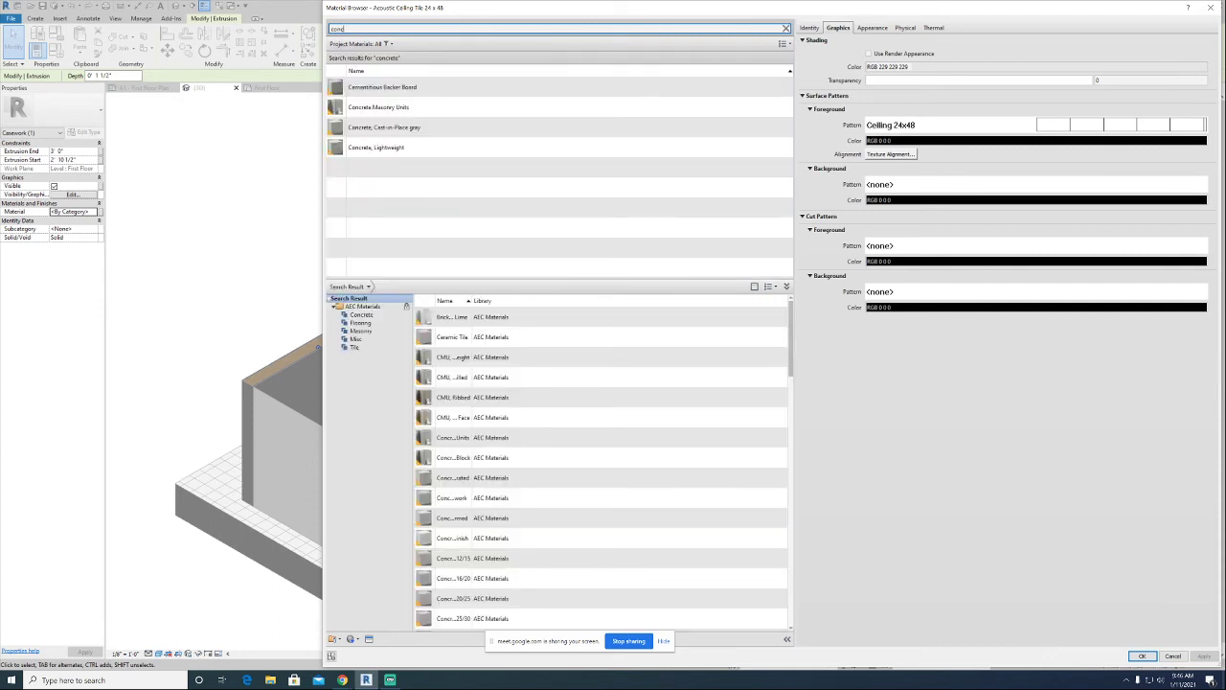
key(BackSpace)
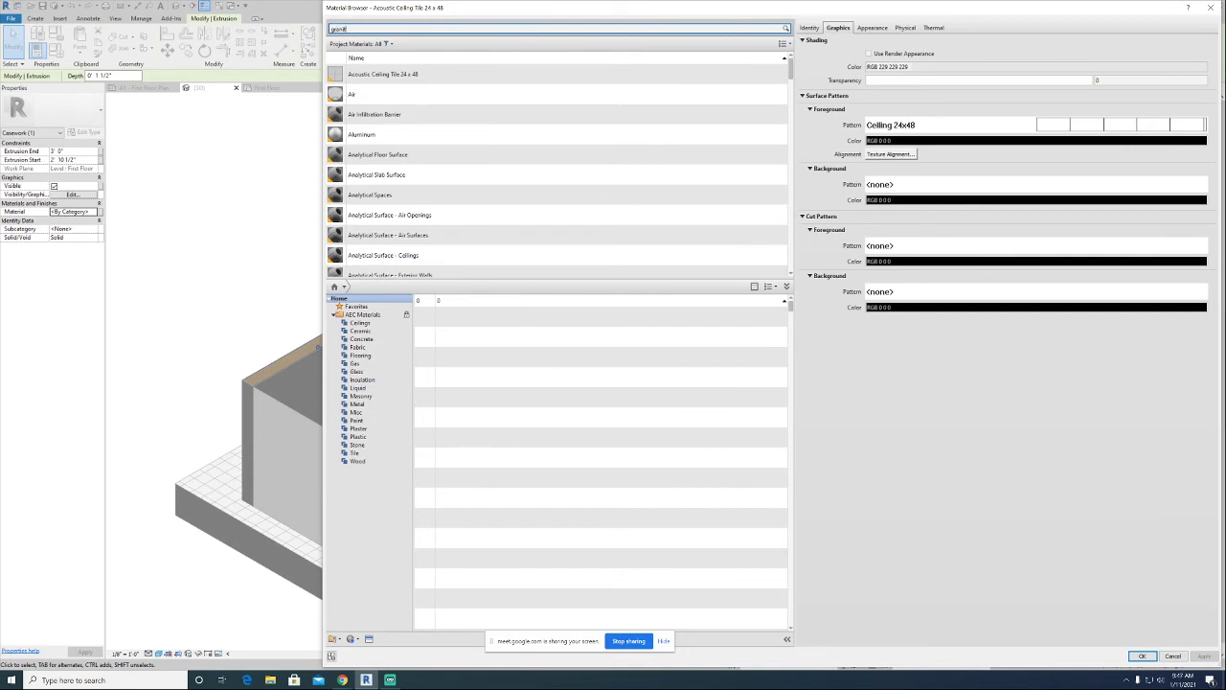
text(granite)
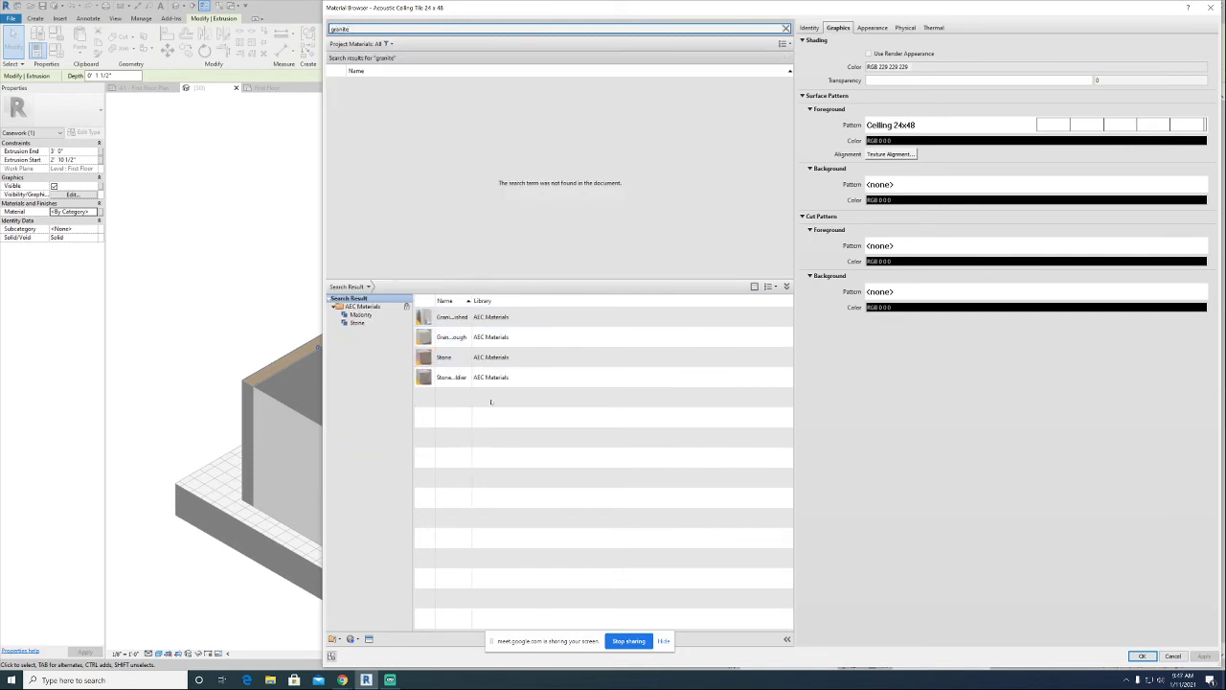
Add Stone, Natural Soldier and Stone to the project materials, and assign Stone to the countertop.
click(495, 377)
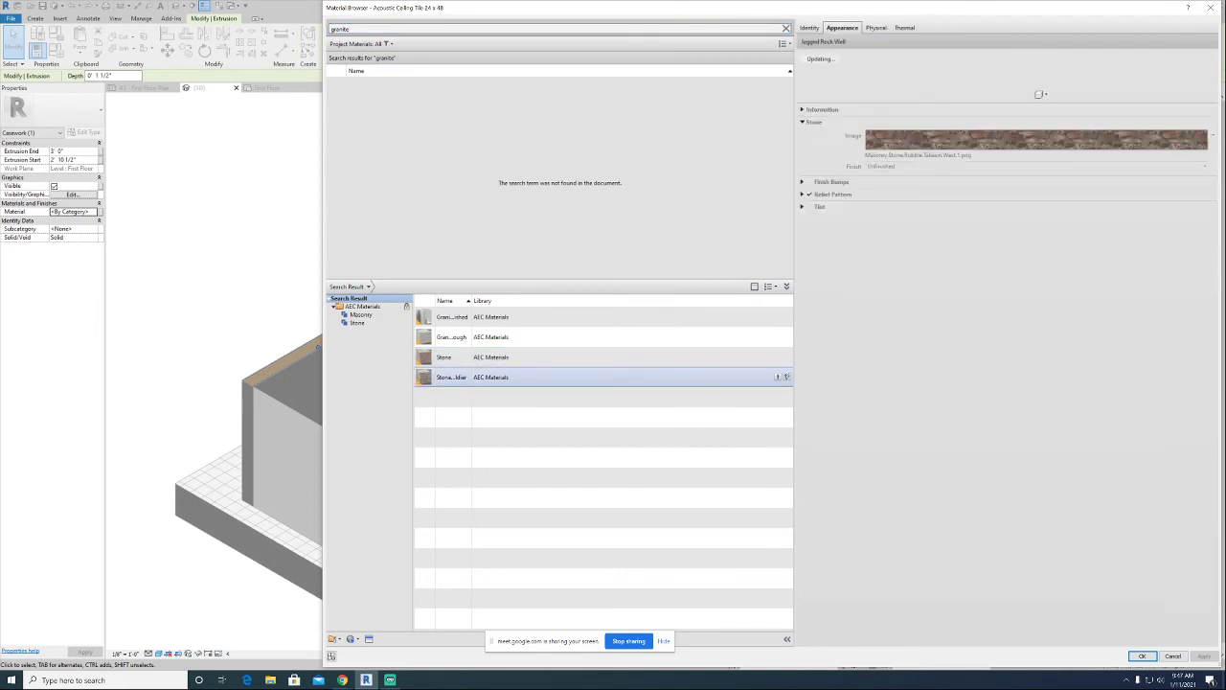
click(777, 377)
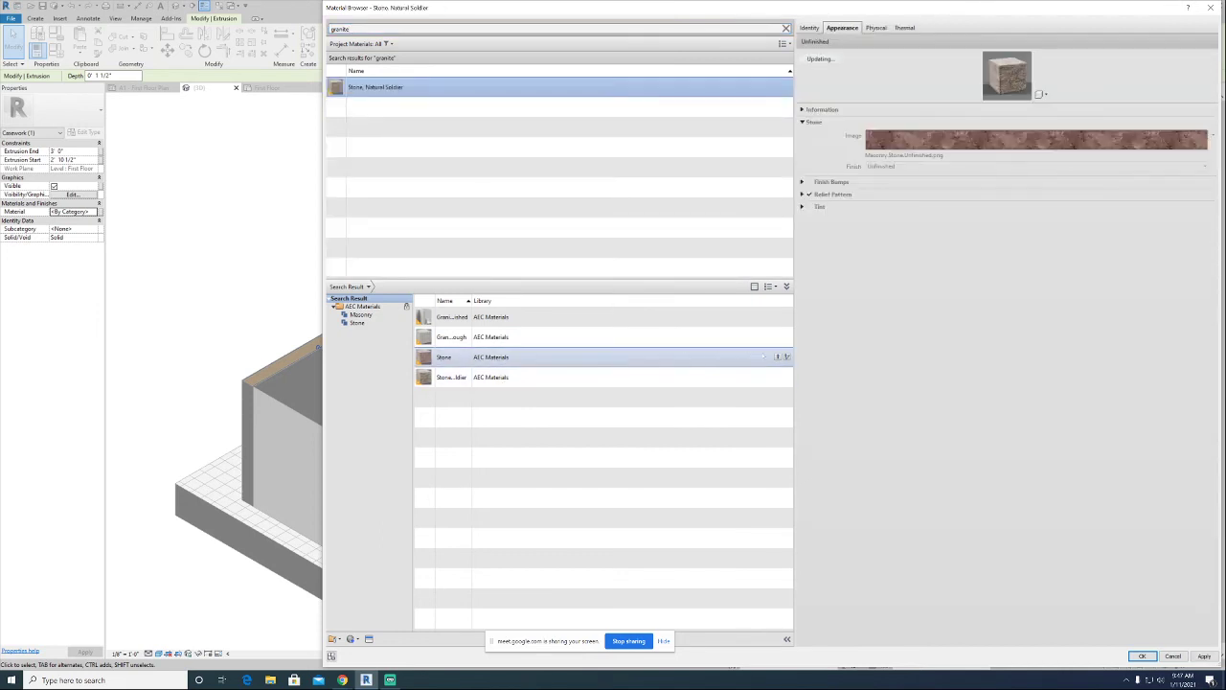
click(777, 356)
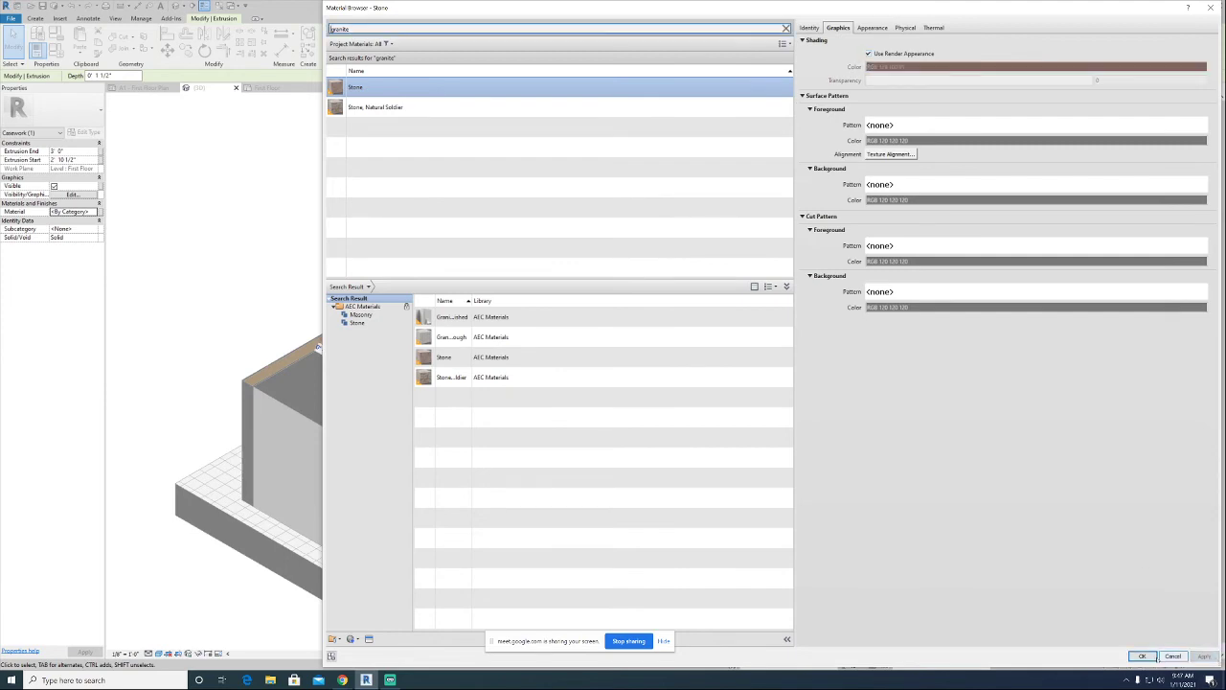
click(1139, 655)
Deselect the countertop extrusion and finish the in-place countertop model.
click(687, 259)
scroll(688, 260, down, 3)
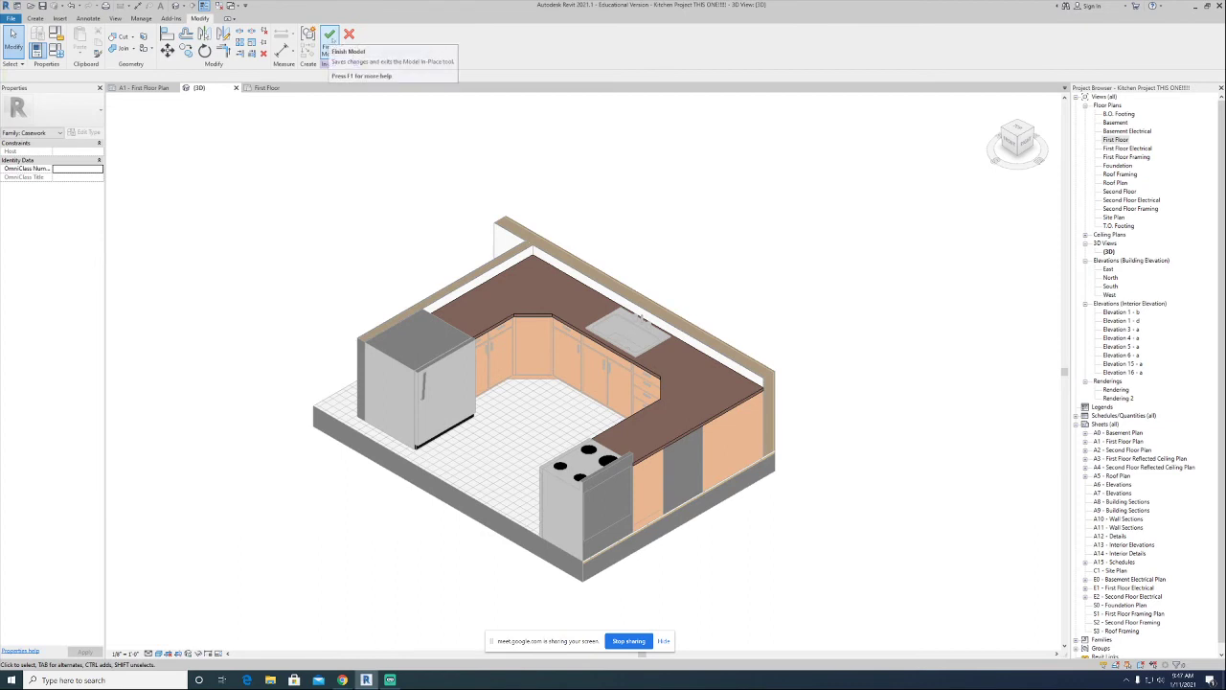
click(330, 34)
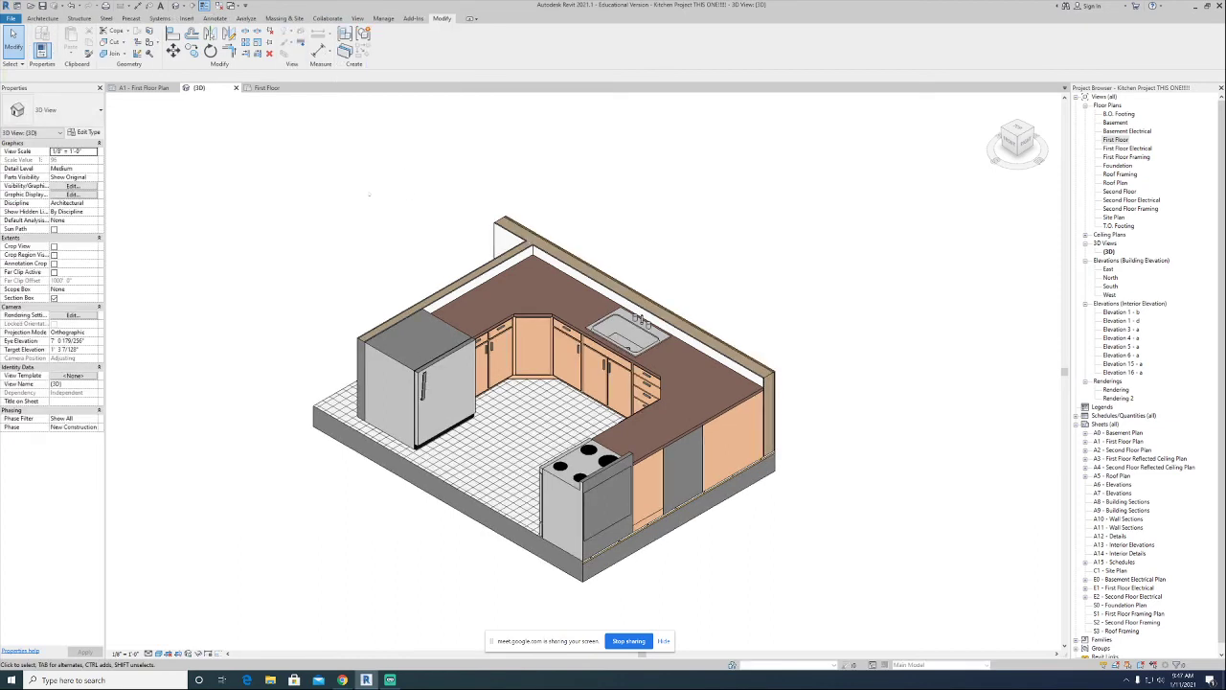
middle_drag(369, 194, 260, 192)
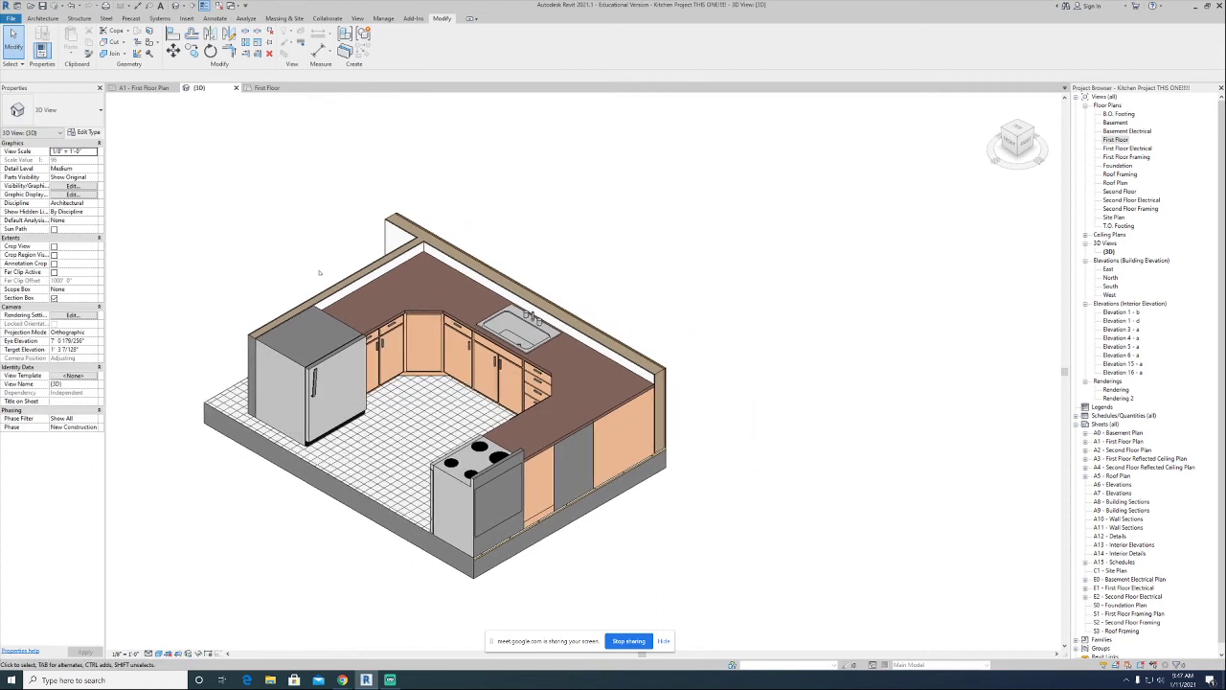
middle_drag(319, 273, 315, 233)
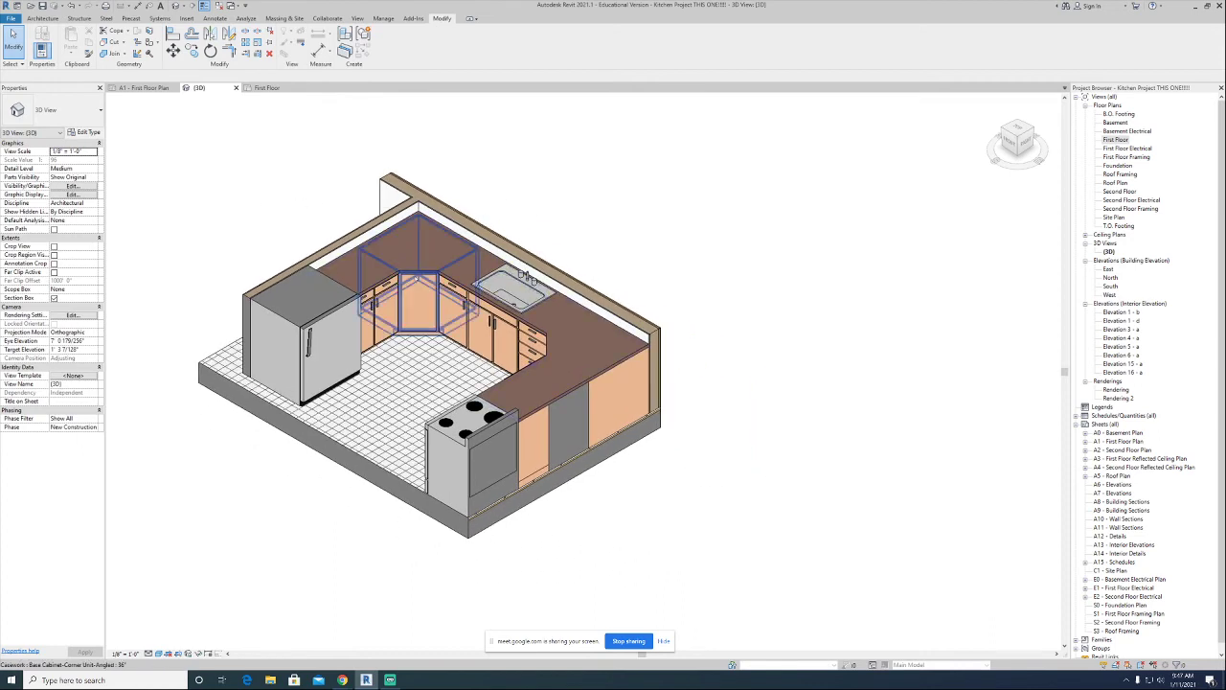
click(43, 19)
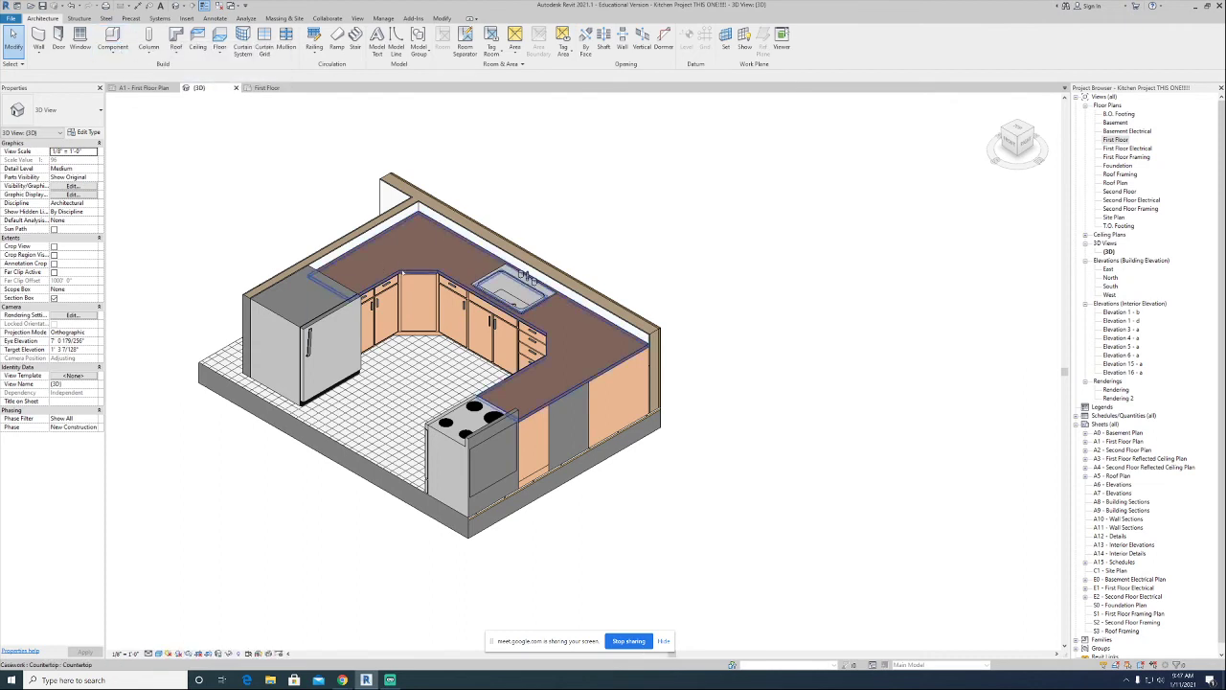
click(525, 277)
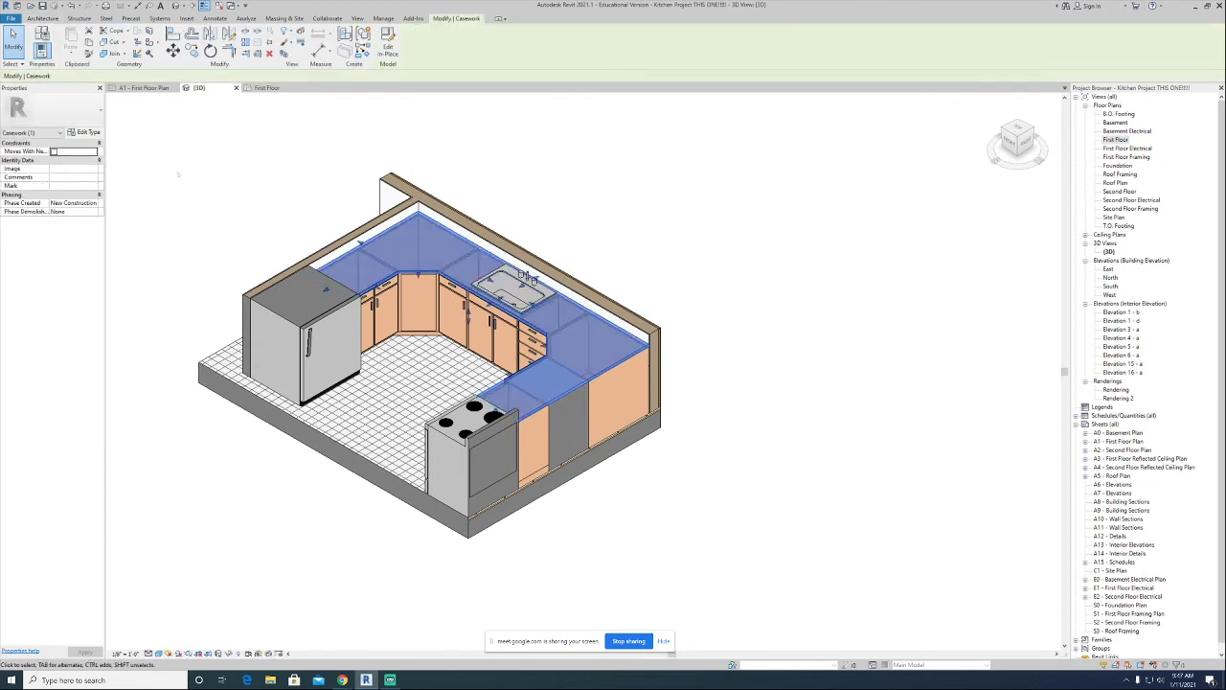
key(Escape)
middle_drag(524, 276, 556, 305)
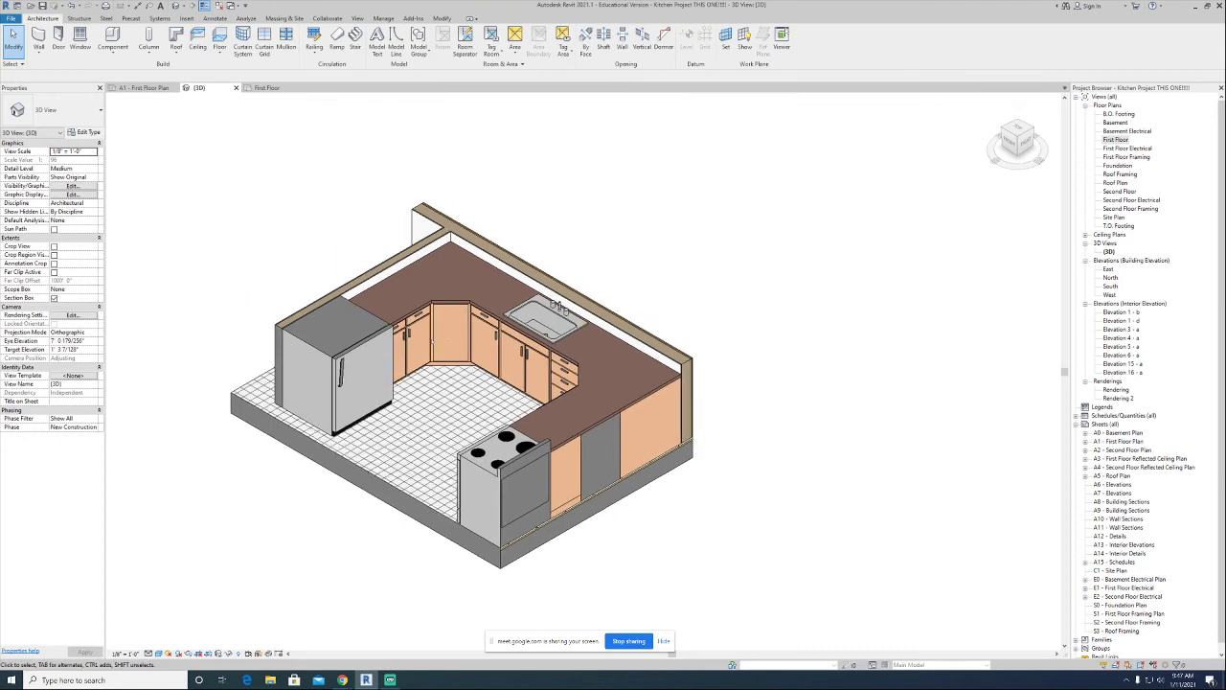
Reopen the in-place countertop and its extrusion sketch to see how it is edited, and finish both.
click(457, 303)
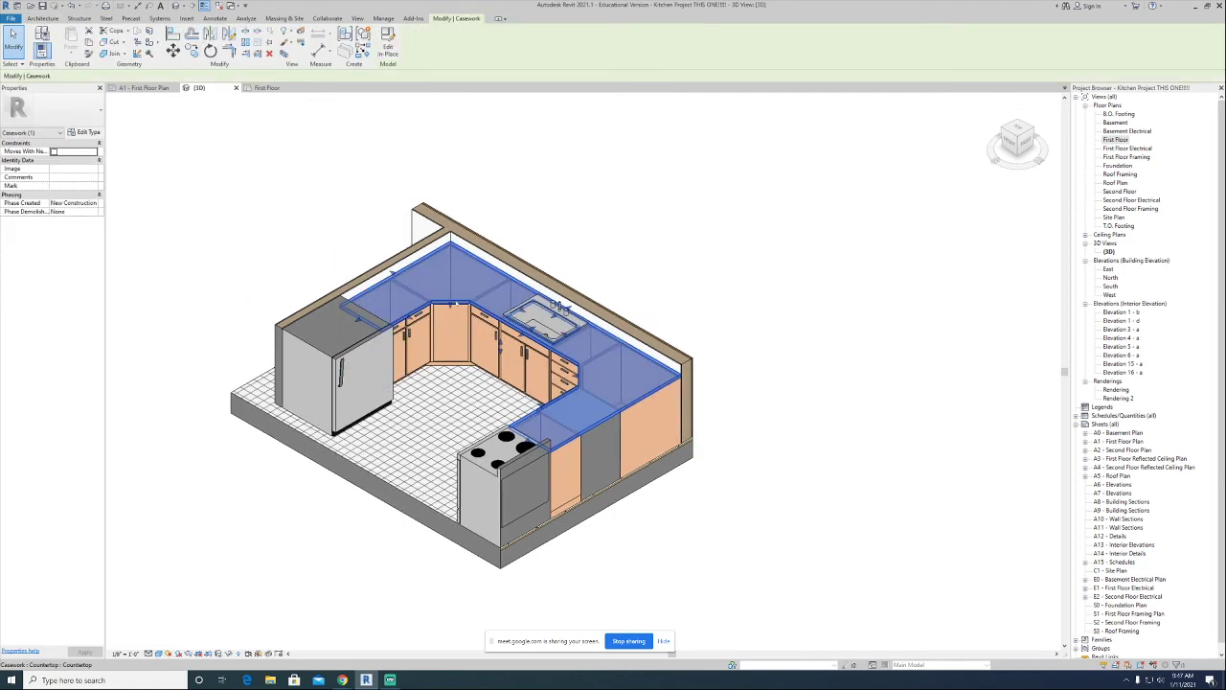
click(388, 40)
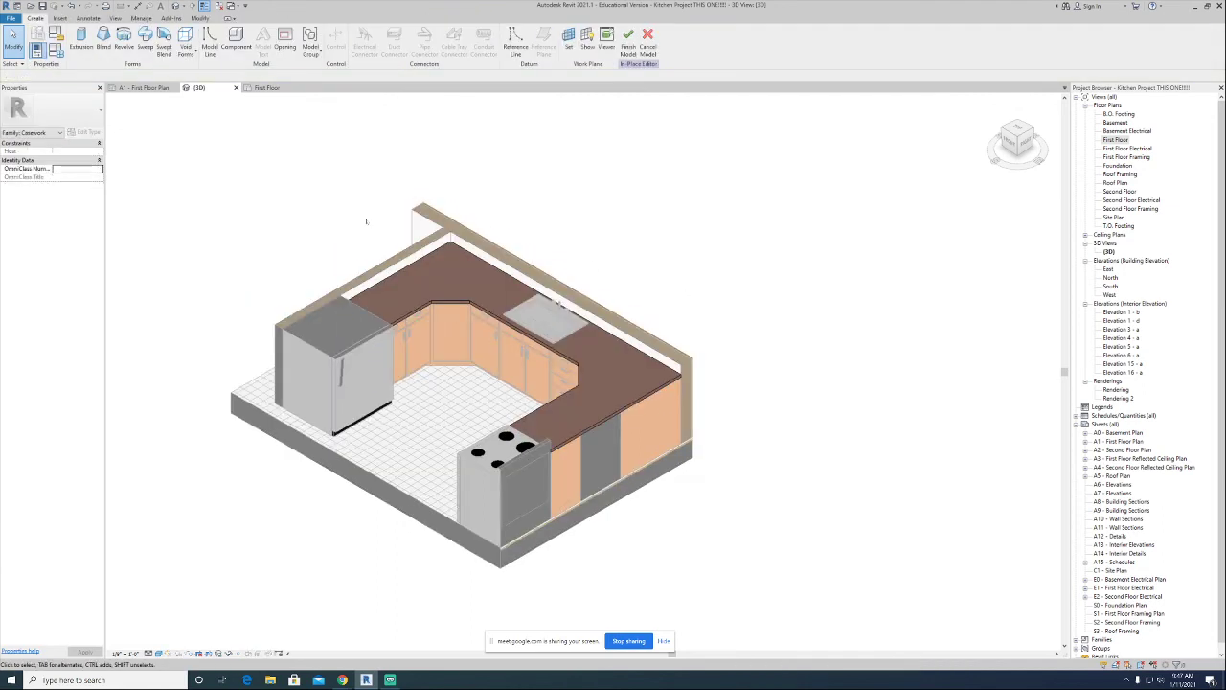
click(448, 302)
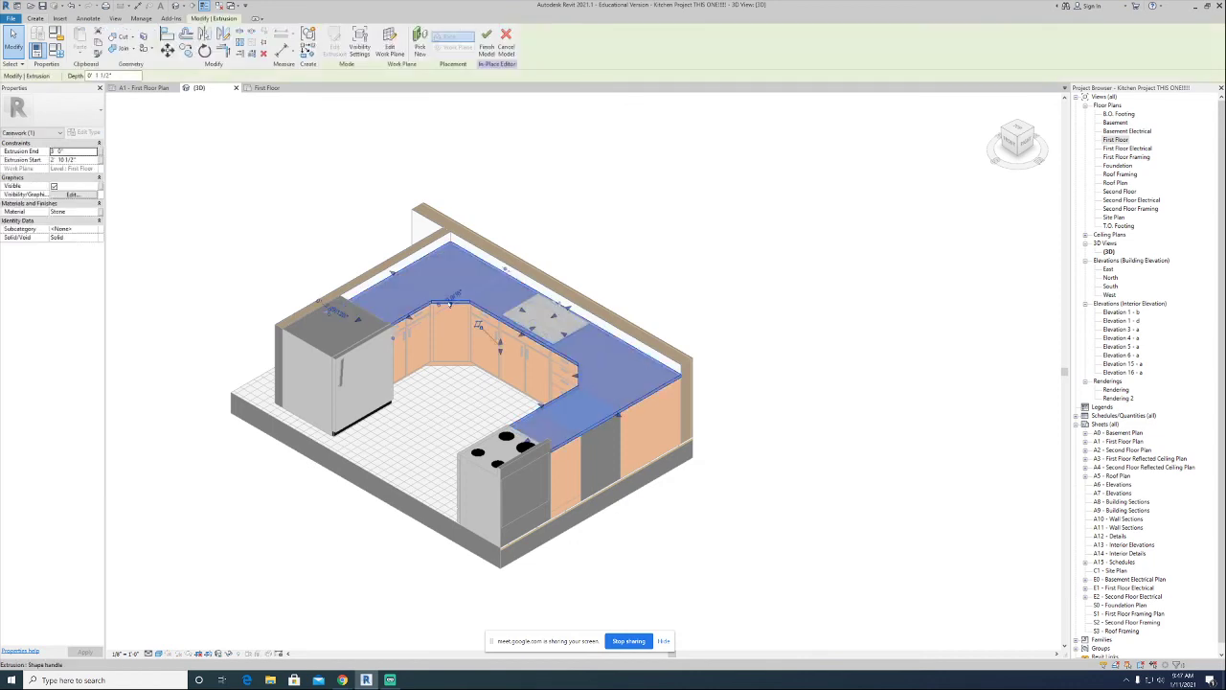
click(334, 43)
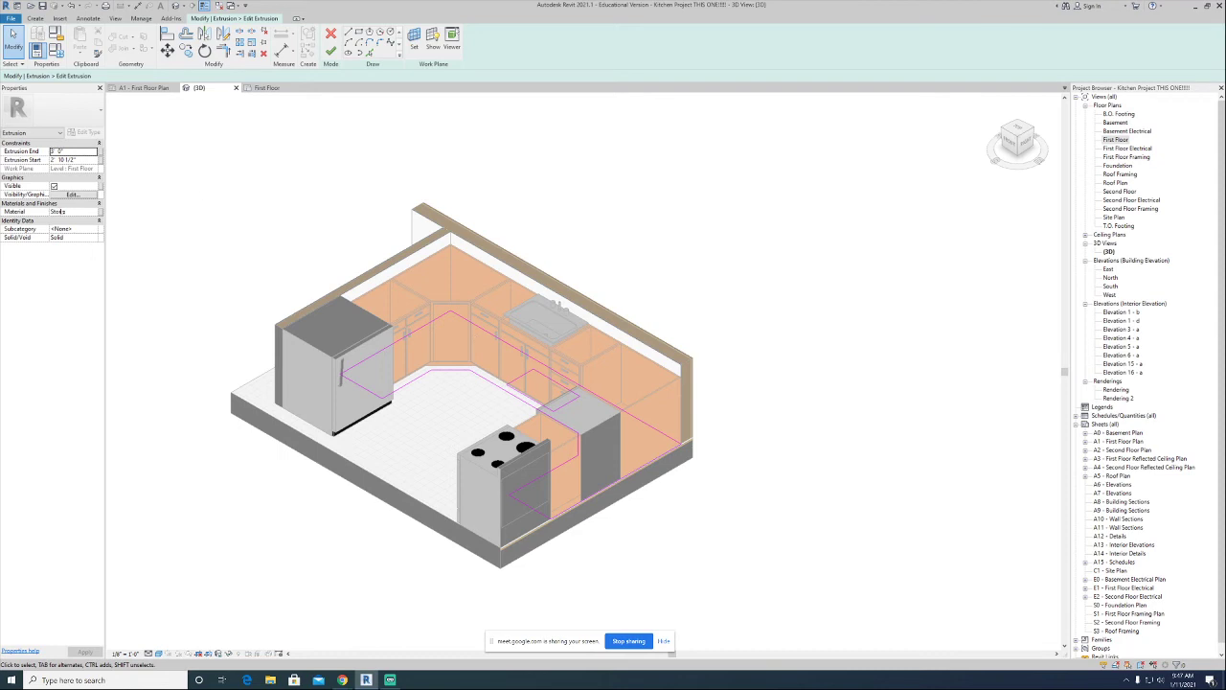
click(330, 51)
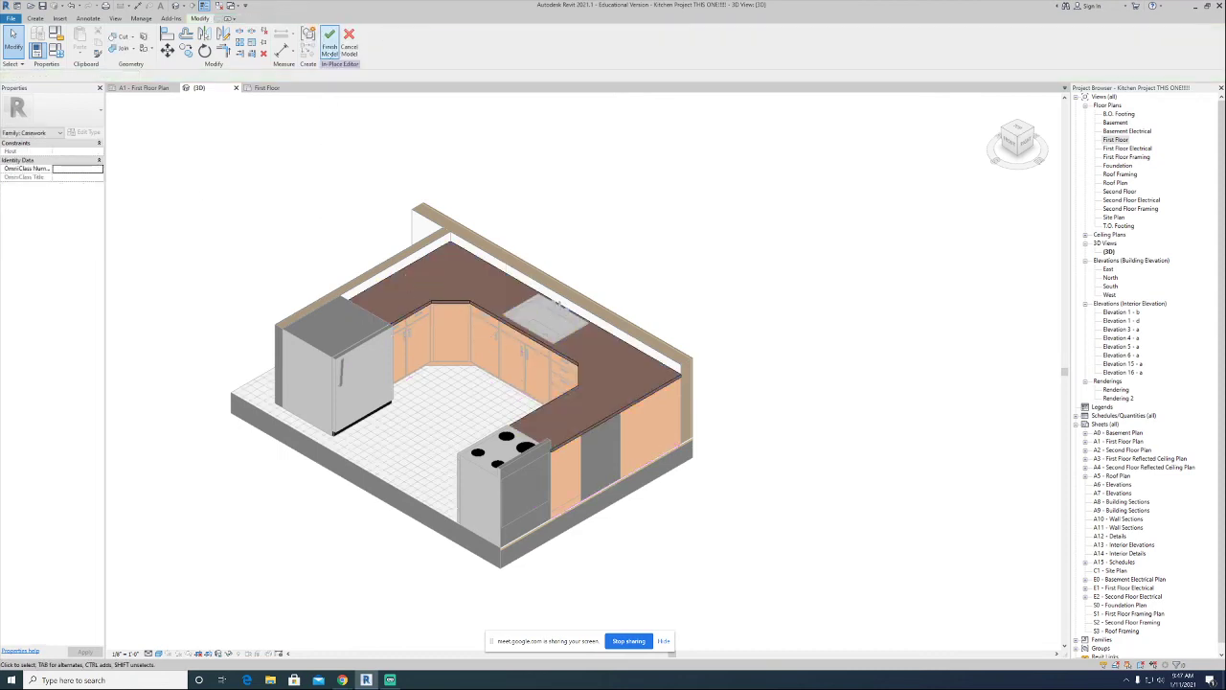
click(330, 50)
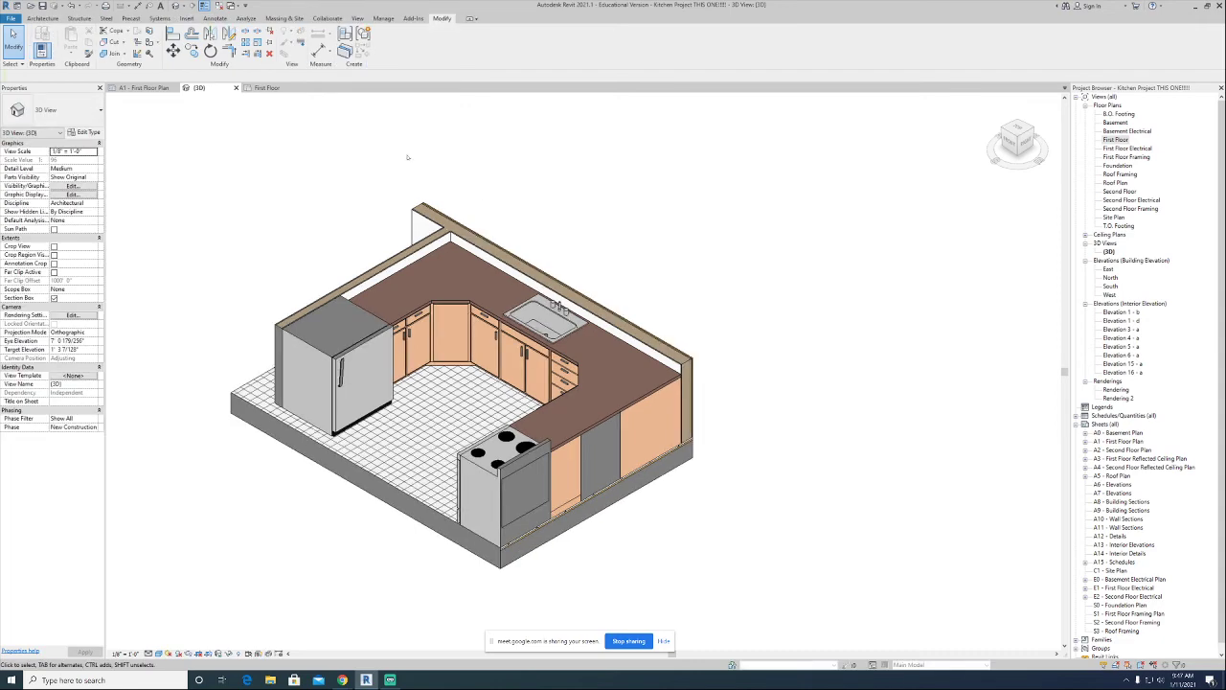
click(1008, 146)
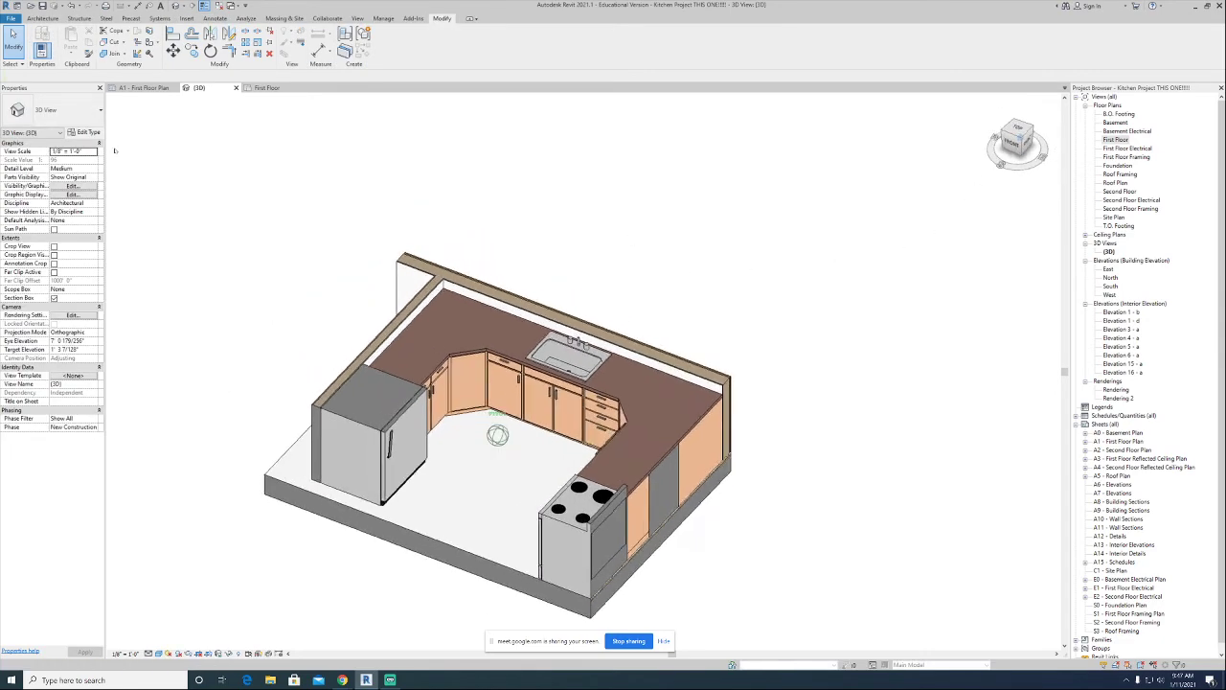
shift+middle_drag(150, 150, 837, 266)
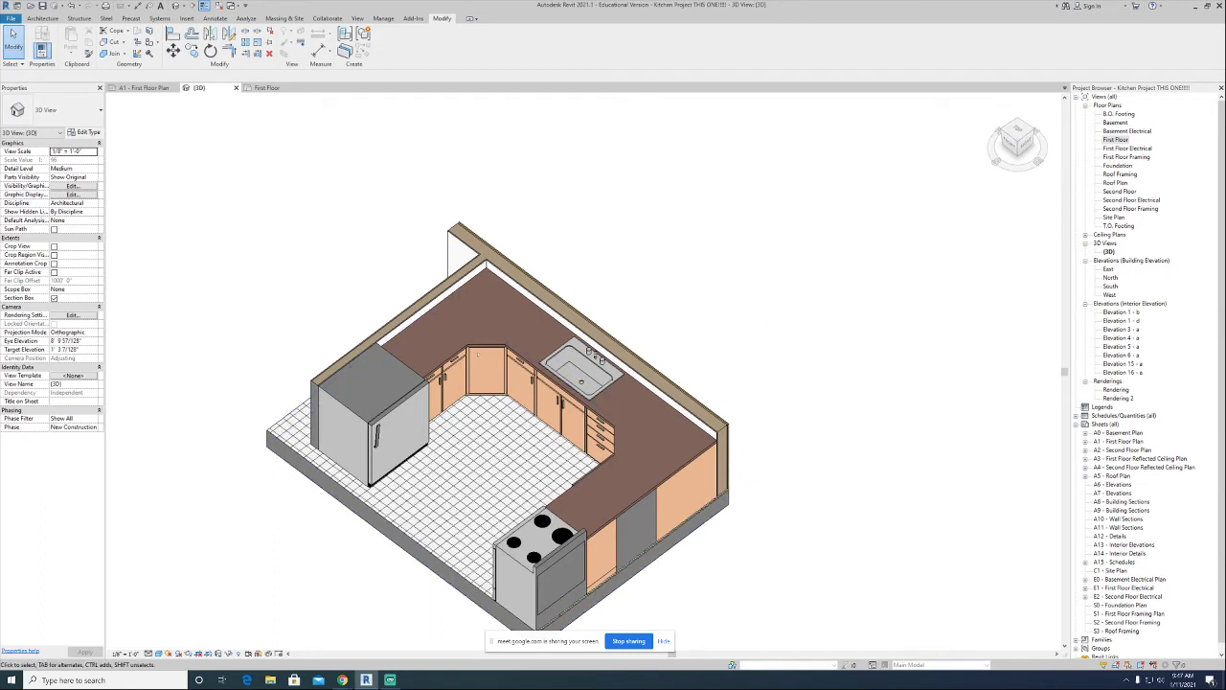
click(450, 334)
click(329, 189)
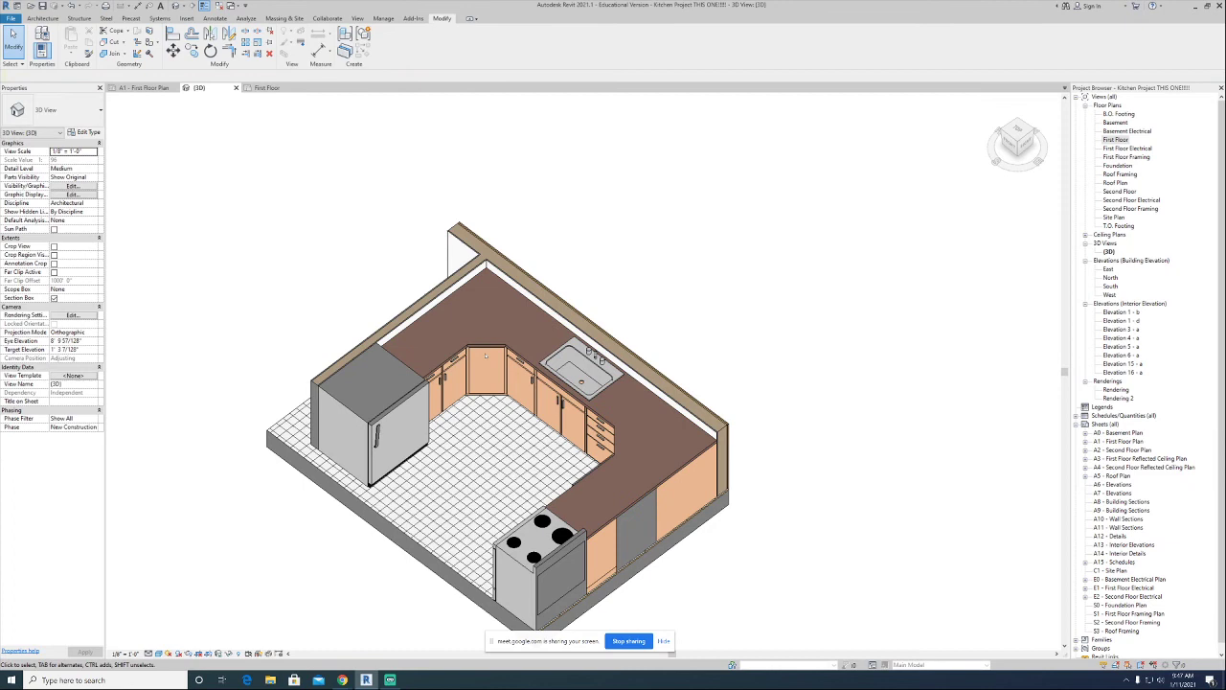
click(486, 355)
key(Escape)
Edit the countertop model in place, start a new extrusion for the backsplash, and open the First Floor plan.
click(593, 354)
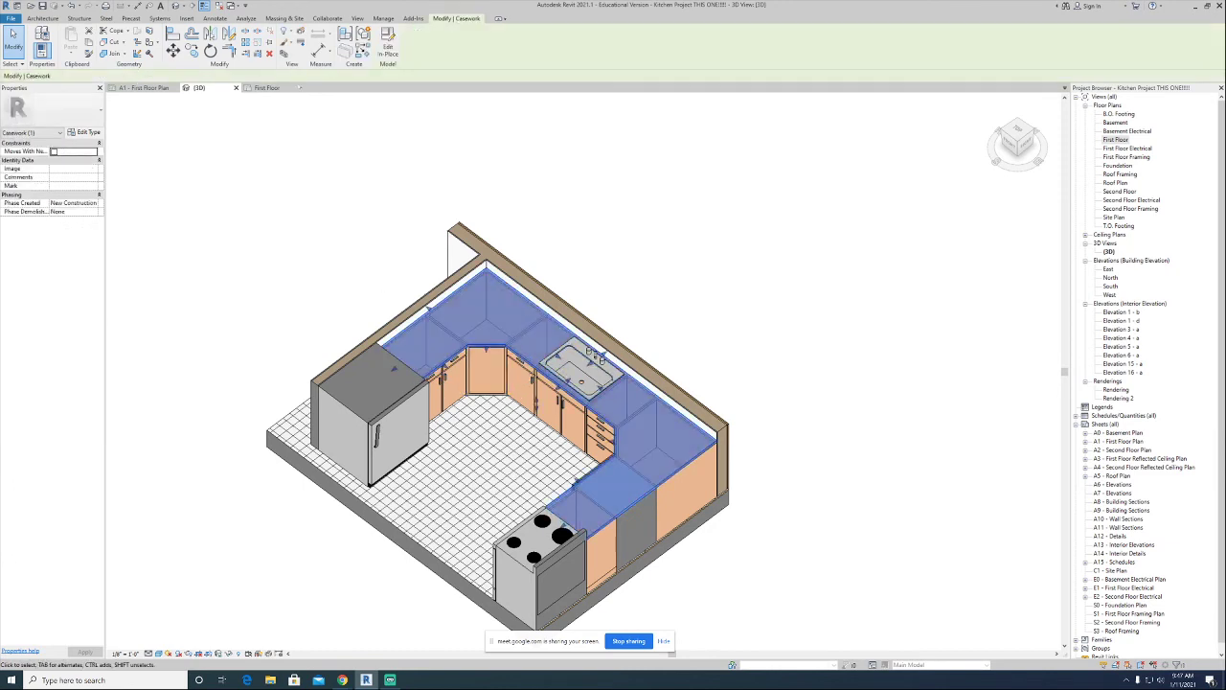
double_click(594, 355)
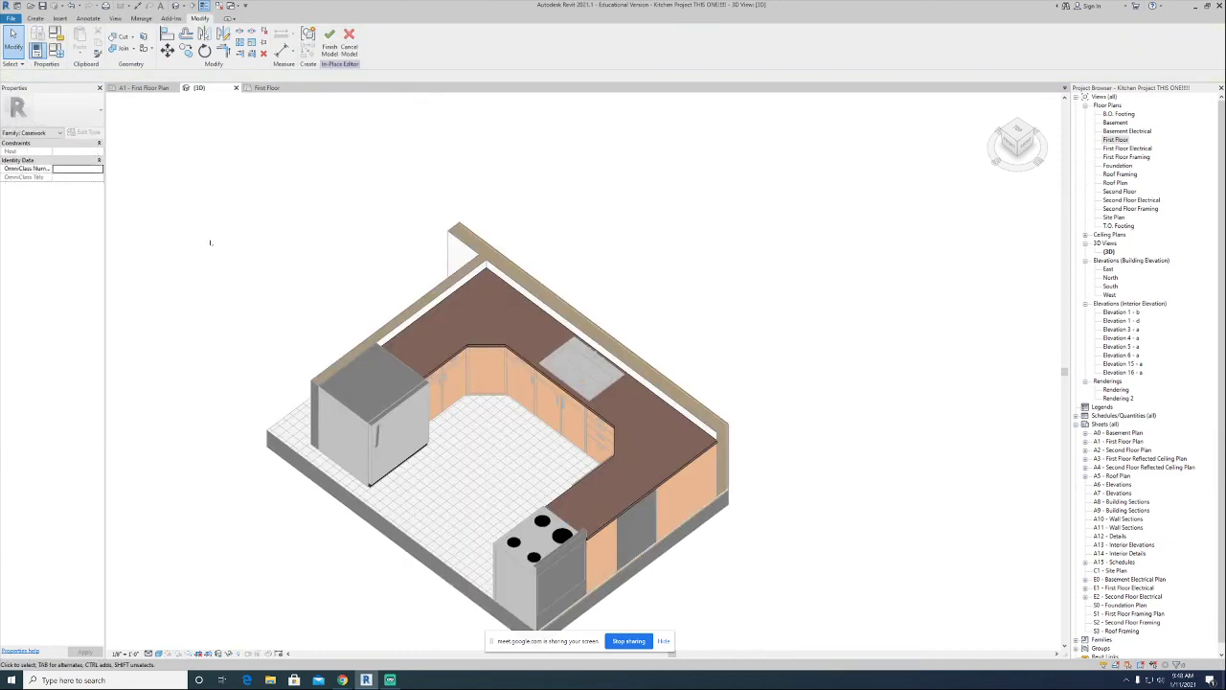
middle_drag(211, 242, 182, 333)
click(35, 18)
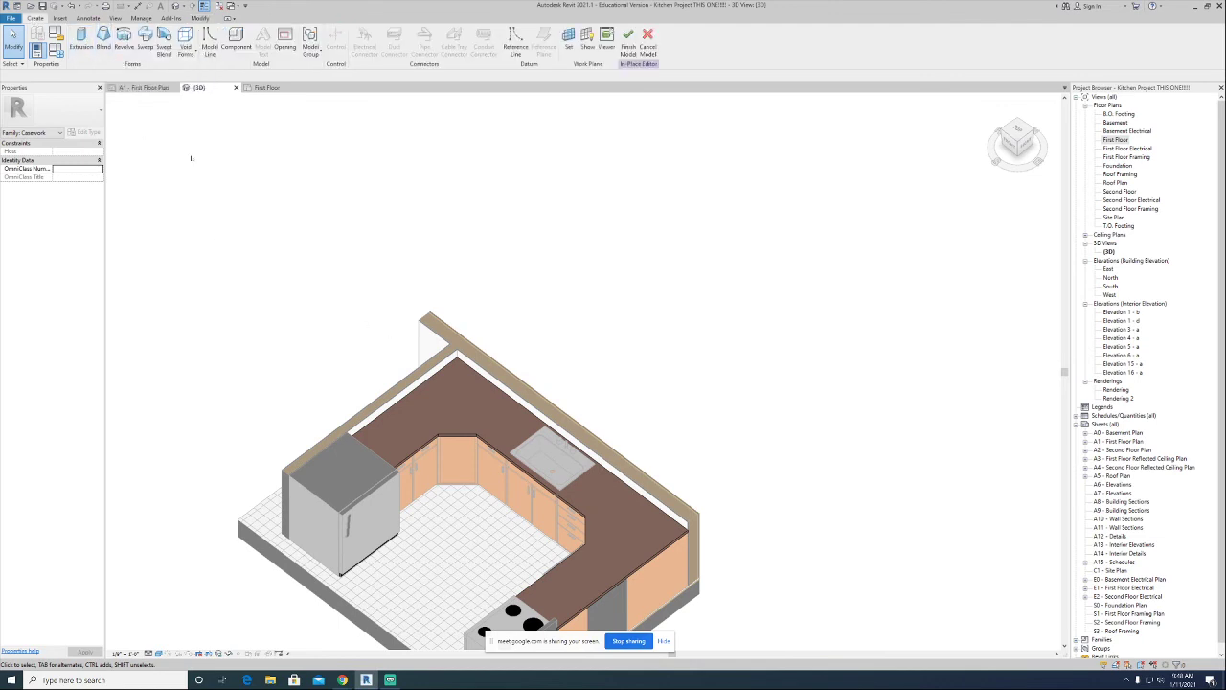
click(81, 42)
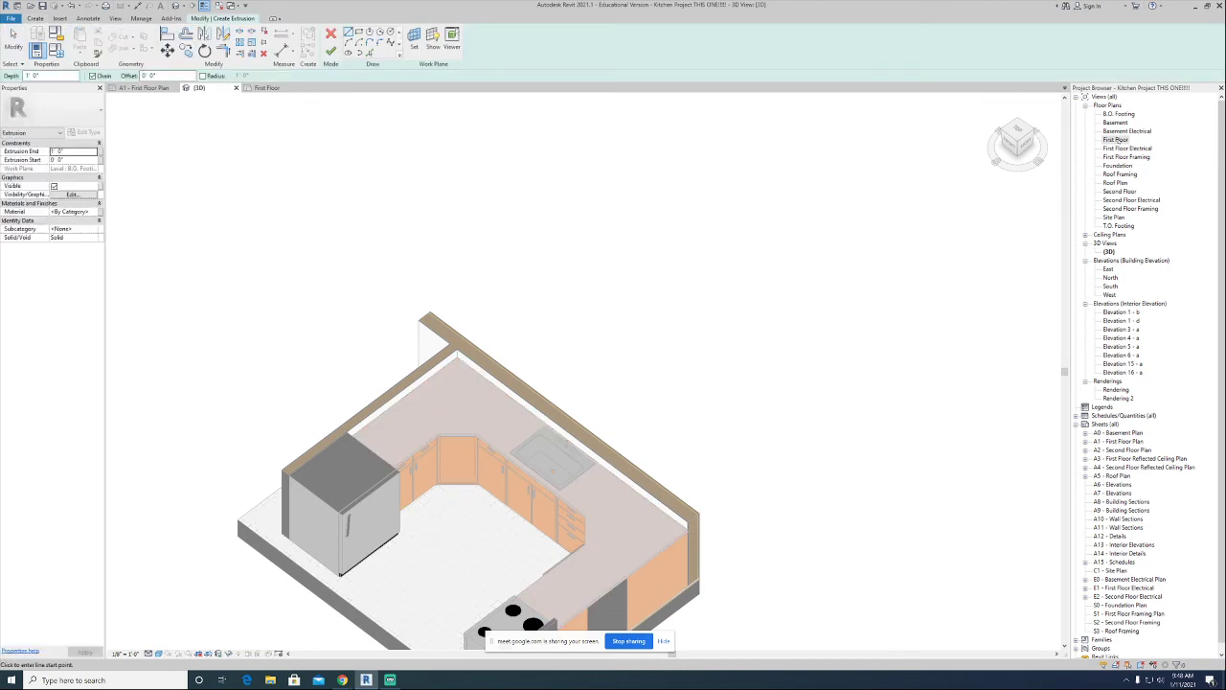
double_click(1116, 140)
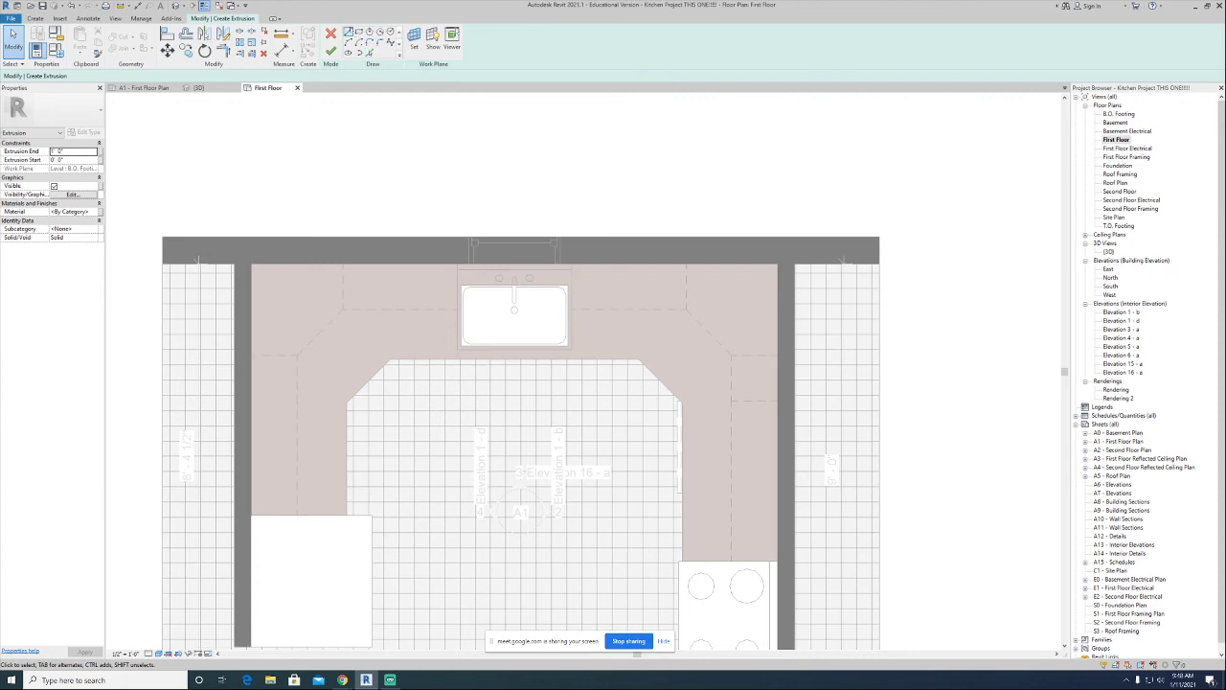
Sketch the backsplash's outer lines along the left, back and right wall faces, from the refrigerator around to the range.
click(349, 33)
scroll(254, 503, up, 3)
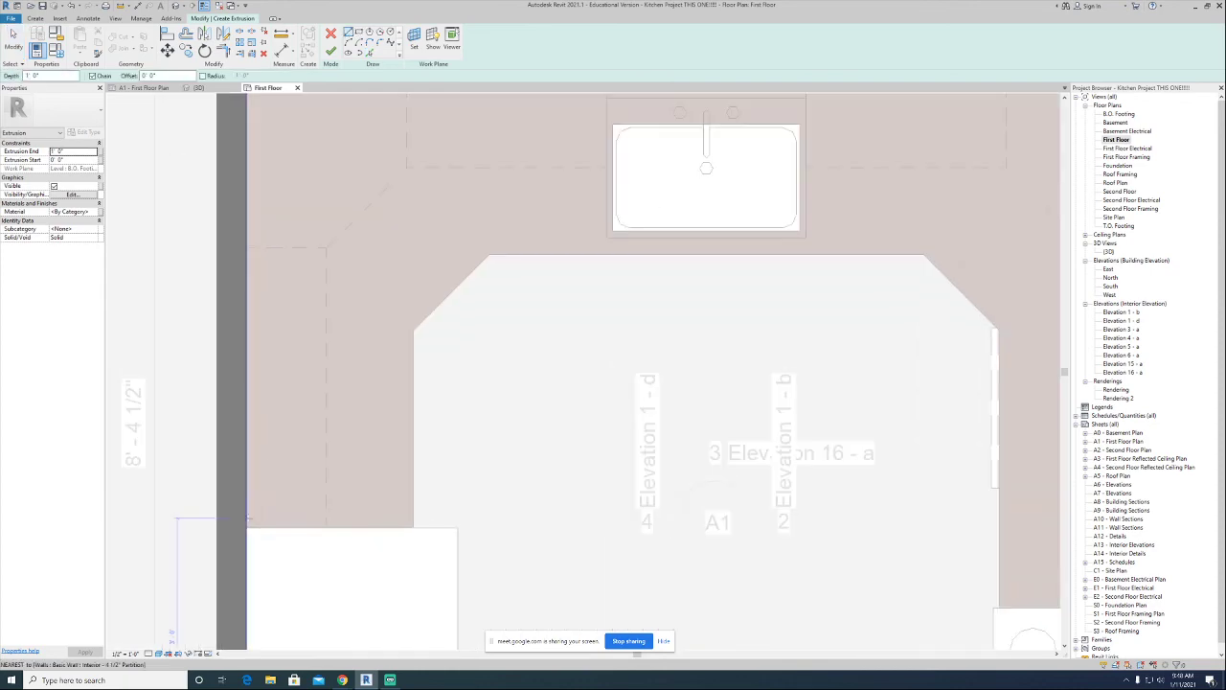
click(248, 524)
middle_drag(254, 131, 202, 346)
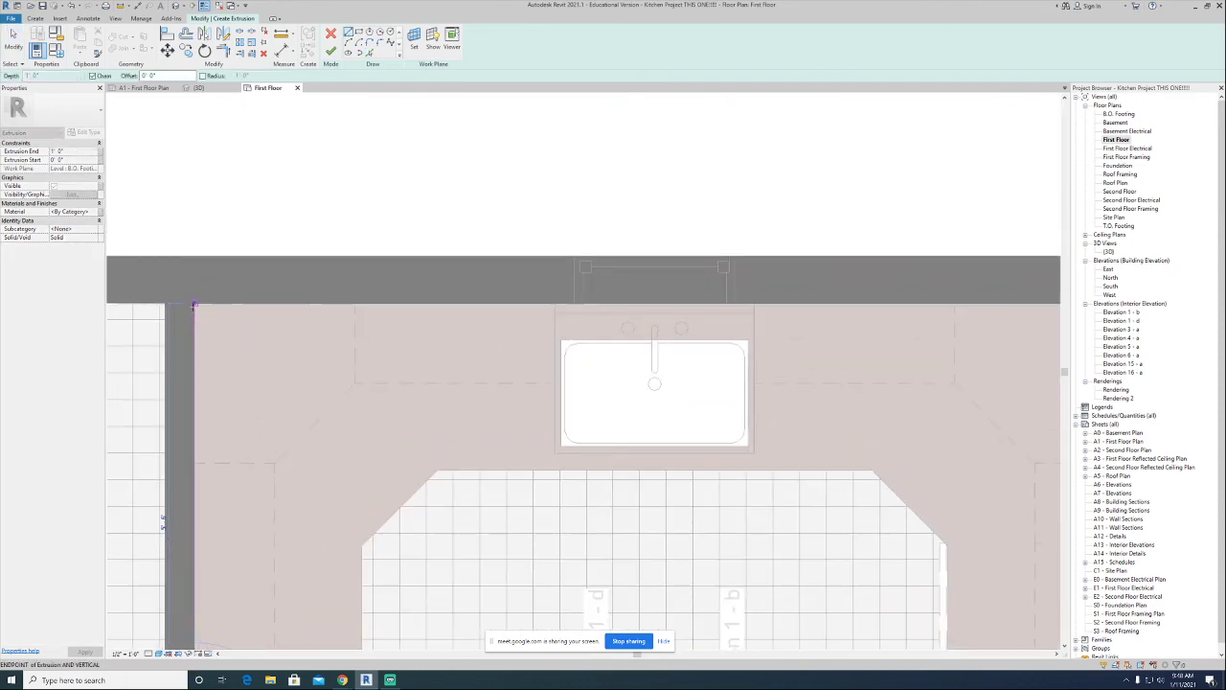
middle_drag(958, 316, 517, 259)
click(676, 254)
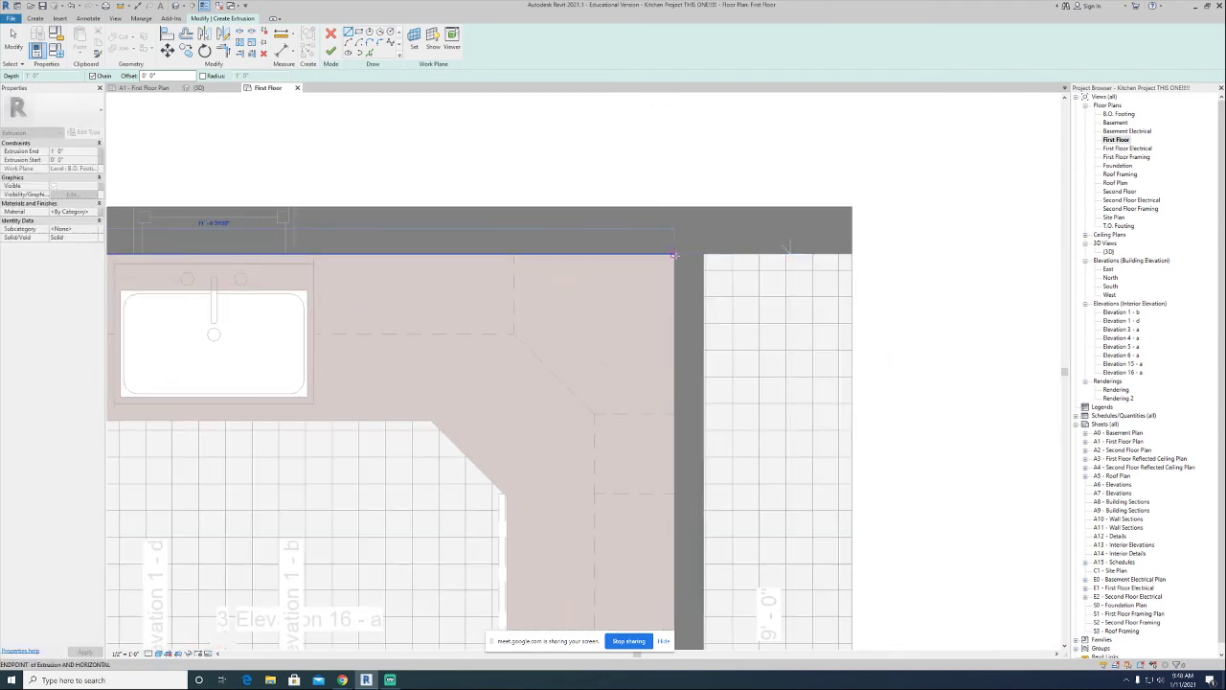
middle_drag(646, 424, 604, 138)
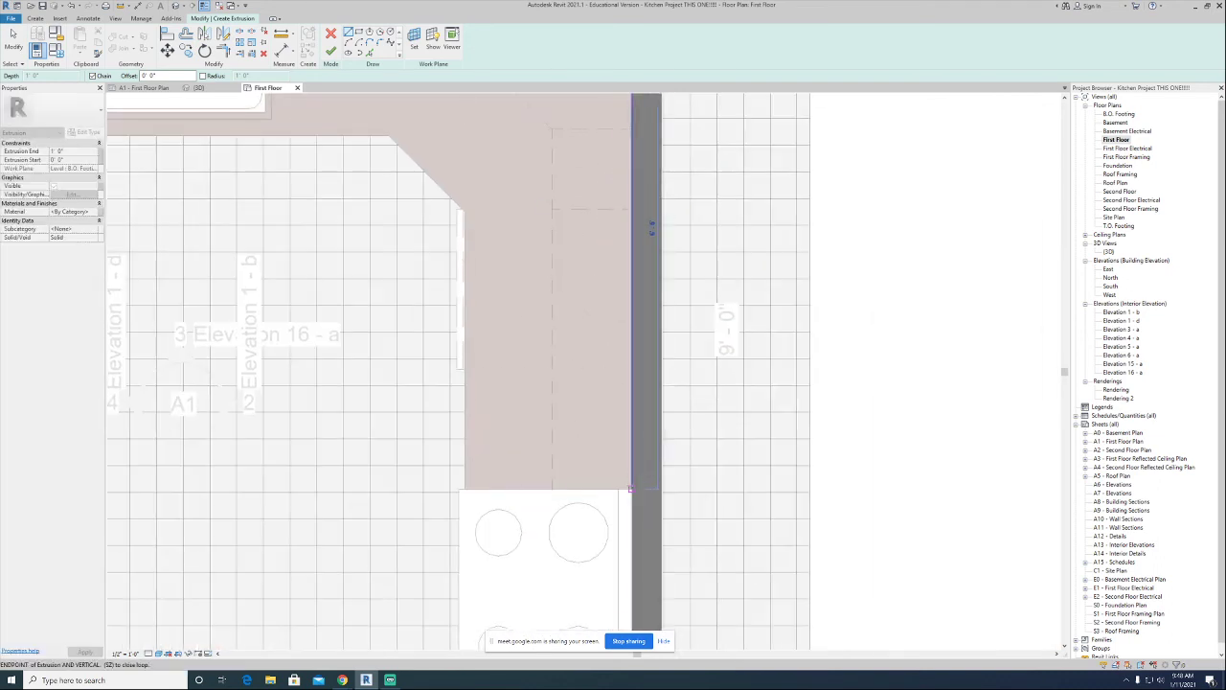
click(632, 489)
Try to sketch the backsplash's short end line along the range, and delete it.
scroll(633, 490, up, 3)
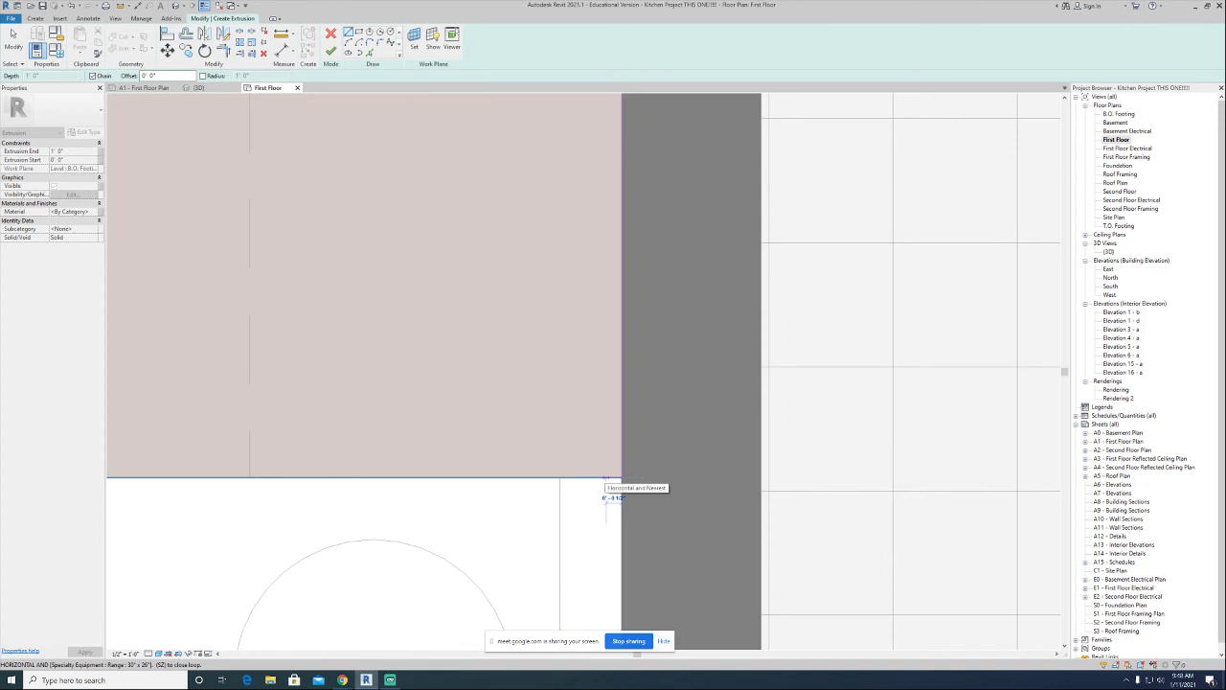
text(1)
key(Return)
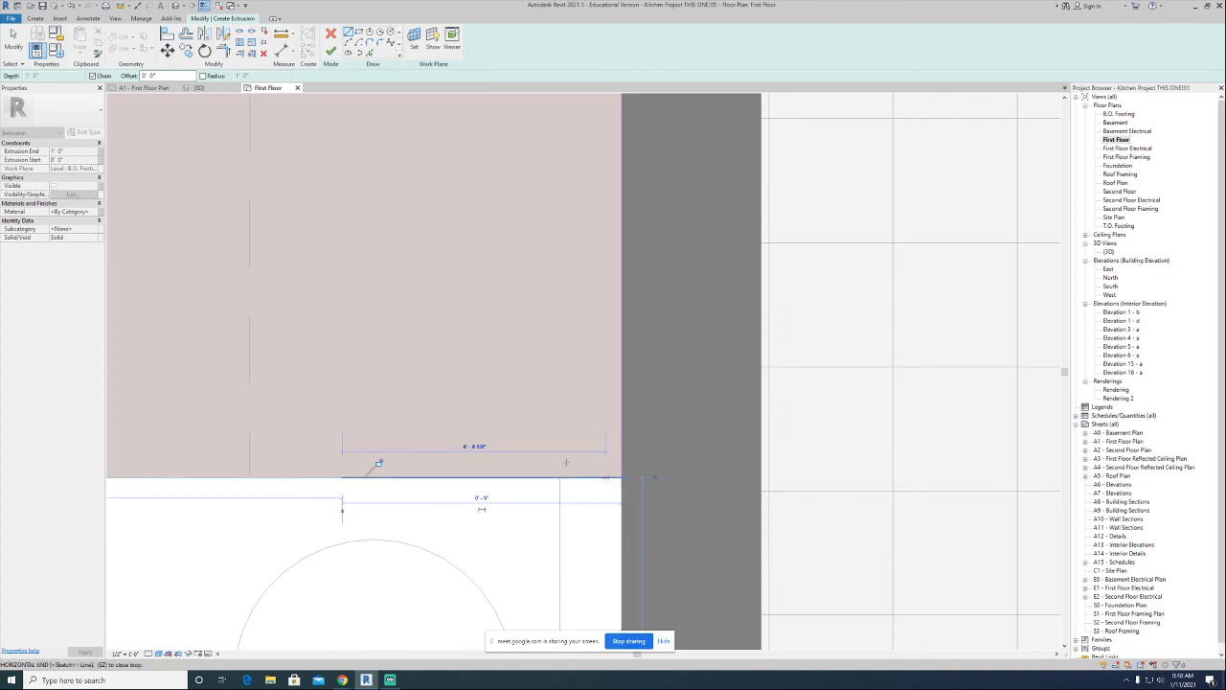
key(Escape)
key(Escape)
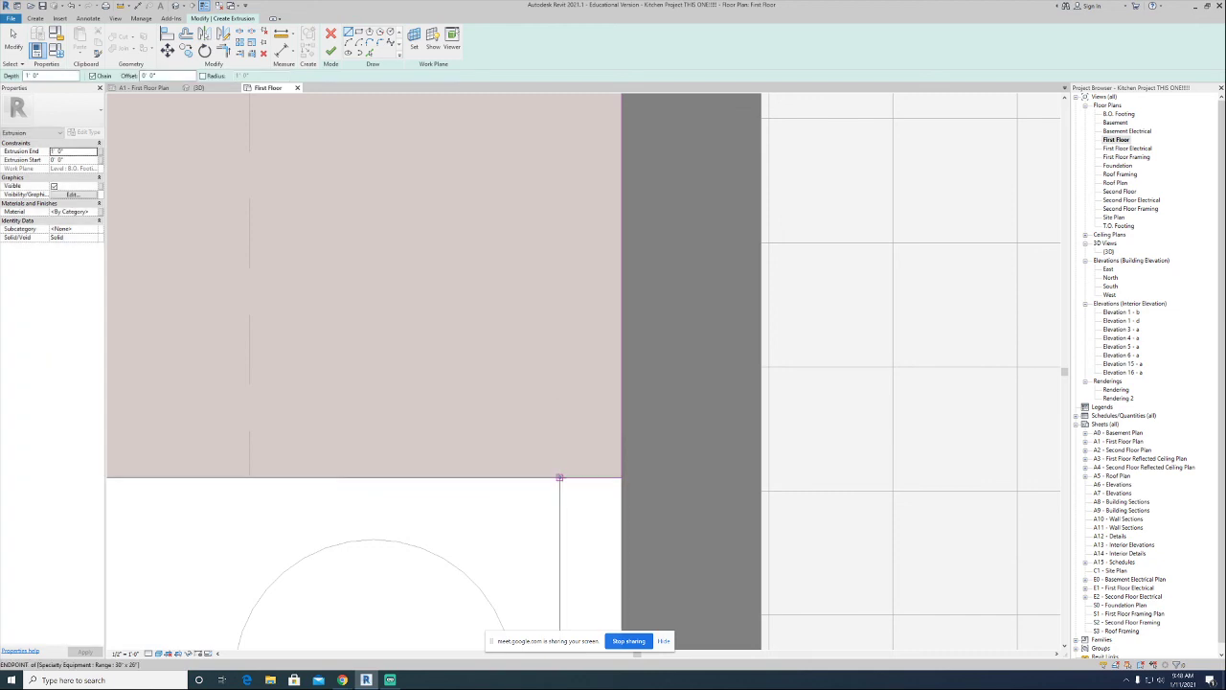
click(581, 479)
key(Delete)
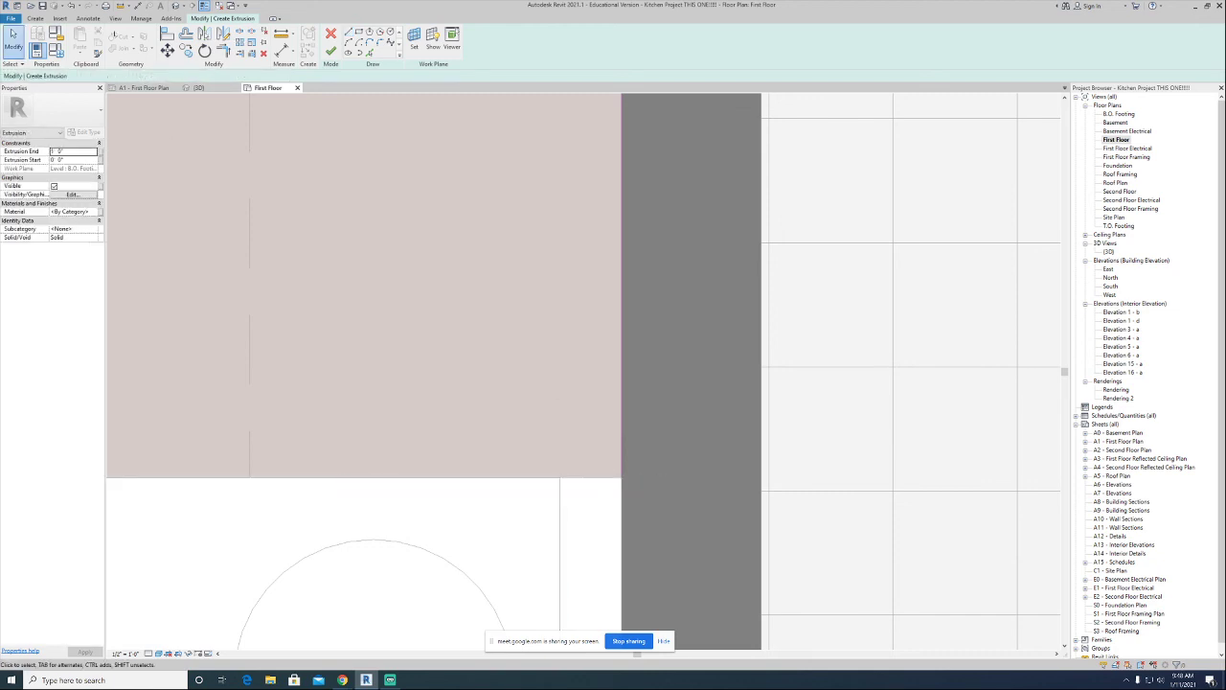
Sketch a 3/4" end line at the range and an inner line parallel to the right wall up to the back corner.
key(l)
key(i)
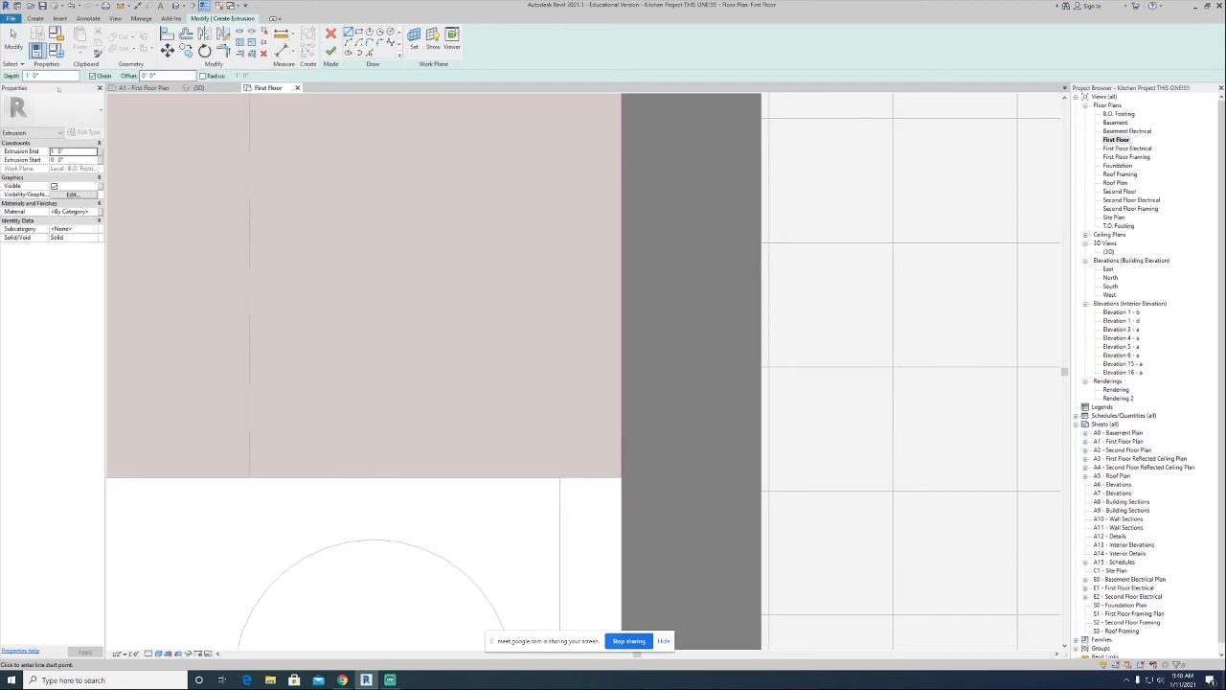
click(620, 477)
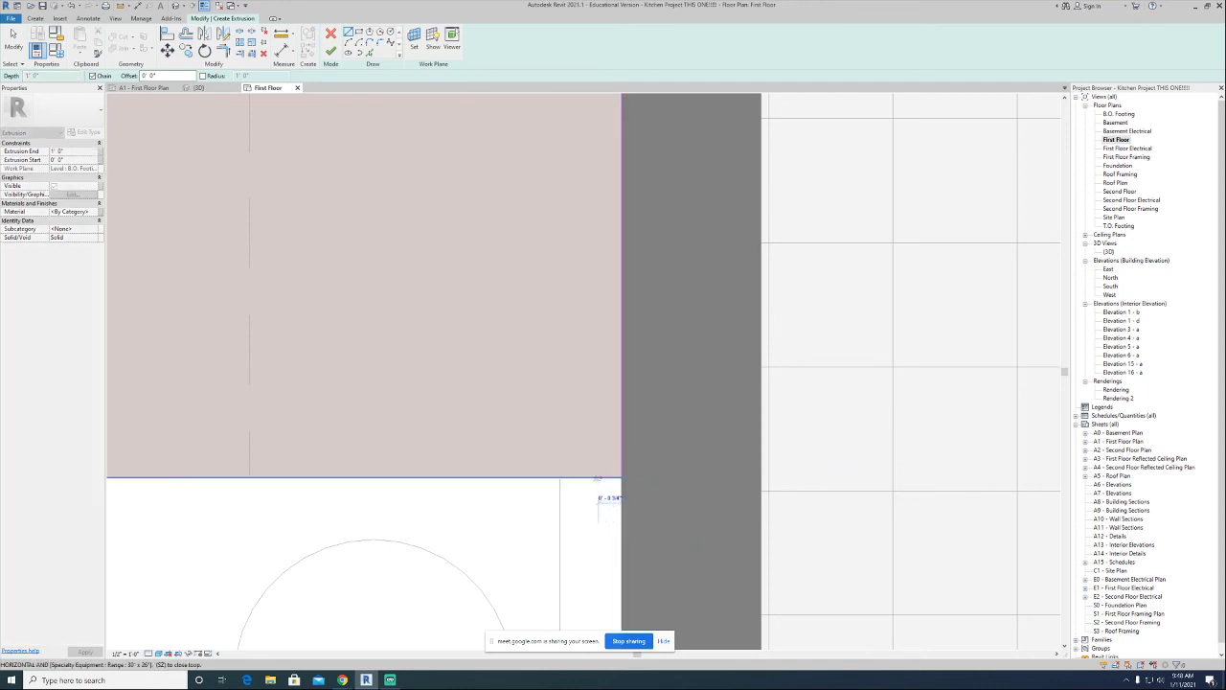
scroll(593, 316, down, 2)
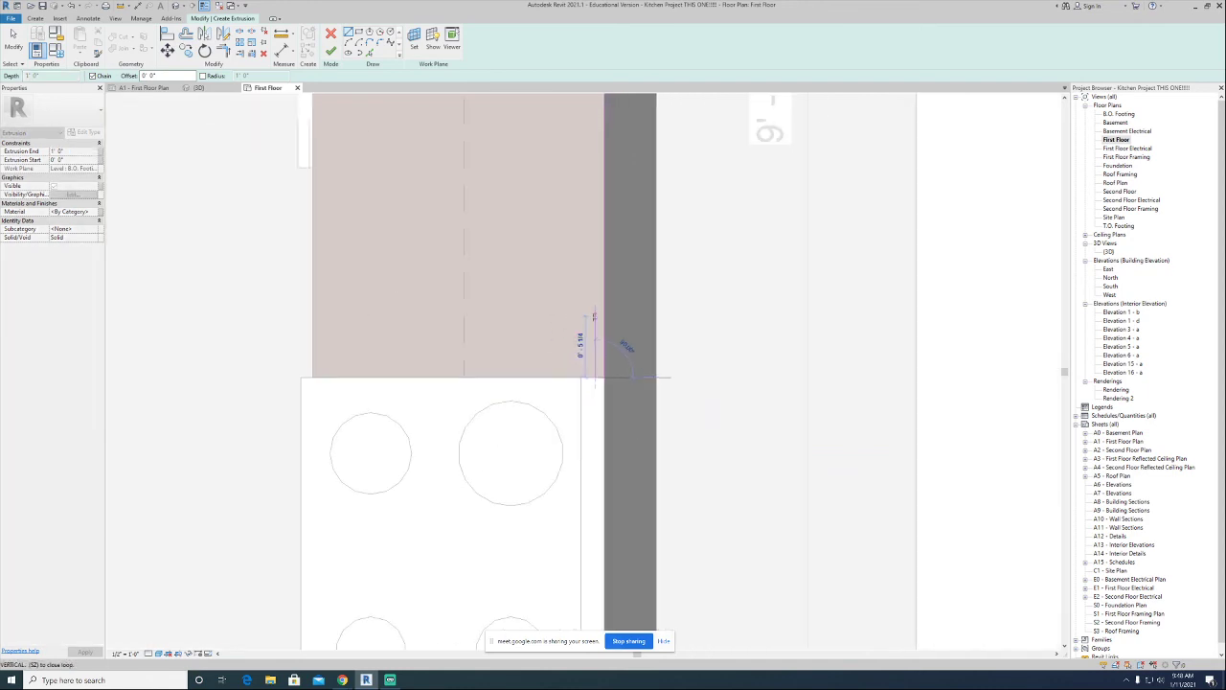
scroll(584, 165, down, 3)
middle_drag(584, 170, 571, 484)
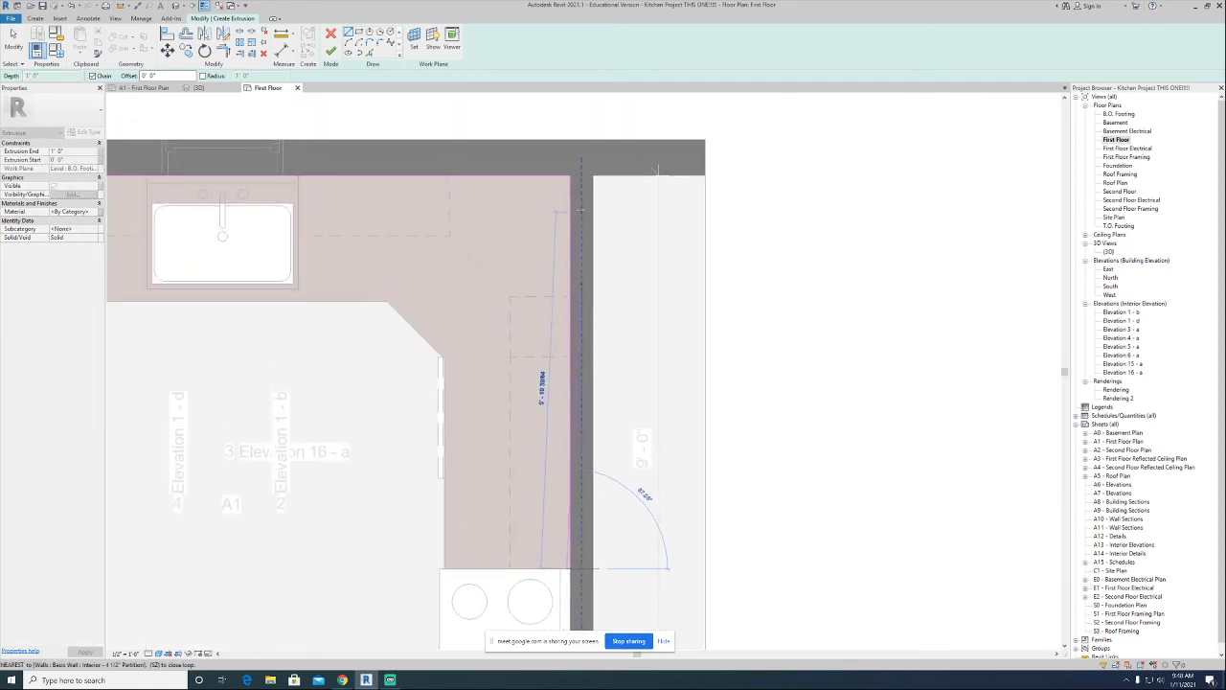
scroll(568, 186, up, 2)
click(565, 184)
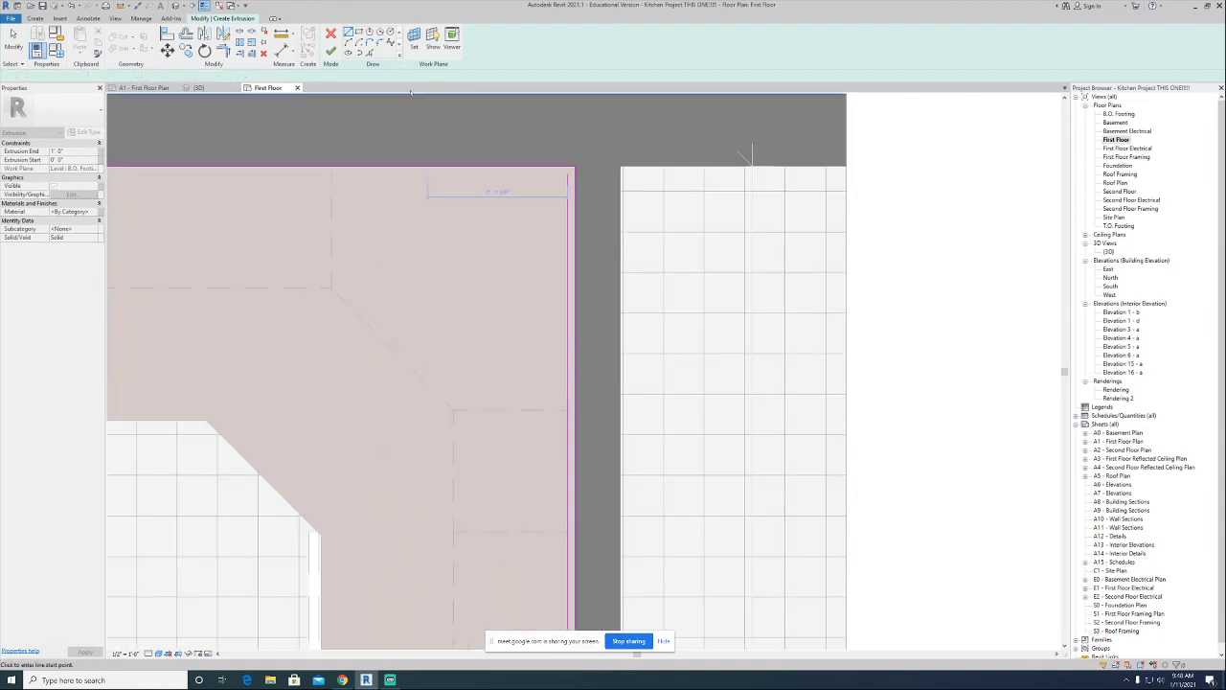
key(Escape)
key(Escape)
Offset the backsplash's back and left wall lines inward by 0' 0 3/4" using Pick Lines.
click(368, 54)
text(0' 0 3/4")
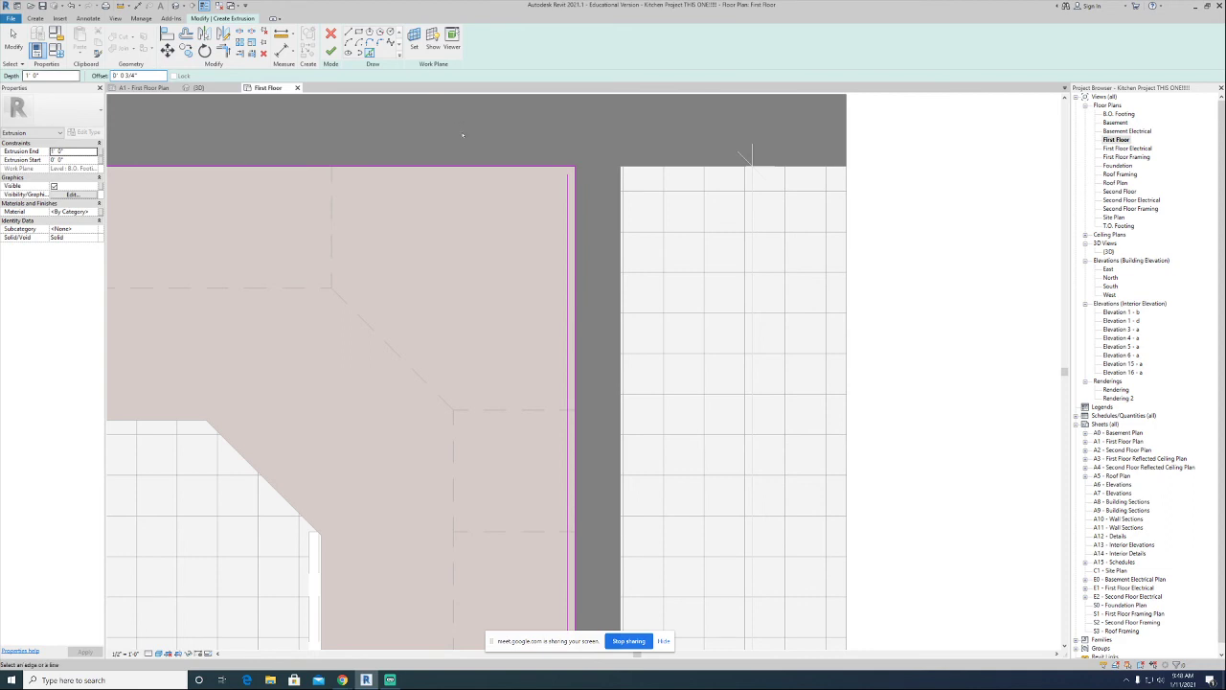
click(483, 170)
scroll(551, 199, down, 4)
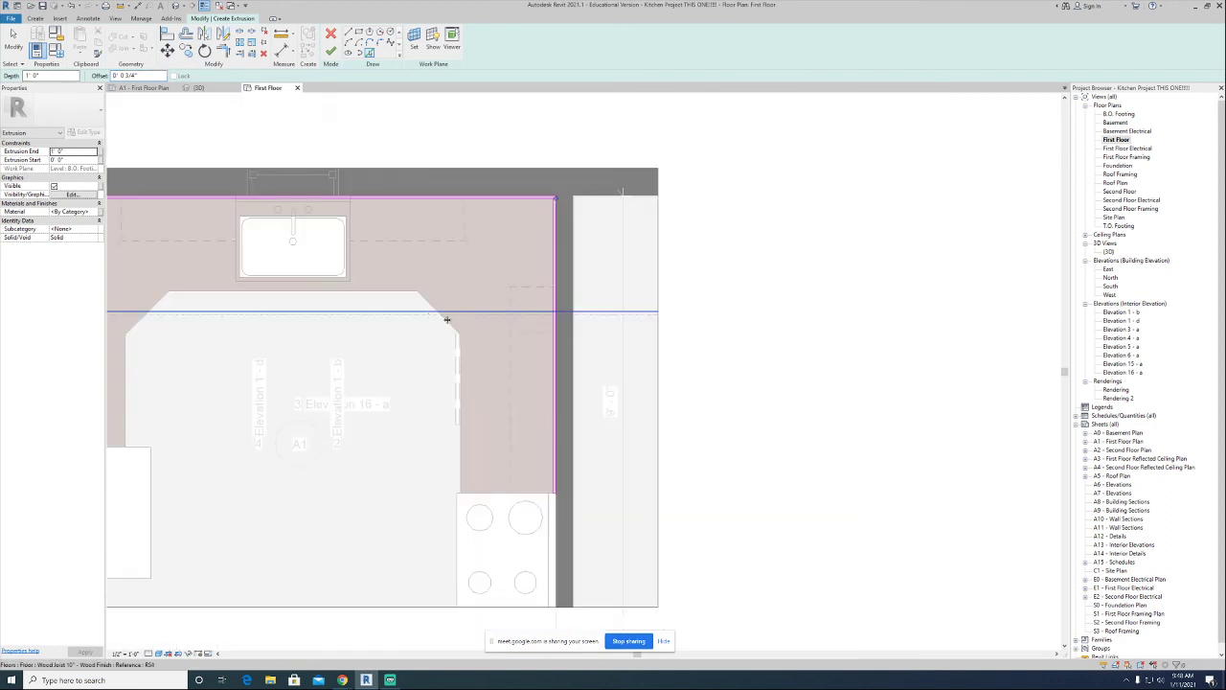
middle_drag(163, 305, 617, 310)
scroll(615, 309, up, 3)
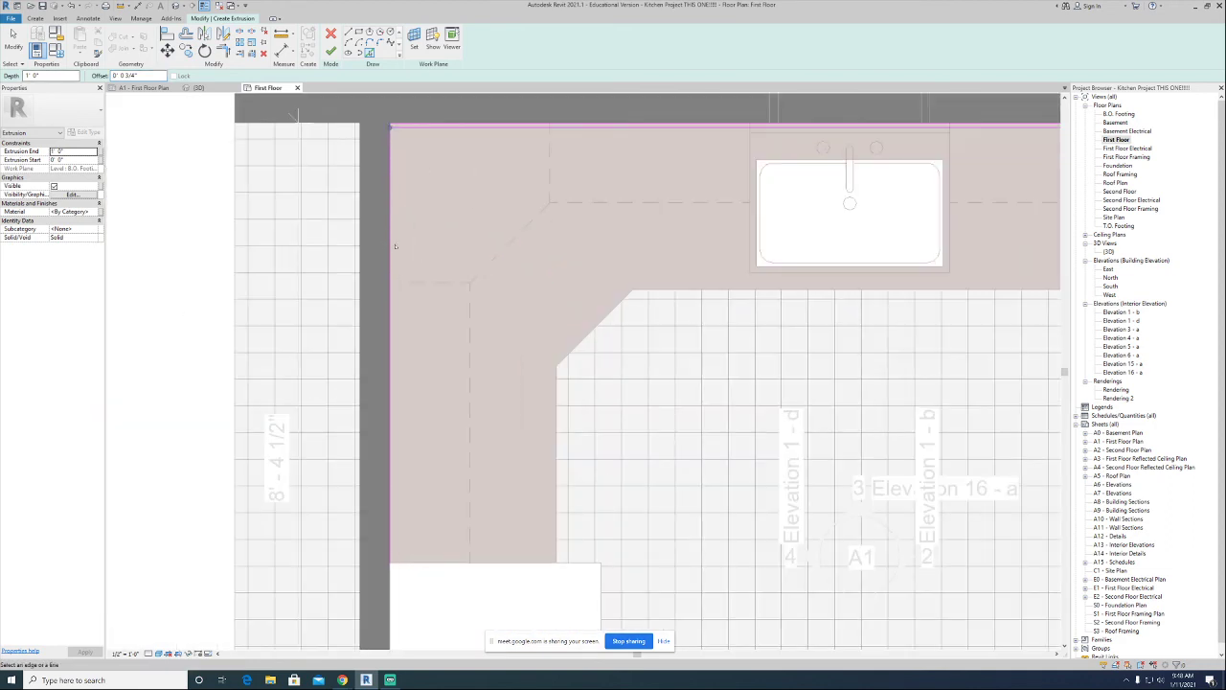
click(395, 246)
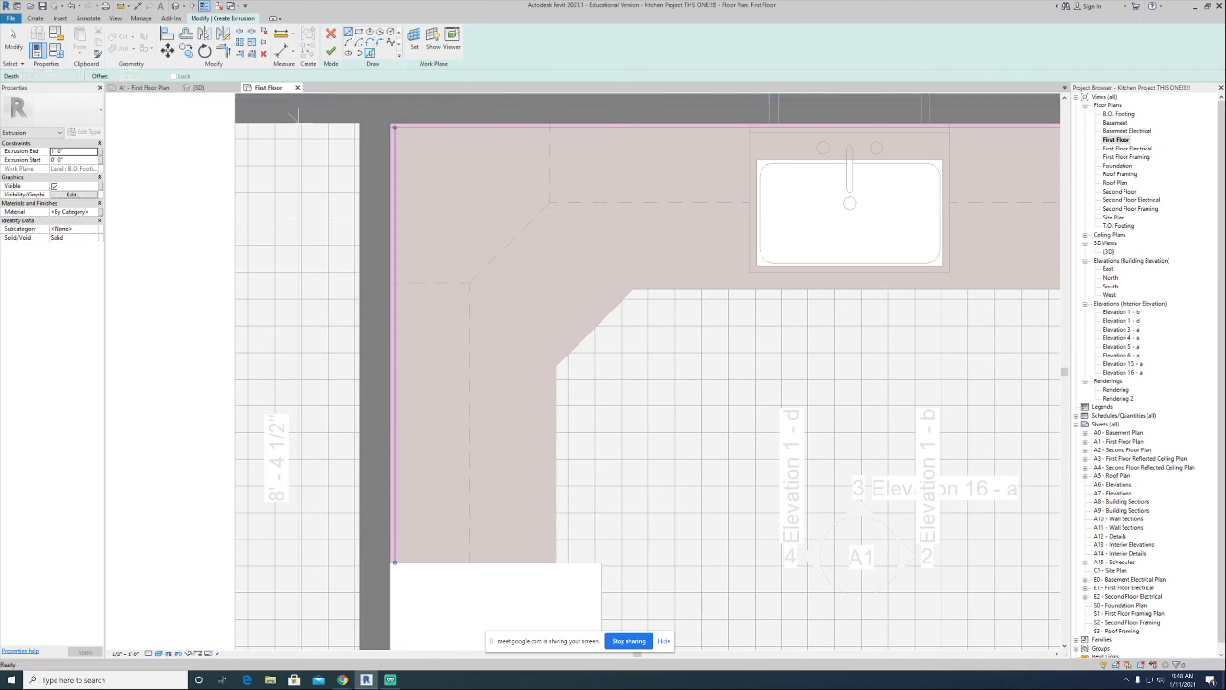
Reset the line offset to 0 and close the backsplash sketch with a short end line at the refrigerator.
text(li)
text(0)
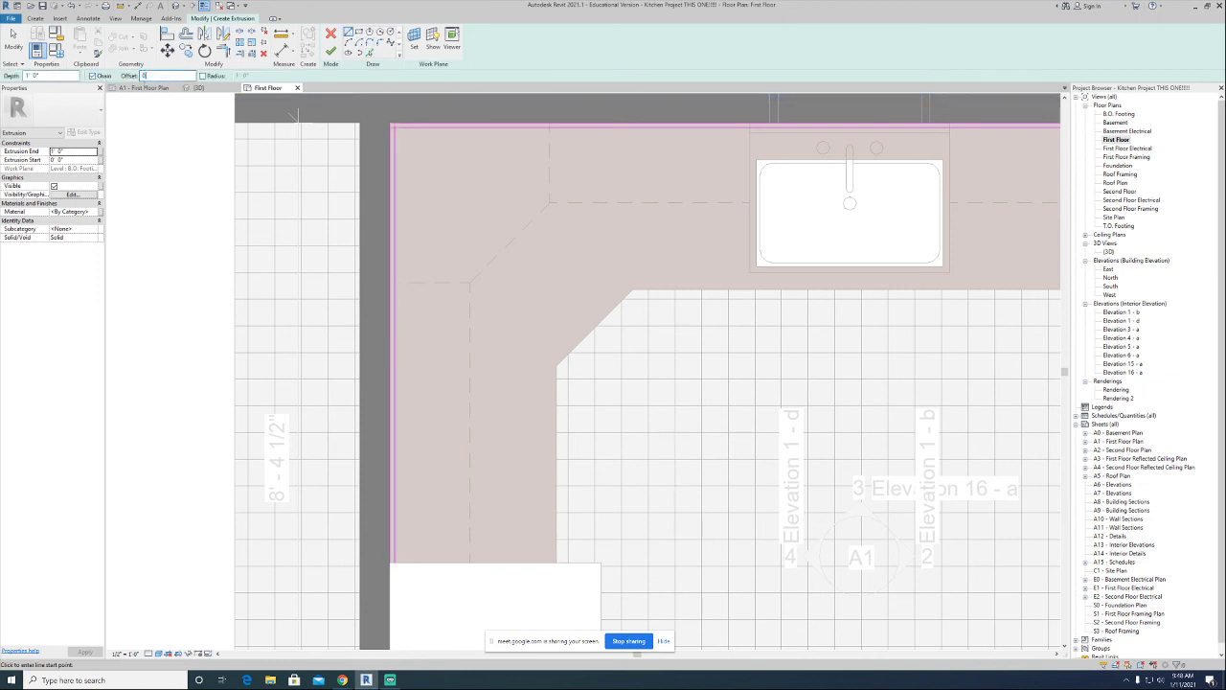
key(Return)
scroll(408, 560, up, 3)
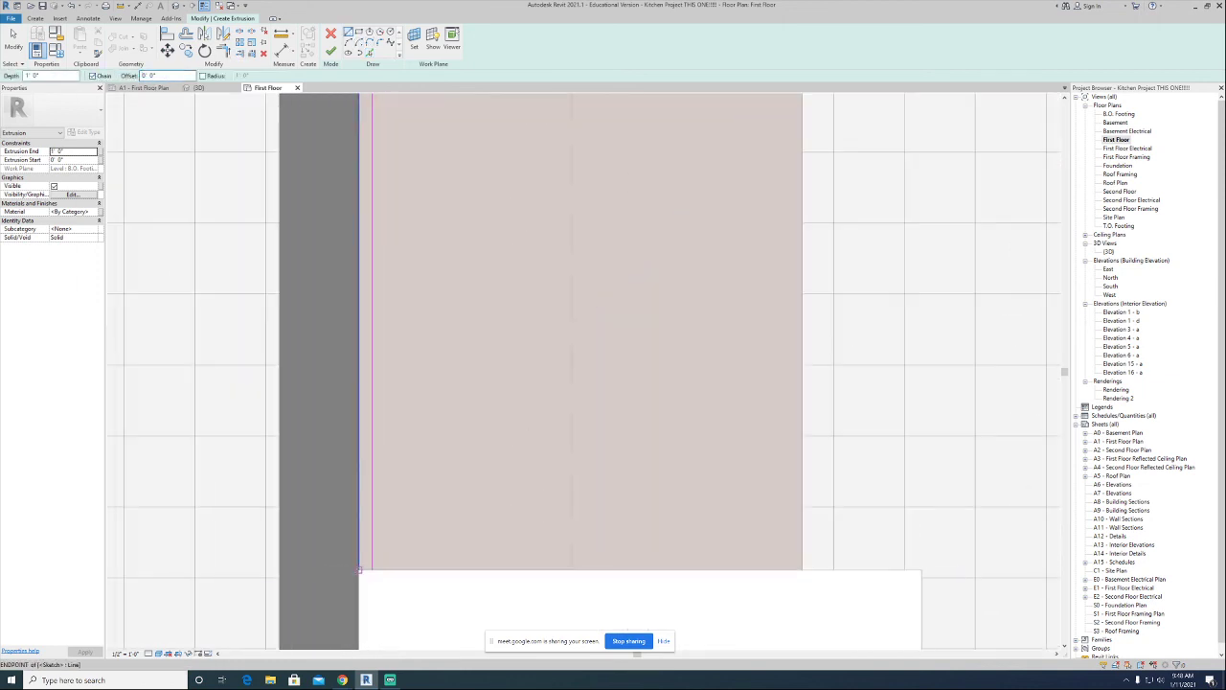
scroll(456, 418, down, 3)
scroll(473, 404, down, 1)
Trim the backsplash sketch's inner back and left lines to meet at the back-left corner.
middle_drag(473, 404, 328, 611)
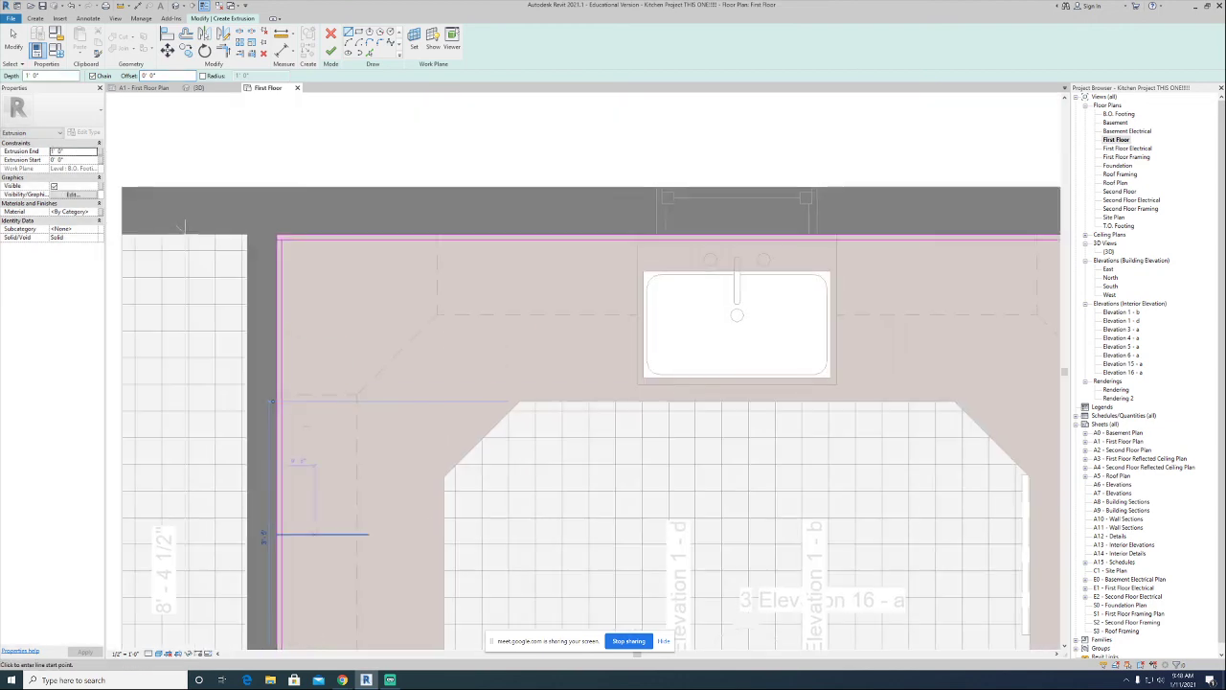
scroll(289, 190, up, 2)
click(223, 50)
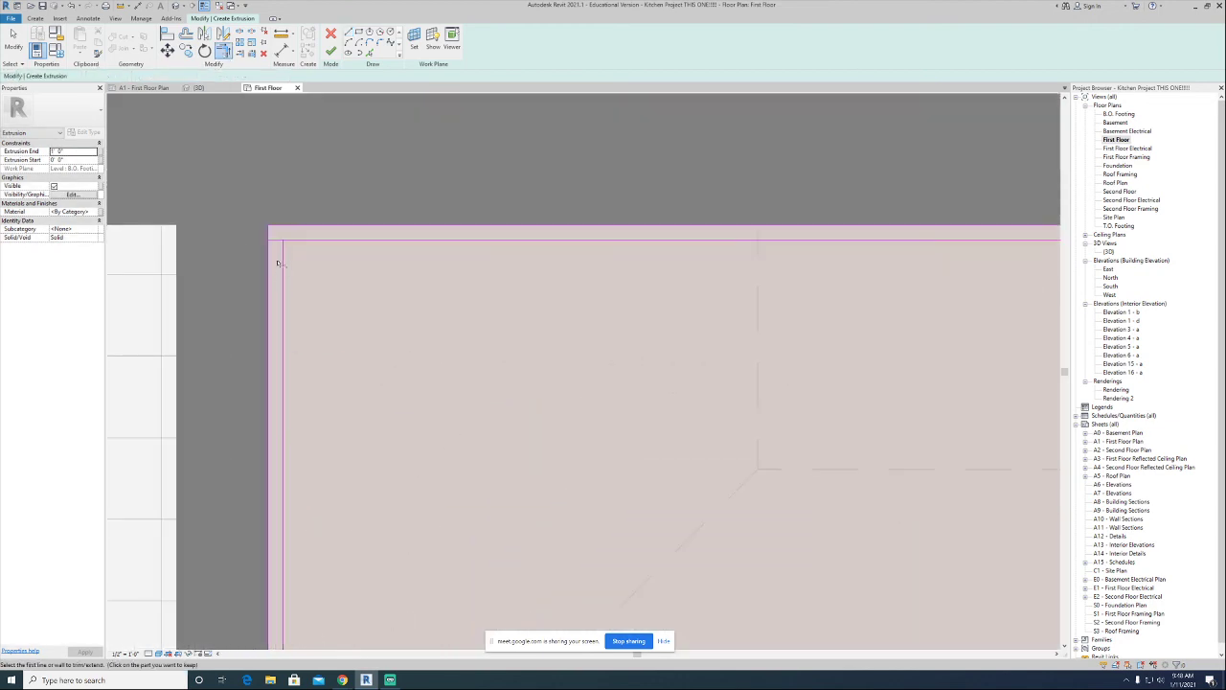
key(t)
key(r)
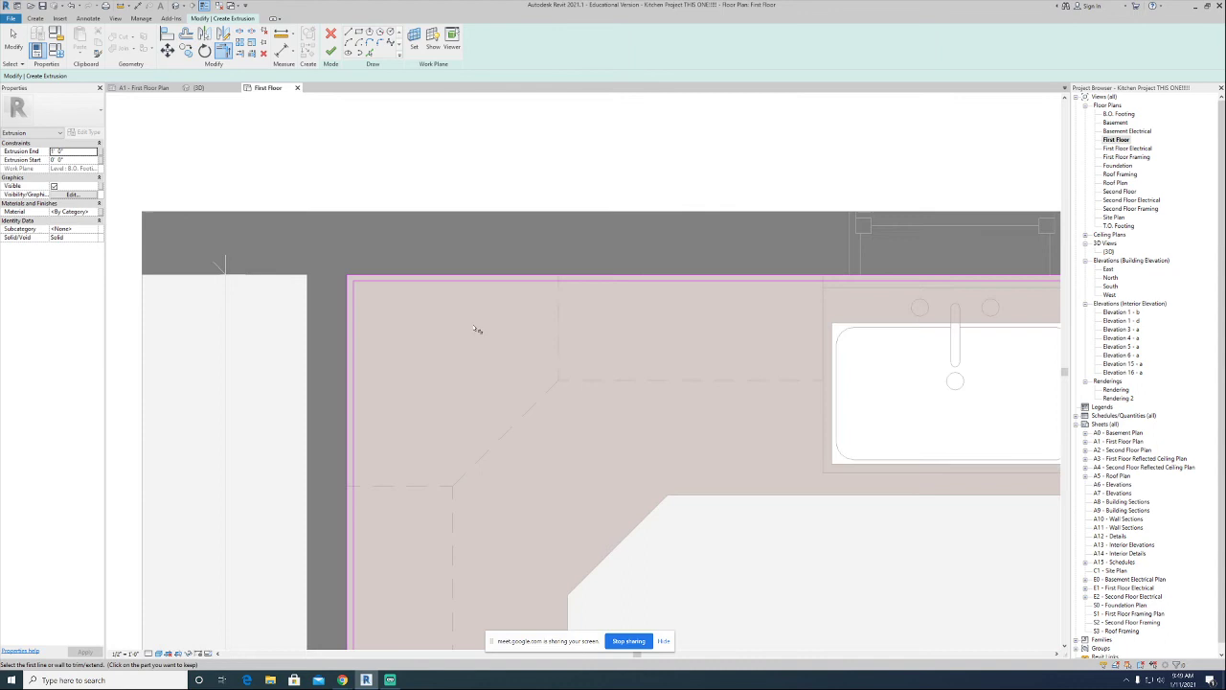
scroll(950, 358, down, 2)
Trim the inner back and right lines of the backsplash sketch to meet at the back-right corner.
middle_drag(951, 358, 489, 358)
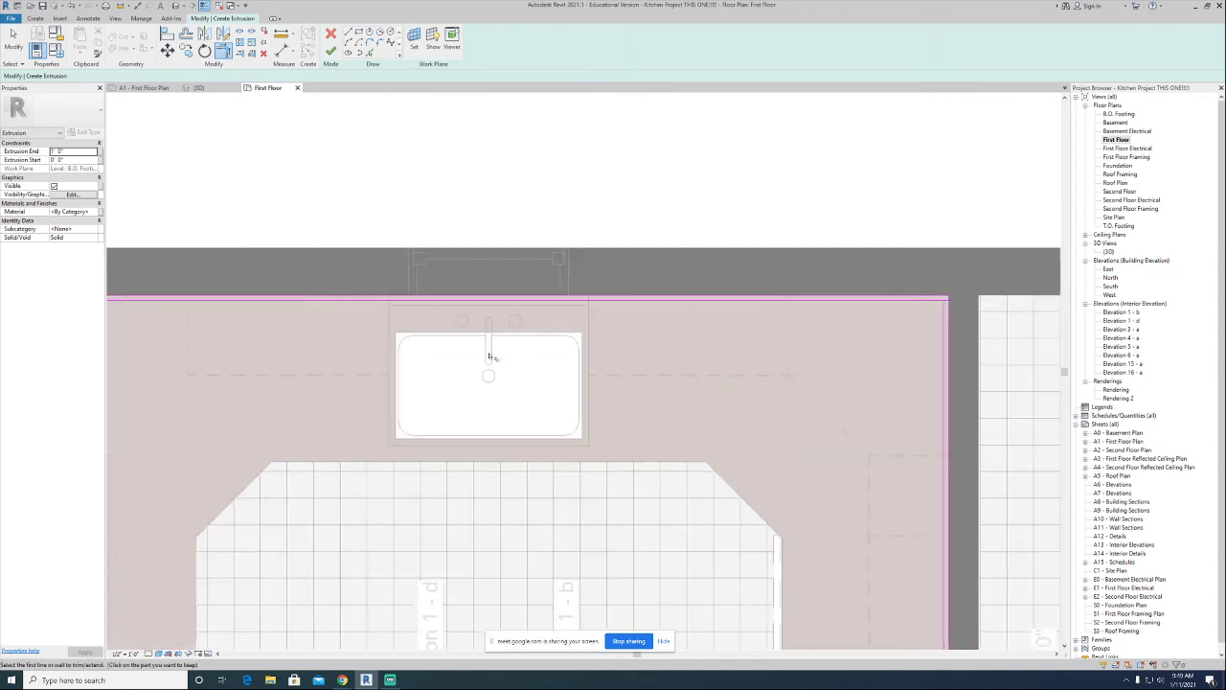
middle_drag(782, 353, 603, 336)
scroll(602, 336, up, 1)
middle_drag(811, 275, 563, 271)
scroll(563, 271, up, 4)
scroll(498, 270, up, 3)
click(498, 270)
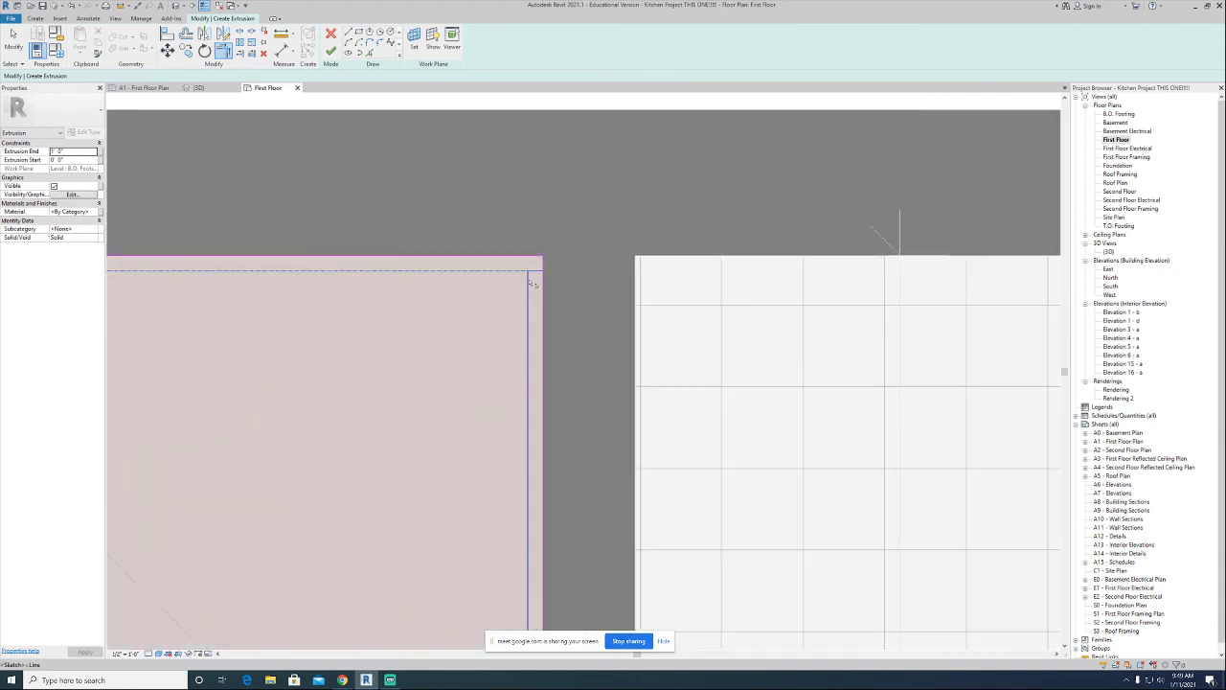
click(528, 279)
scroll(495, 356, down, 4)
mouse_move(470, 441)
middle_down()
mouse_move(693, 316)
mouse_move(750, 304)
middle_up()
key(Escape)
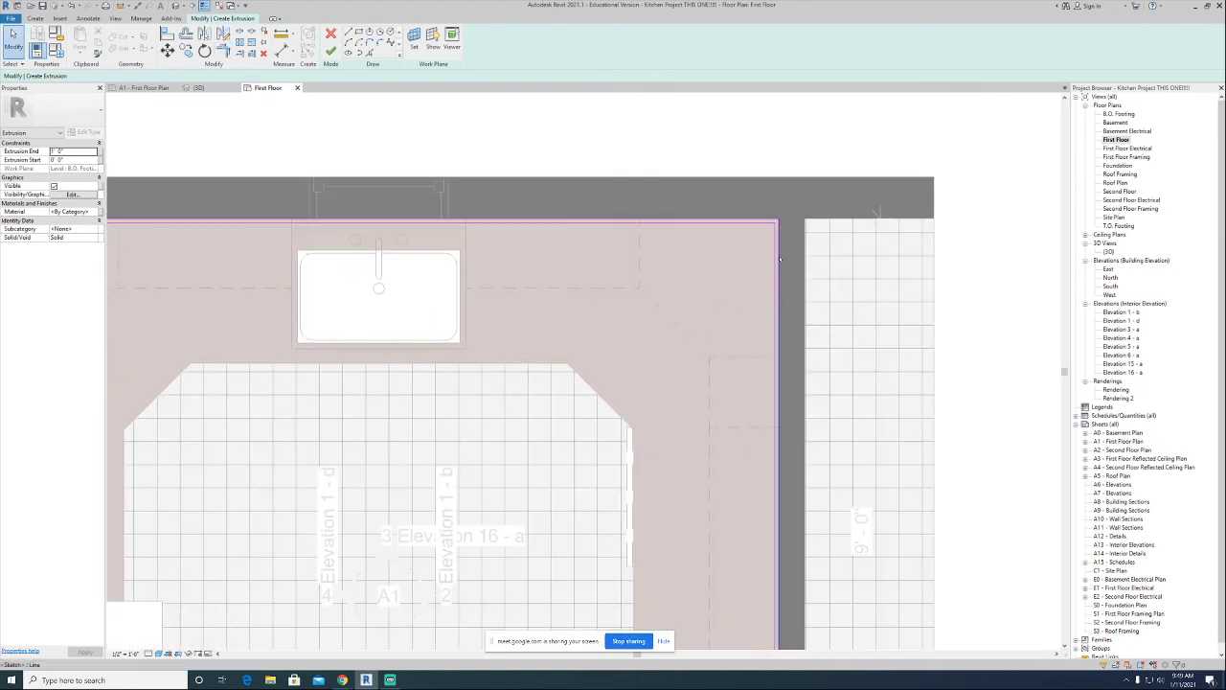
Set the backsplash's extrusion end to 4' 0" and finish the sketch.
middle_drag(787, 397, 807, 219)
middle_drag(547, 407, 814, 547)
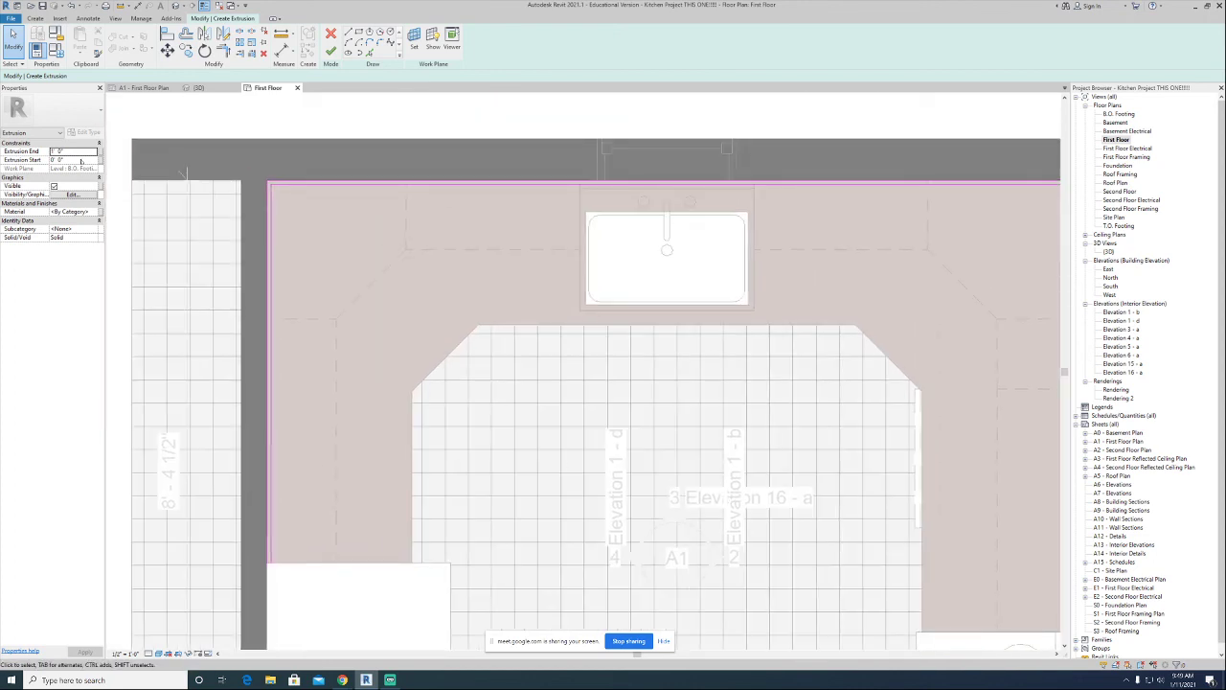
click(73, 152)
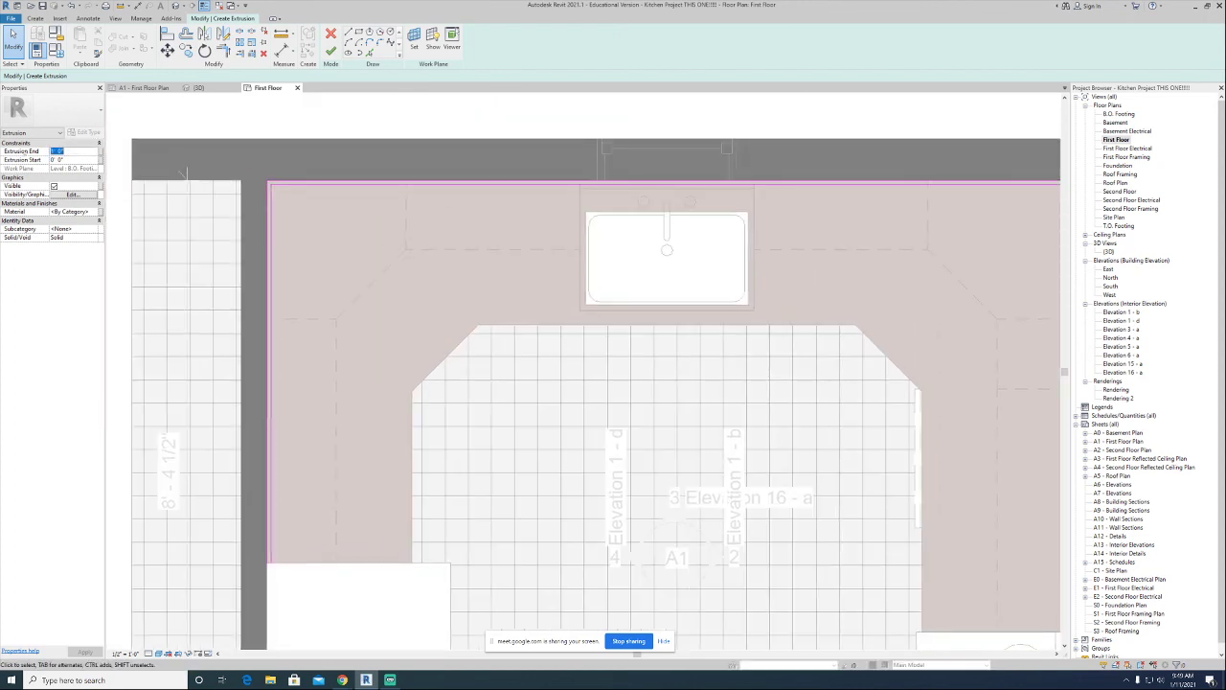
key(Return)
click(331, 51)
scroll(562, 395, down, 3)
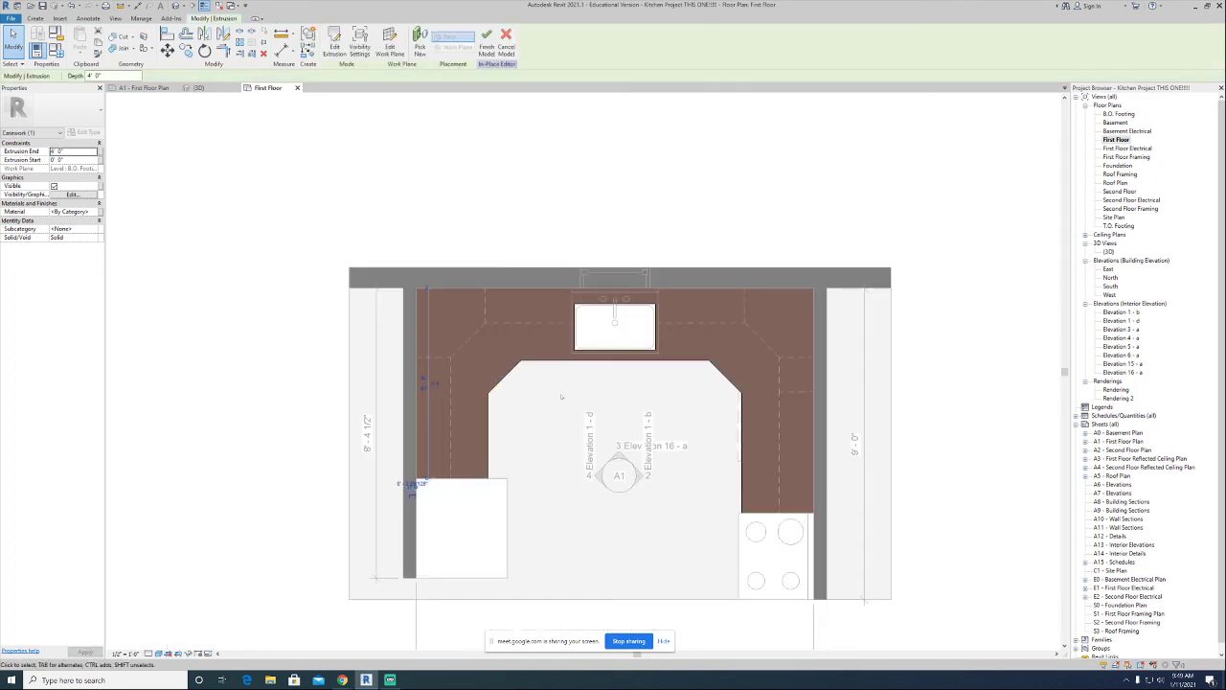
In the 3D front view, stretch the top of the backsplash extrusion up above the countertop to about 13' 7 7/8".
click(176, 6)
scroll(501, 277, down, 1)
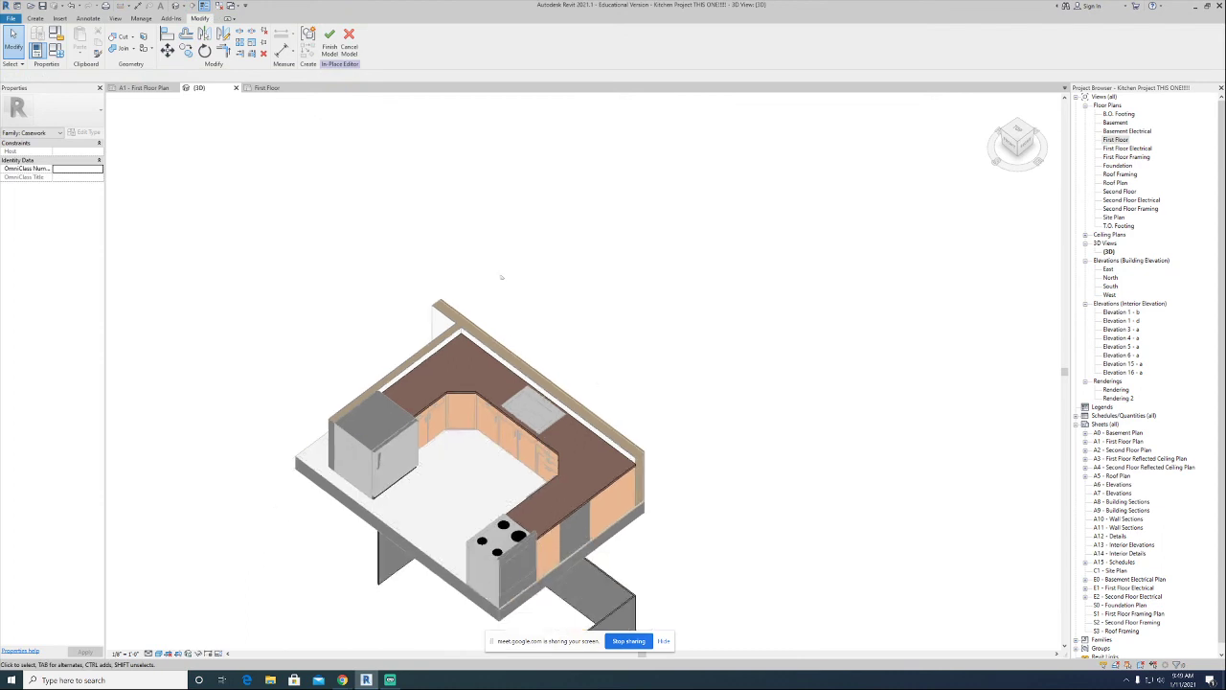
drag(1016, 145, 1057, 649)
middle_drag(567, 596, 621, 386)
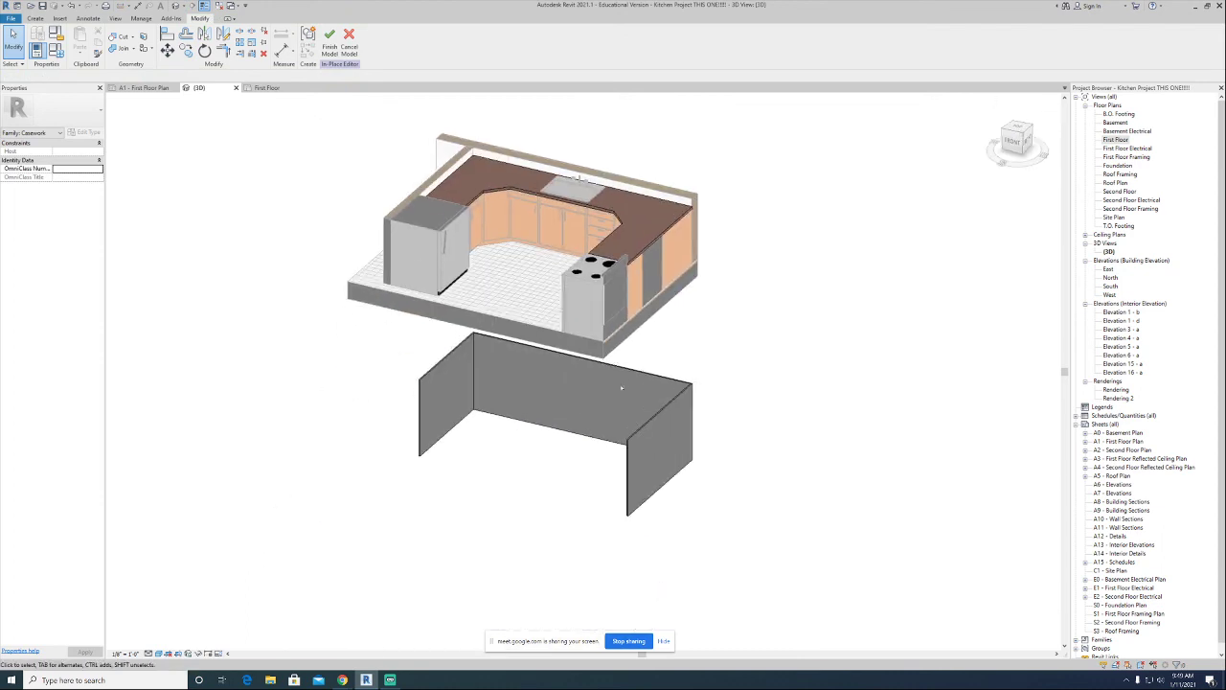
click(658, 412)
click(1014, 141)
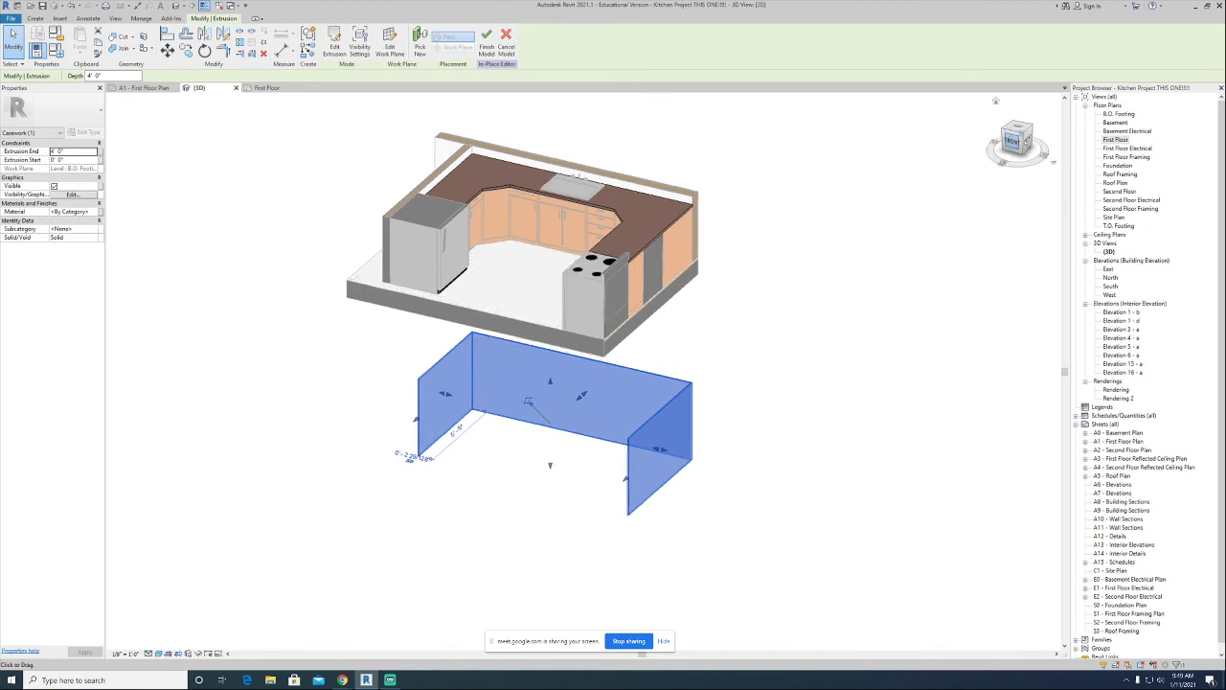
scroll(584, 265, down, 3)
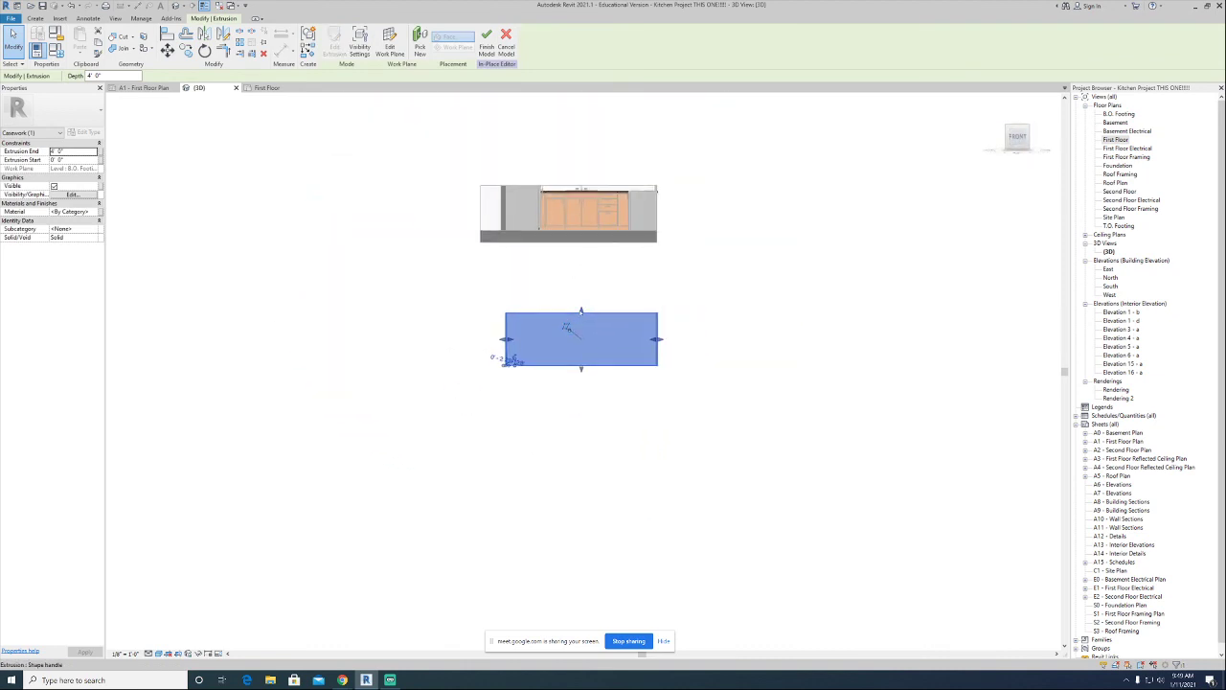
drag(567, 328, 560, 253)
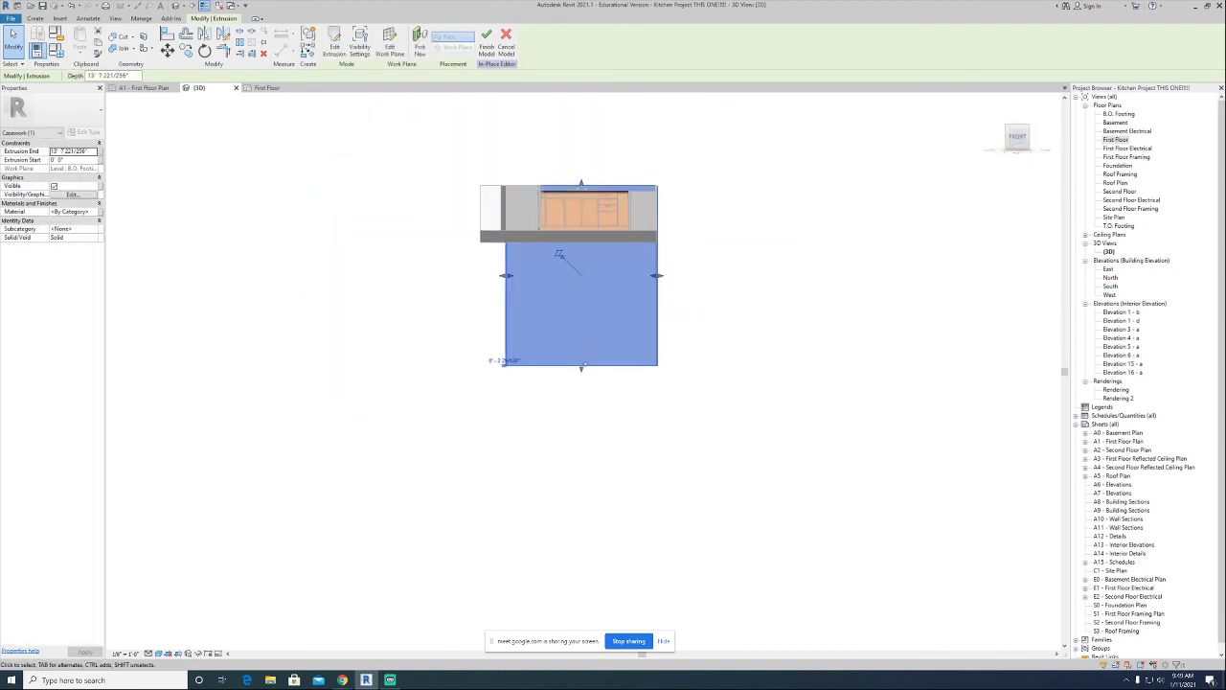
Try to stretch the bottom of the backsplash extrusion up to countertop level.
drag(584, 366, 575, 183)
scroll(575, 183, up, 3)
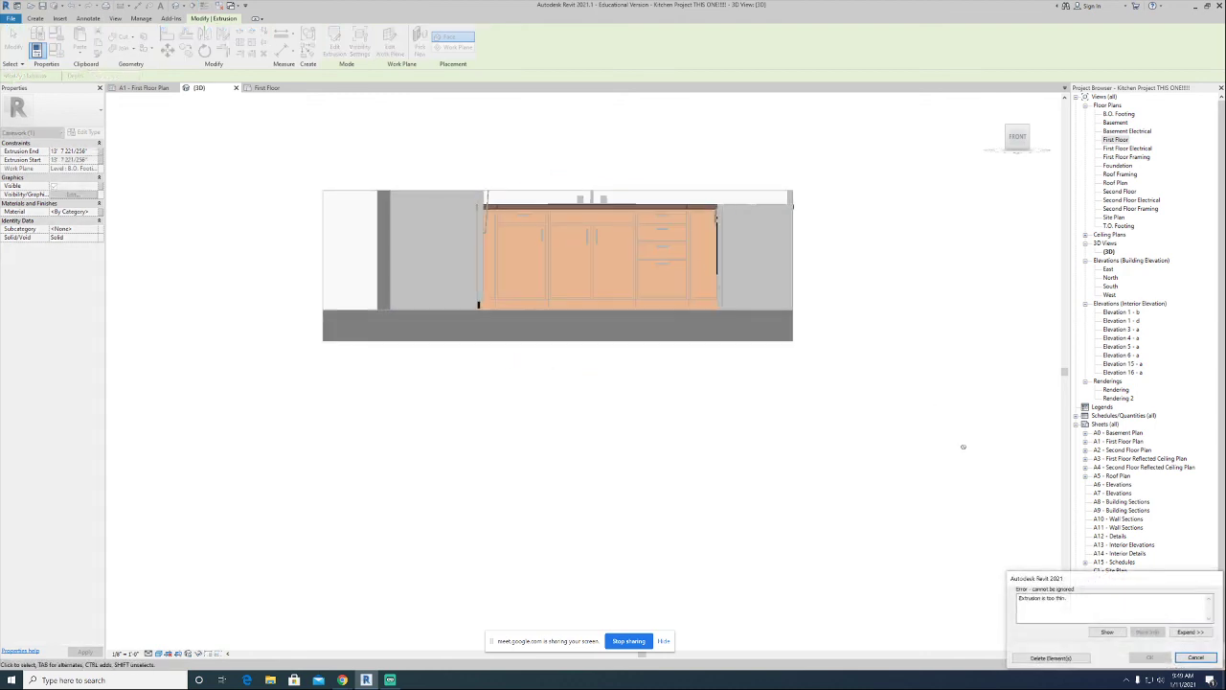
click(1195, 658)
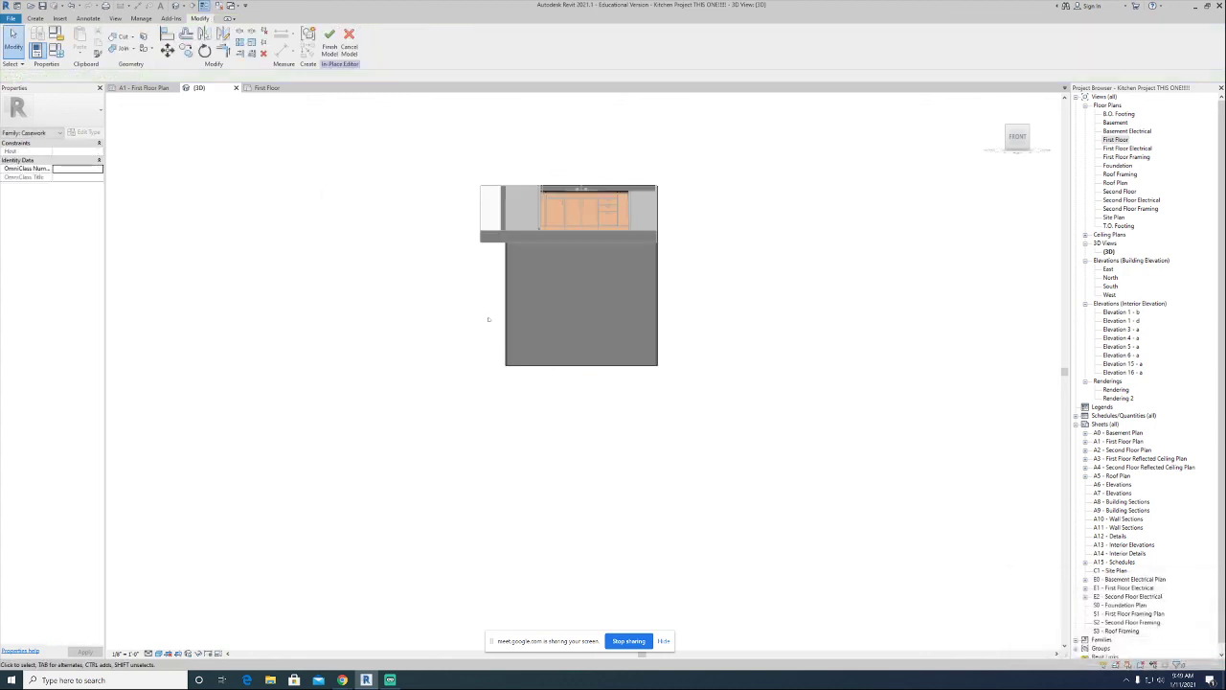
Raise the backsplash's bottom to the countertop surface, with extrusion start 13' 3" and extrusion end 13' 7".
click(572, 366)
drag(580, 369, 561, 170)
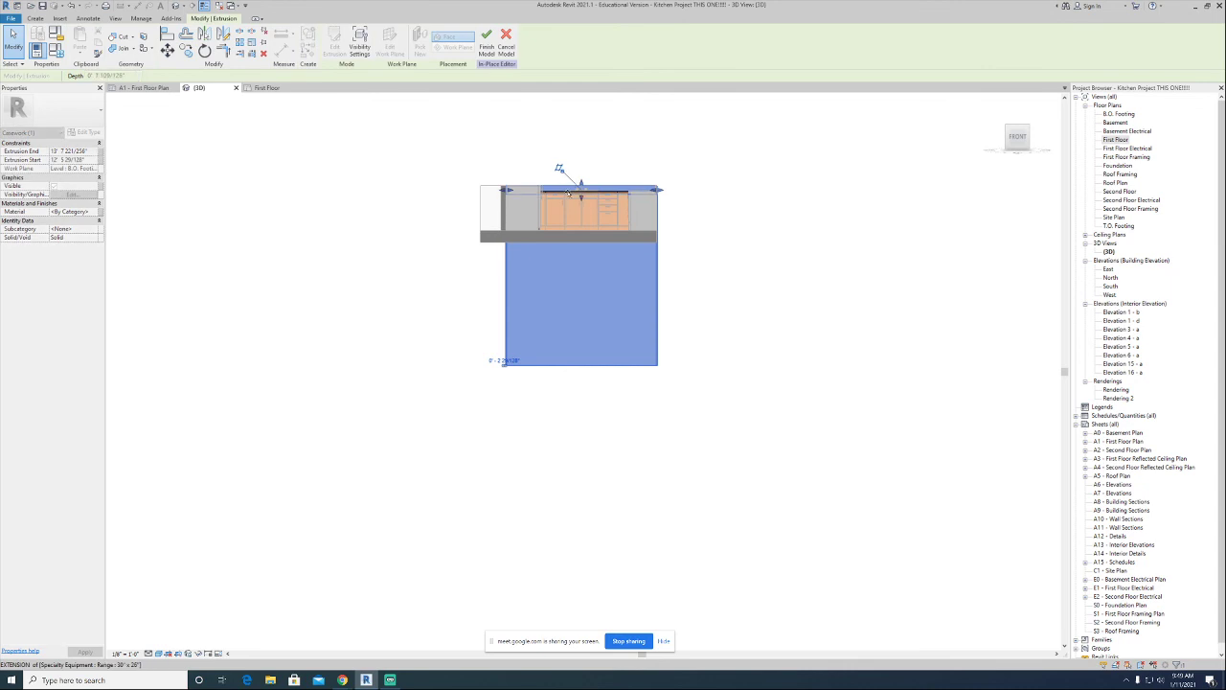
scroll(555, 163, up, 5)
scroll(595, 187, up, 3)
drag(577, 222, 576, 187)
middle_drag(571, 196, 475, 310)
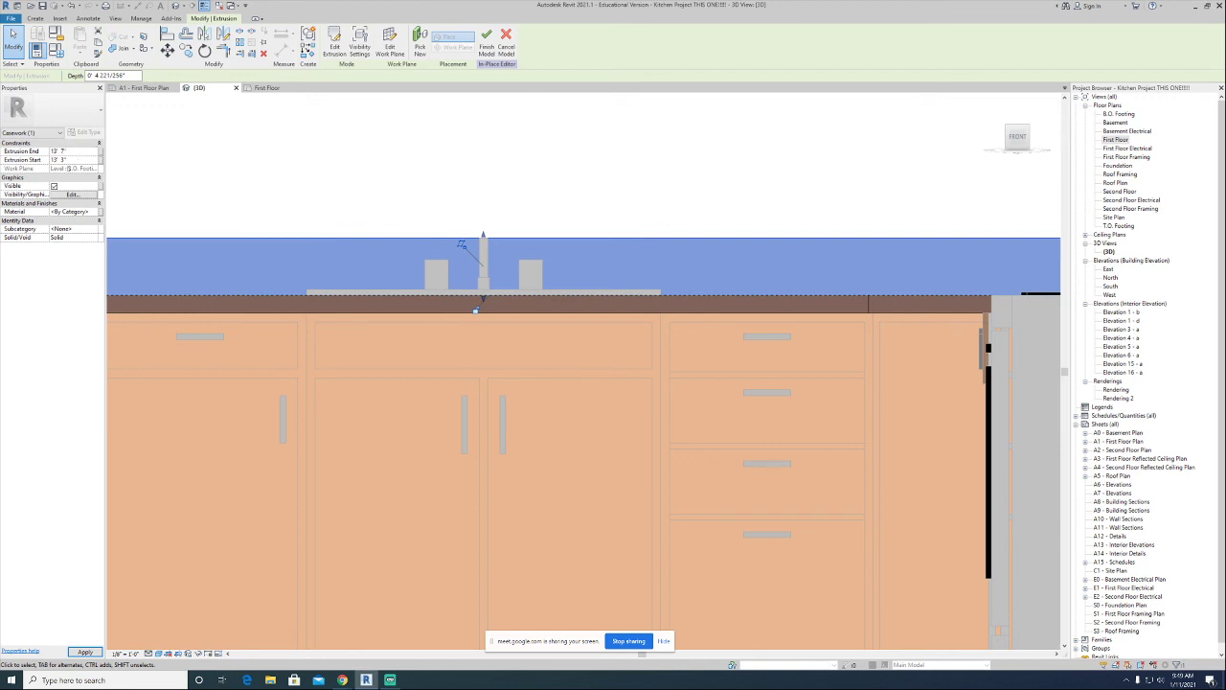
click(337, 196)
Assign the Stone material to the backsplash extrusion in the 3D view.
scroll(342, 197, down, 3)
middle_drag(379, 209, 399, 267)
drag(1019, 136, 944, 172)
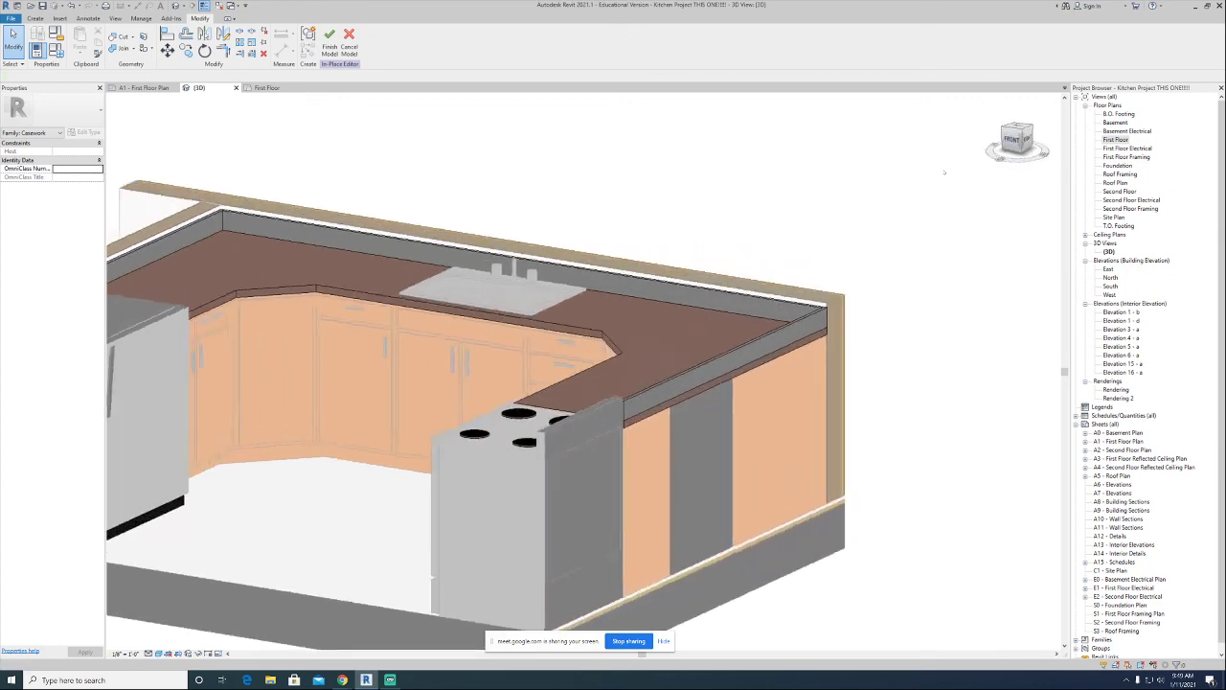
click(401, 385)
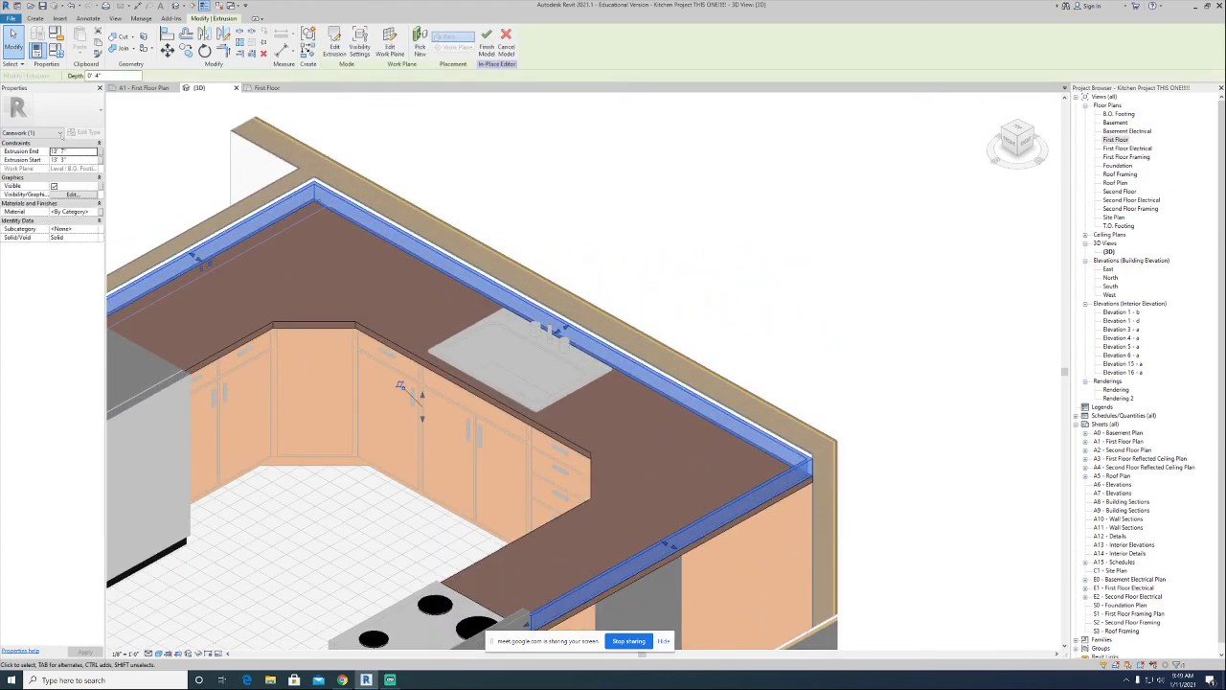
click(75, 211)
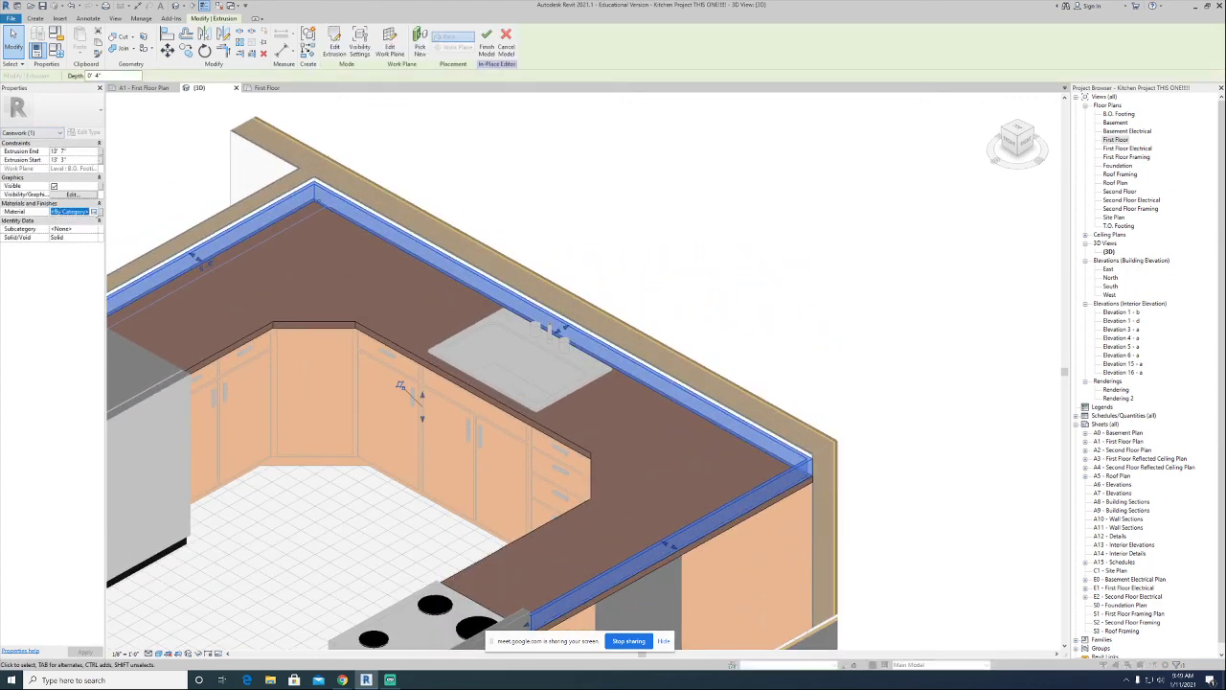
click(97, 210)
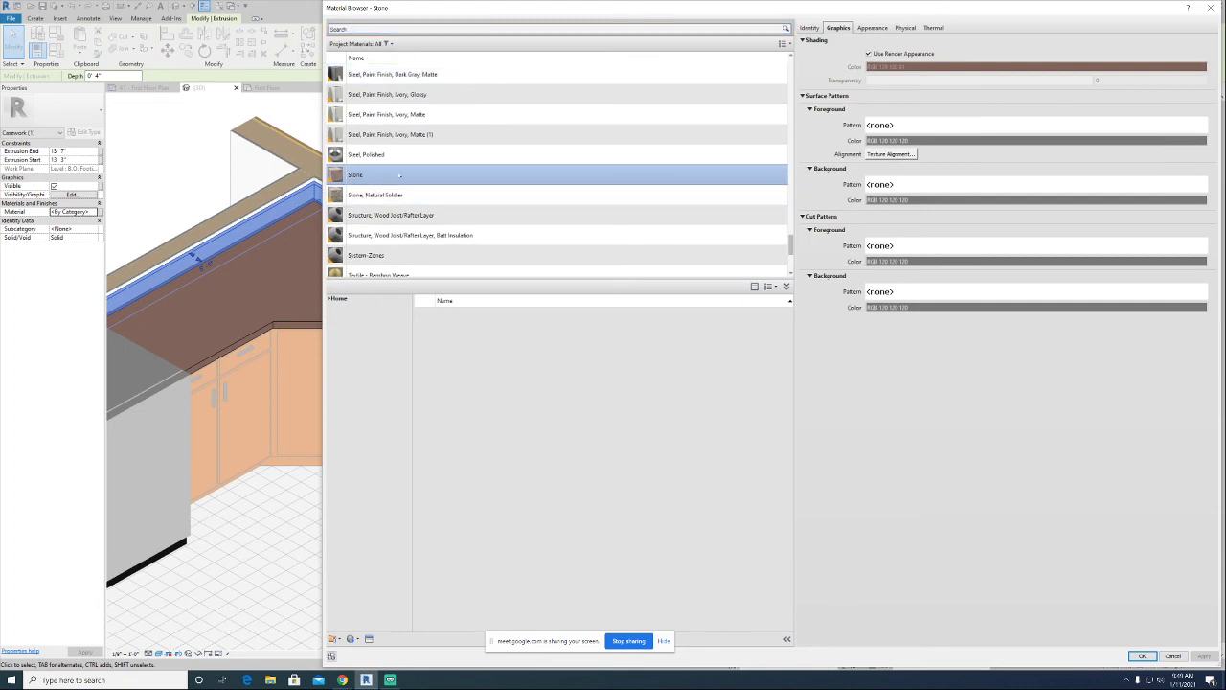
click(1142, 655)
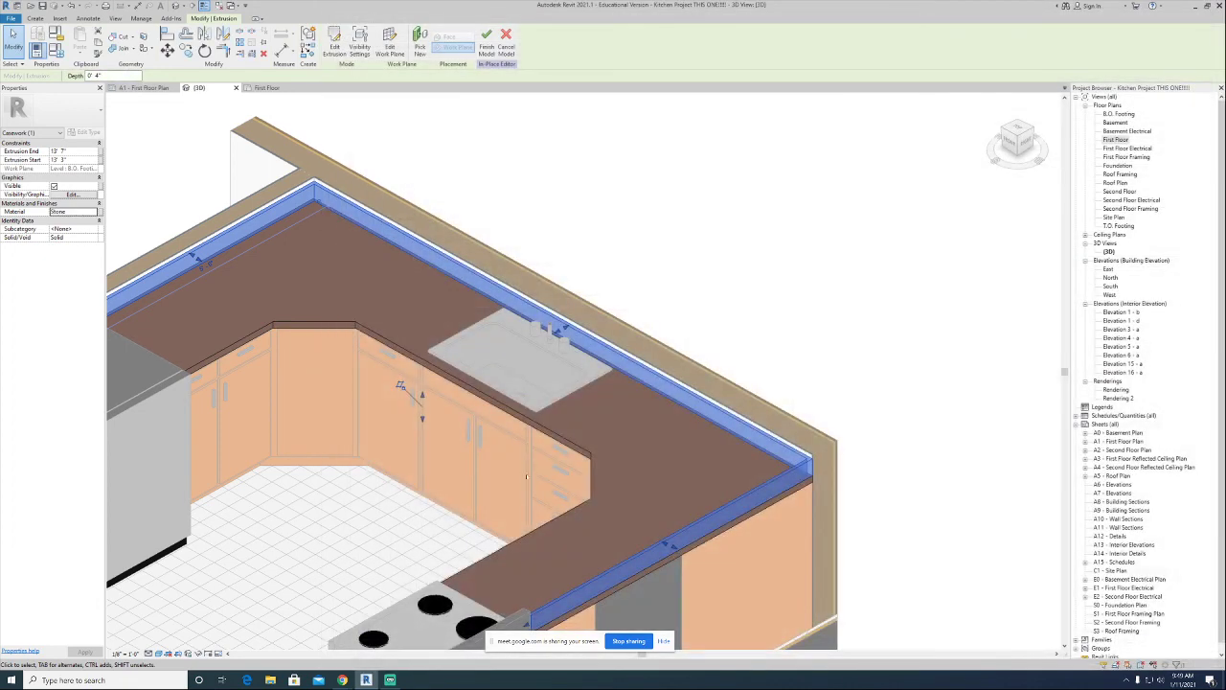
Deselect the backsplash and finish the in-place countertop model.
click(608, 248)
scroll(608, 248, down, 3)
middle_drag(626, 253, 656, 312)
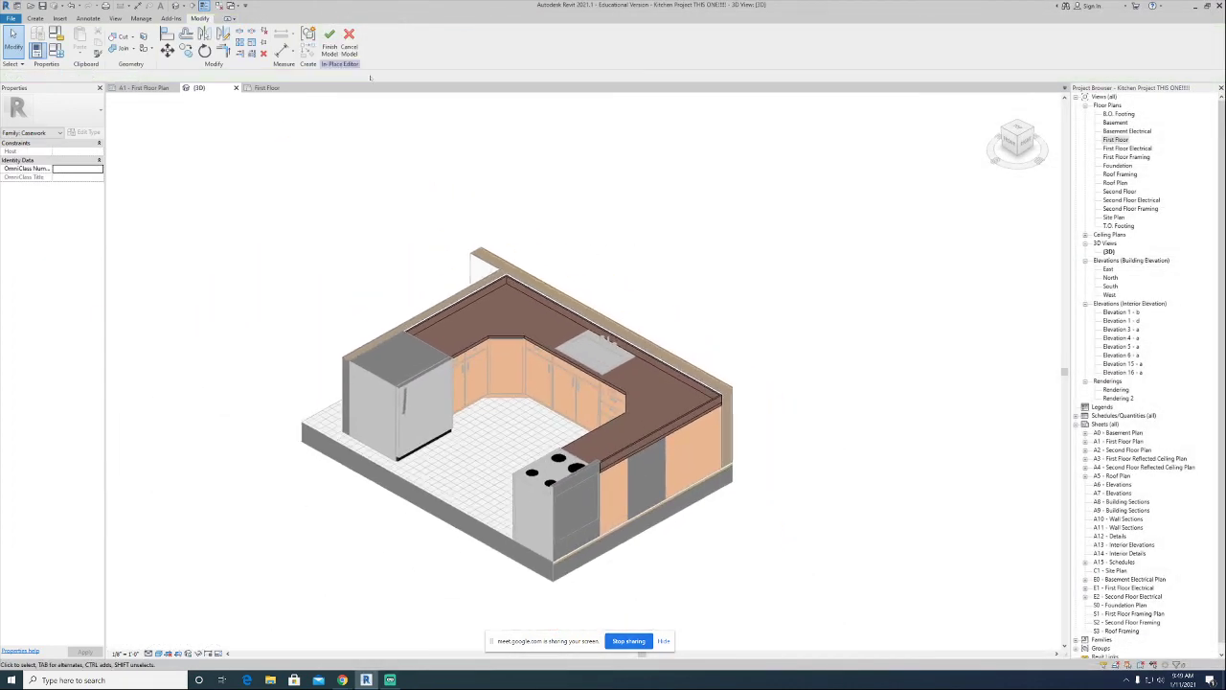
click(329, 42)
scroll(719, 266, down, 2)
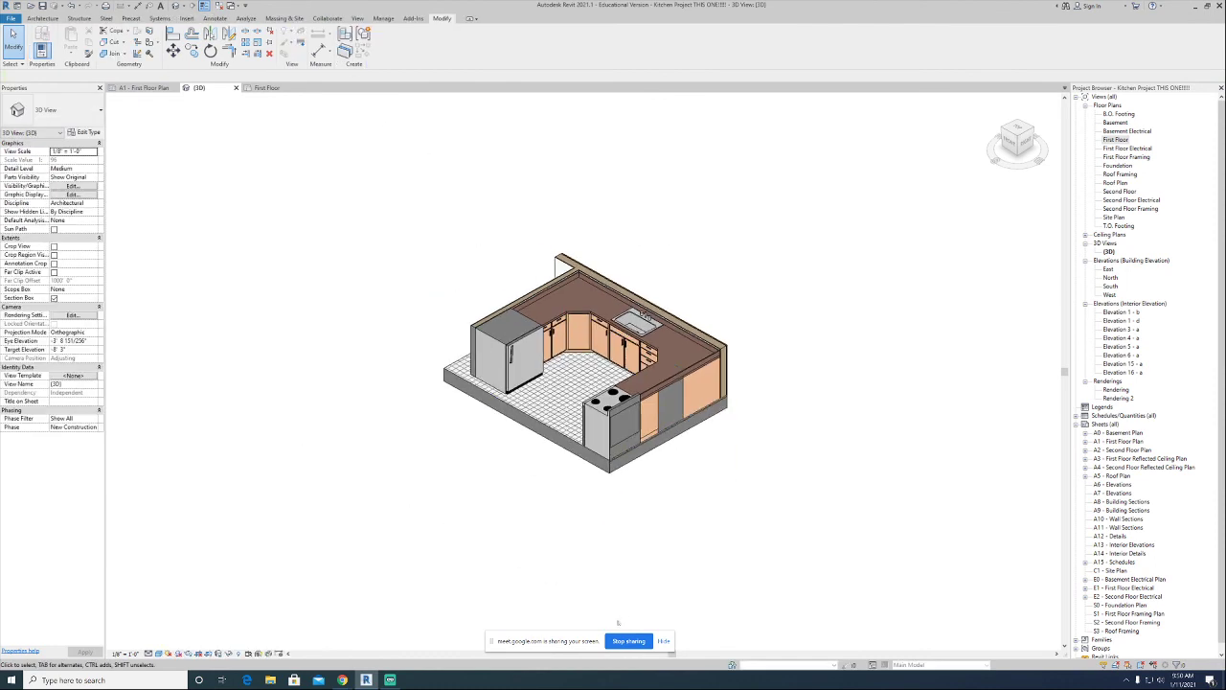
shift+middle_drag(377, 499, 323, 509)
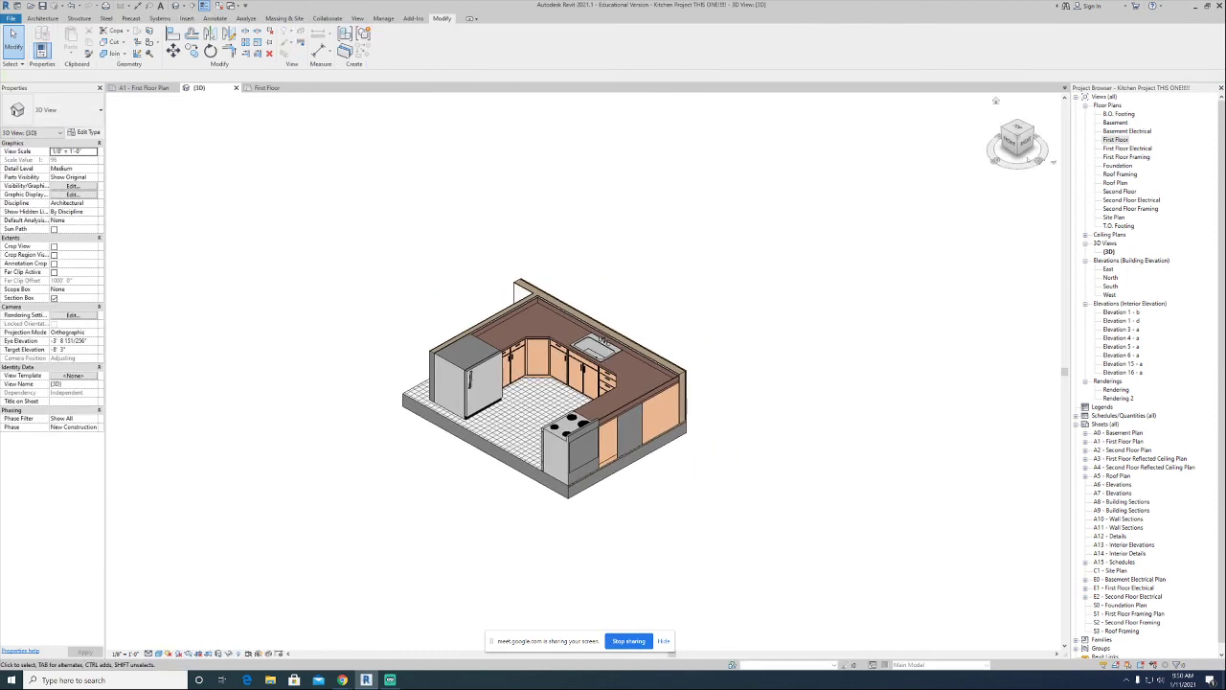
shift+middle_drag(121, 166, 987, 159)
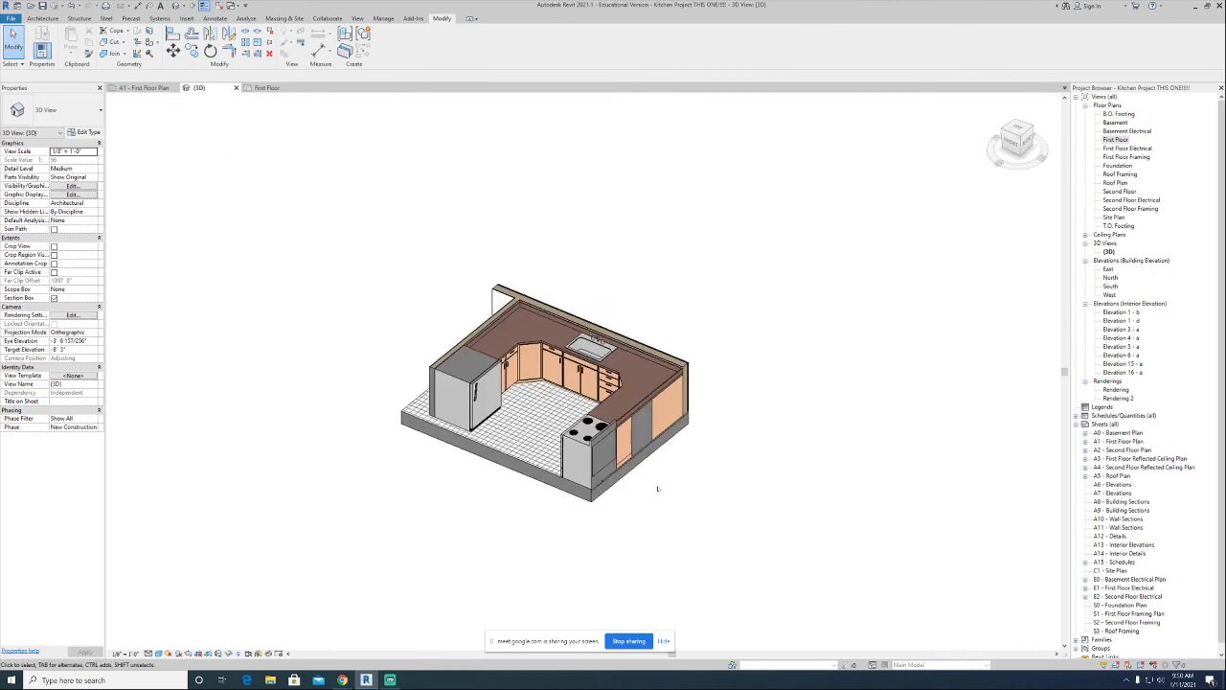
click(390, 680)
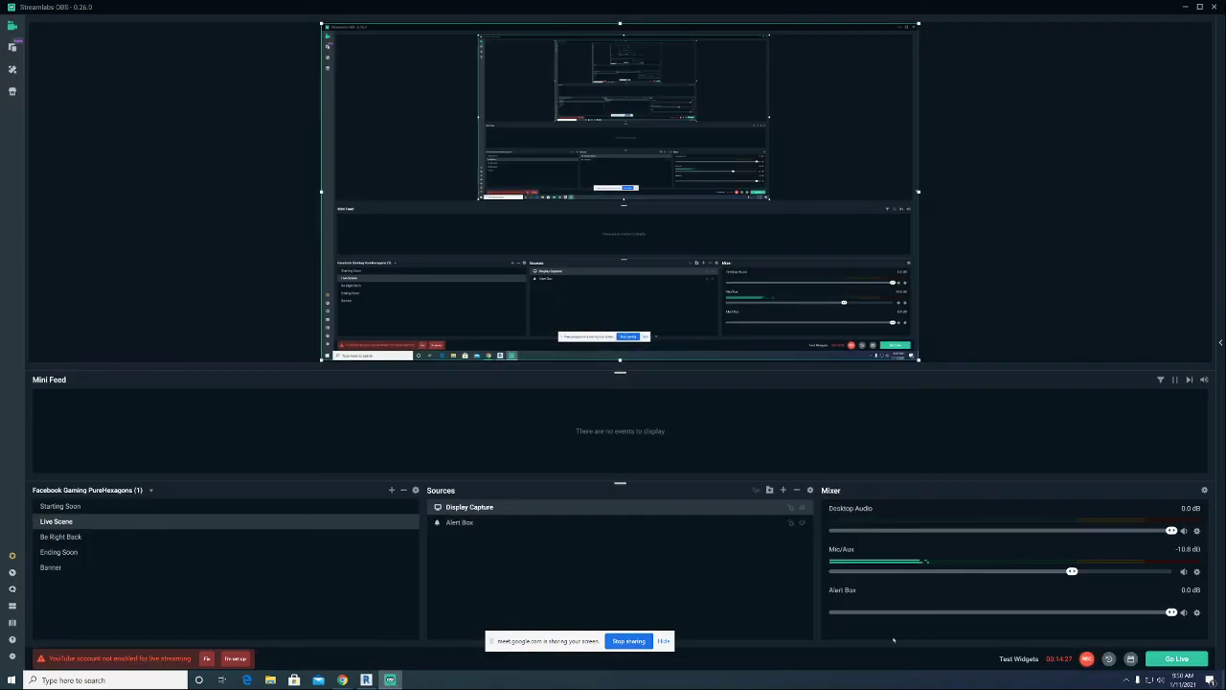